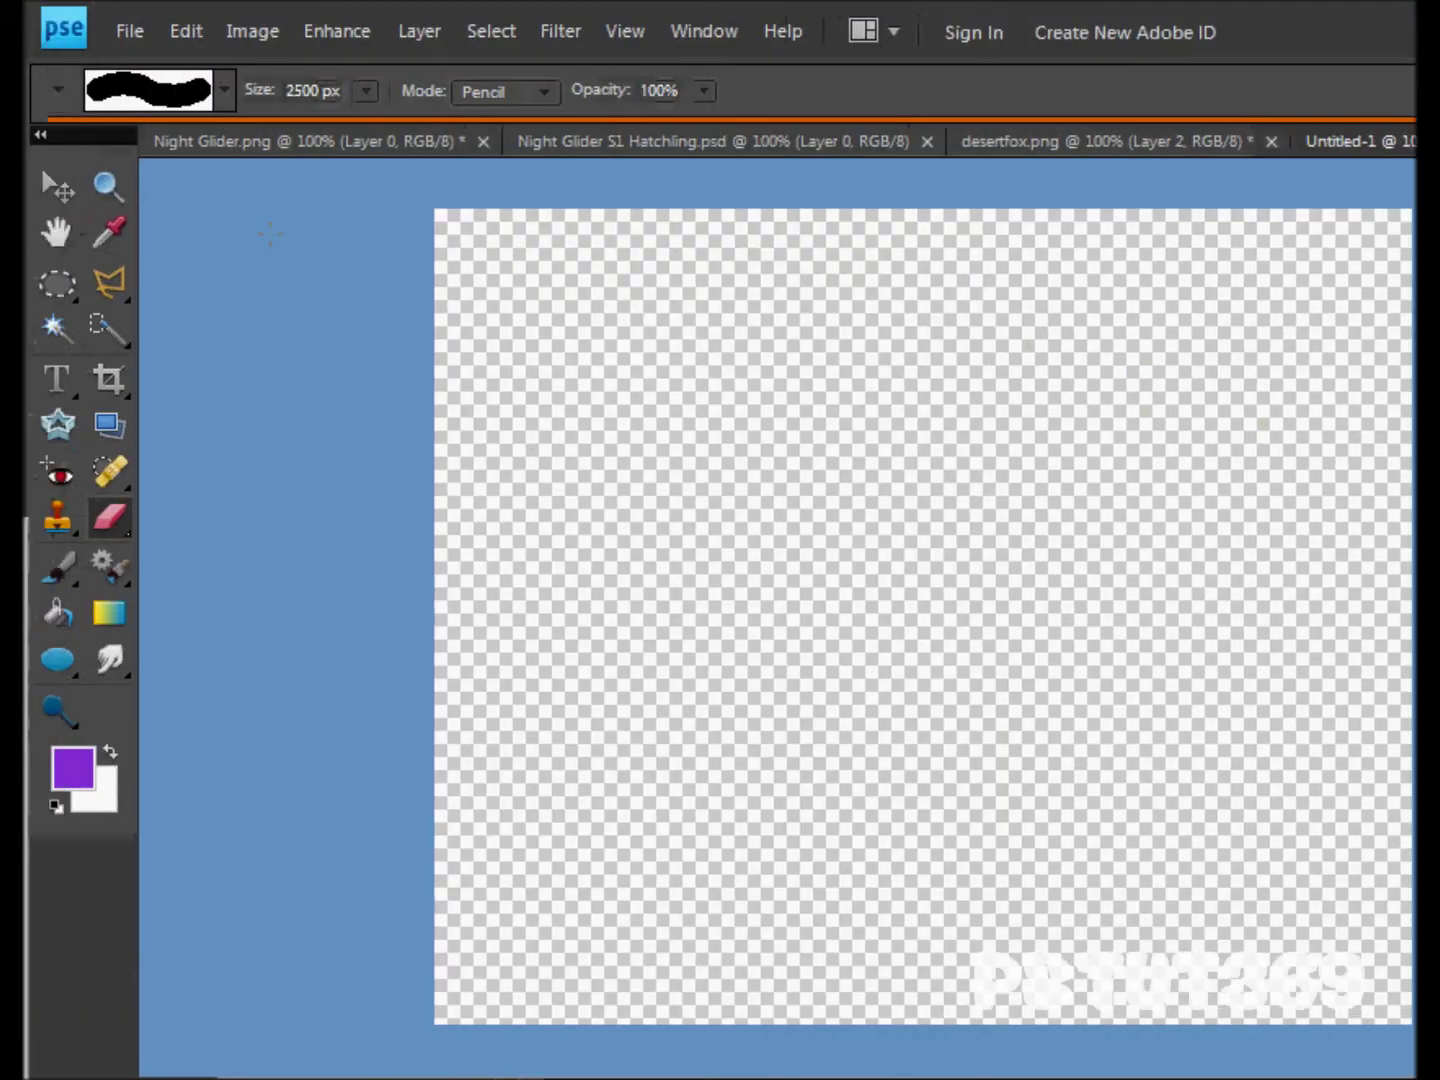
- Leave the File > New menu unused and activate the Marquee tool
click(138, 30)
mouse_move(193, 68)
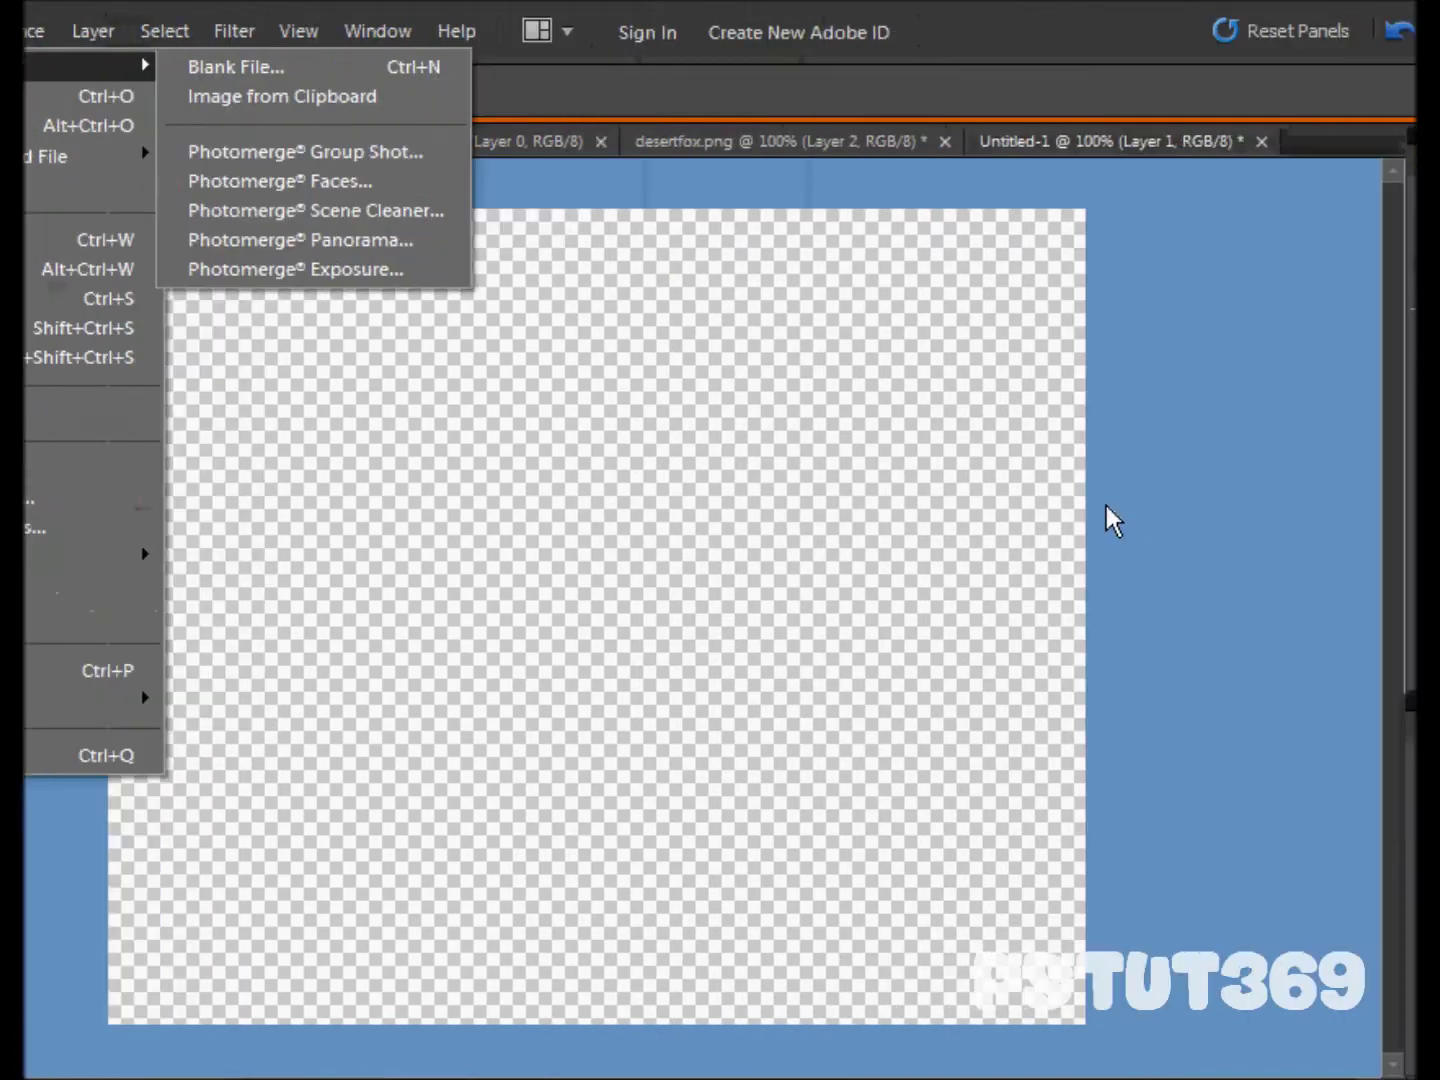
click(1418, 514)
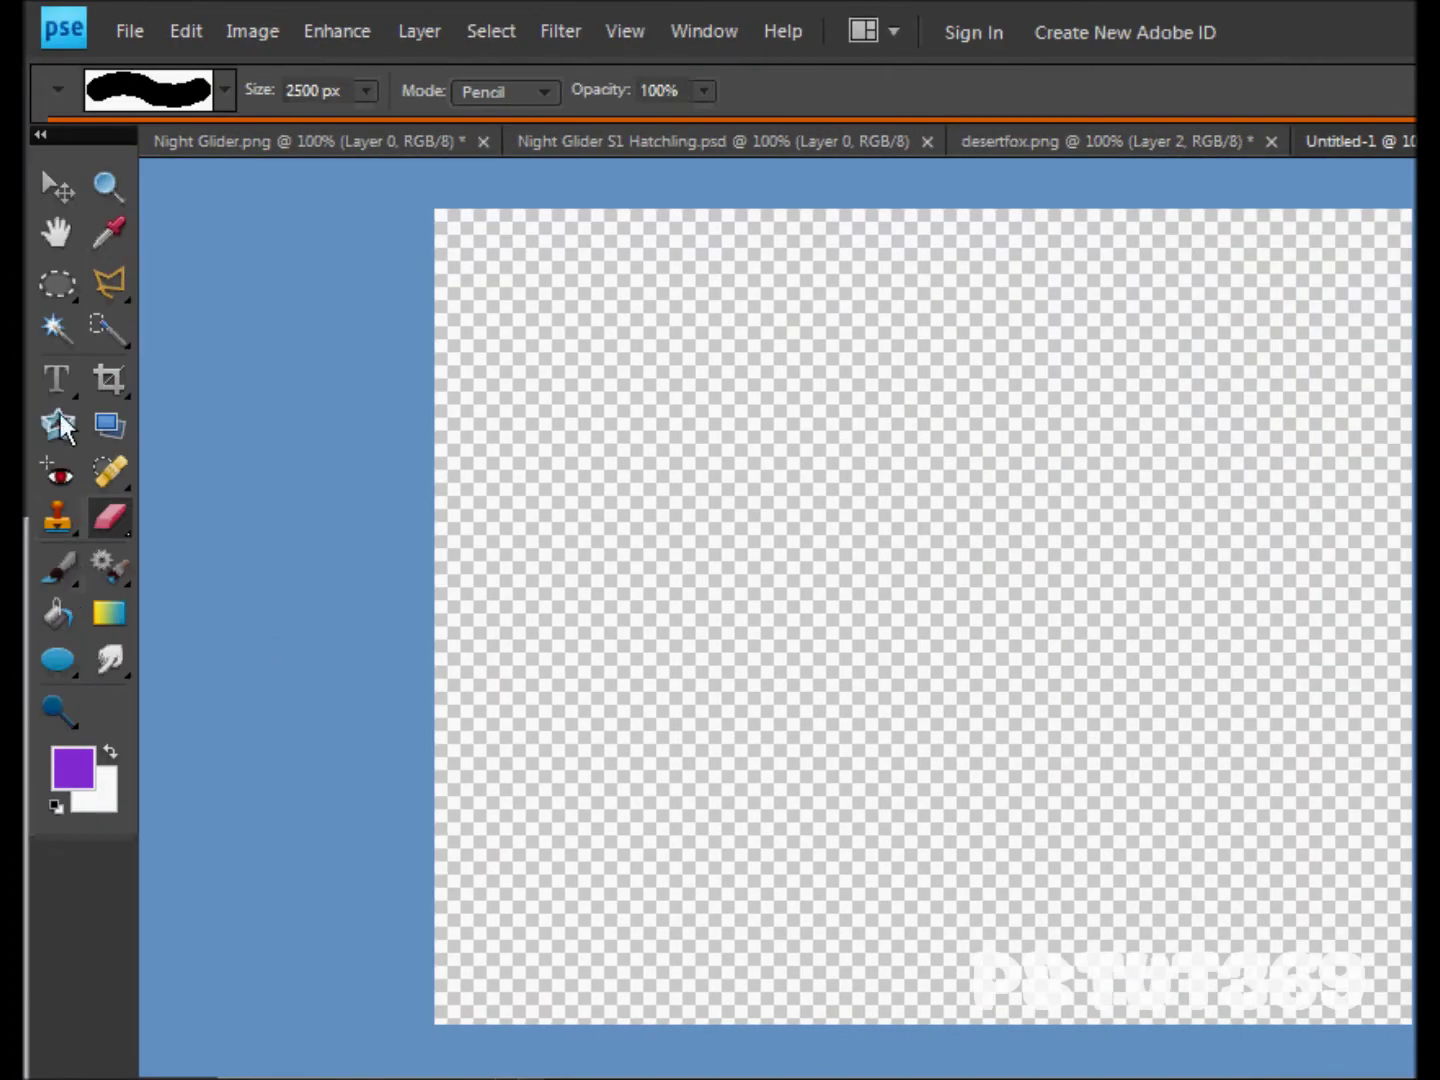
click(62, 294)
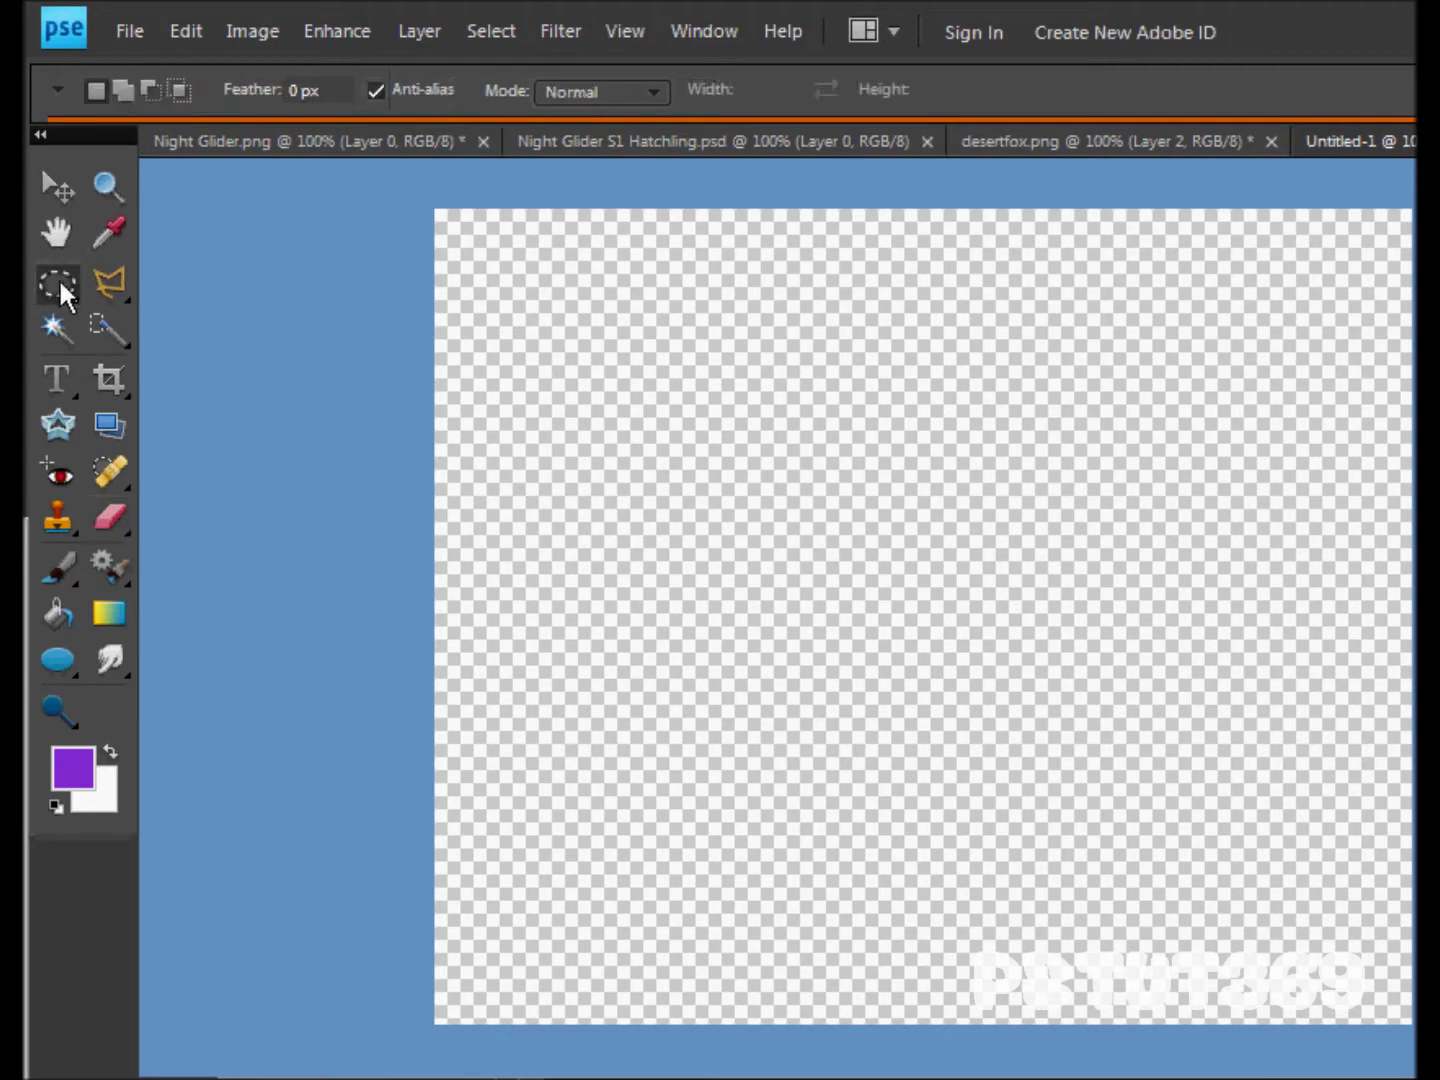
- Set the foreground colour to a pale yellow
click(70, 769)
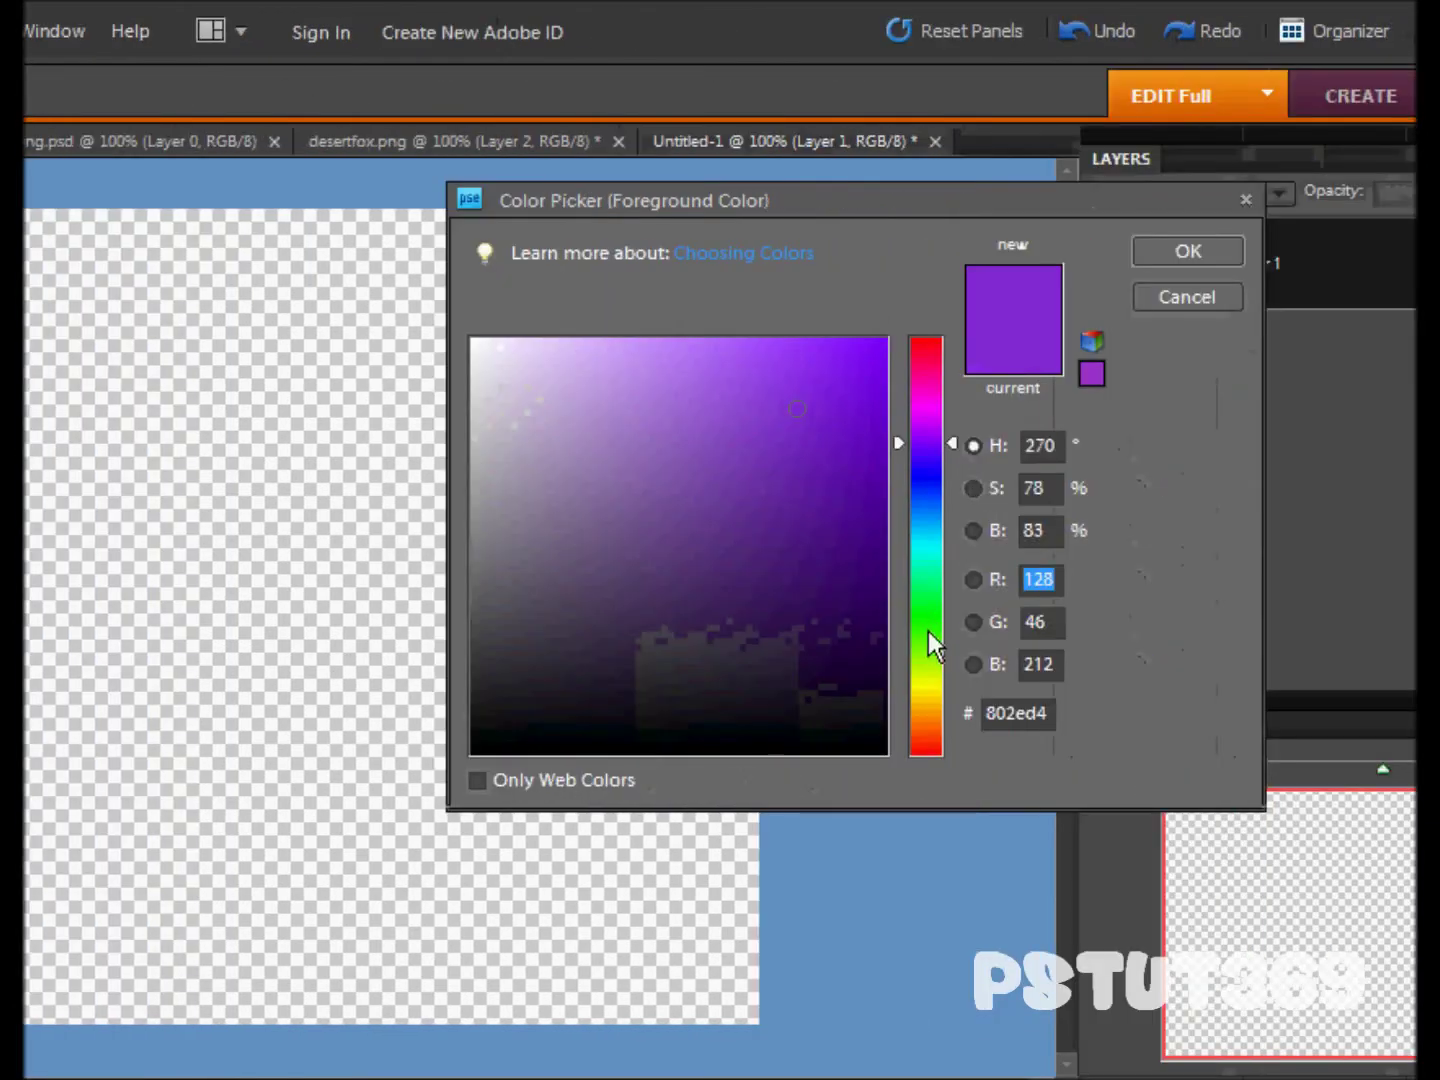
click(932, 681)
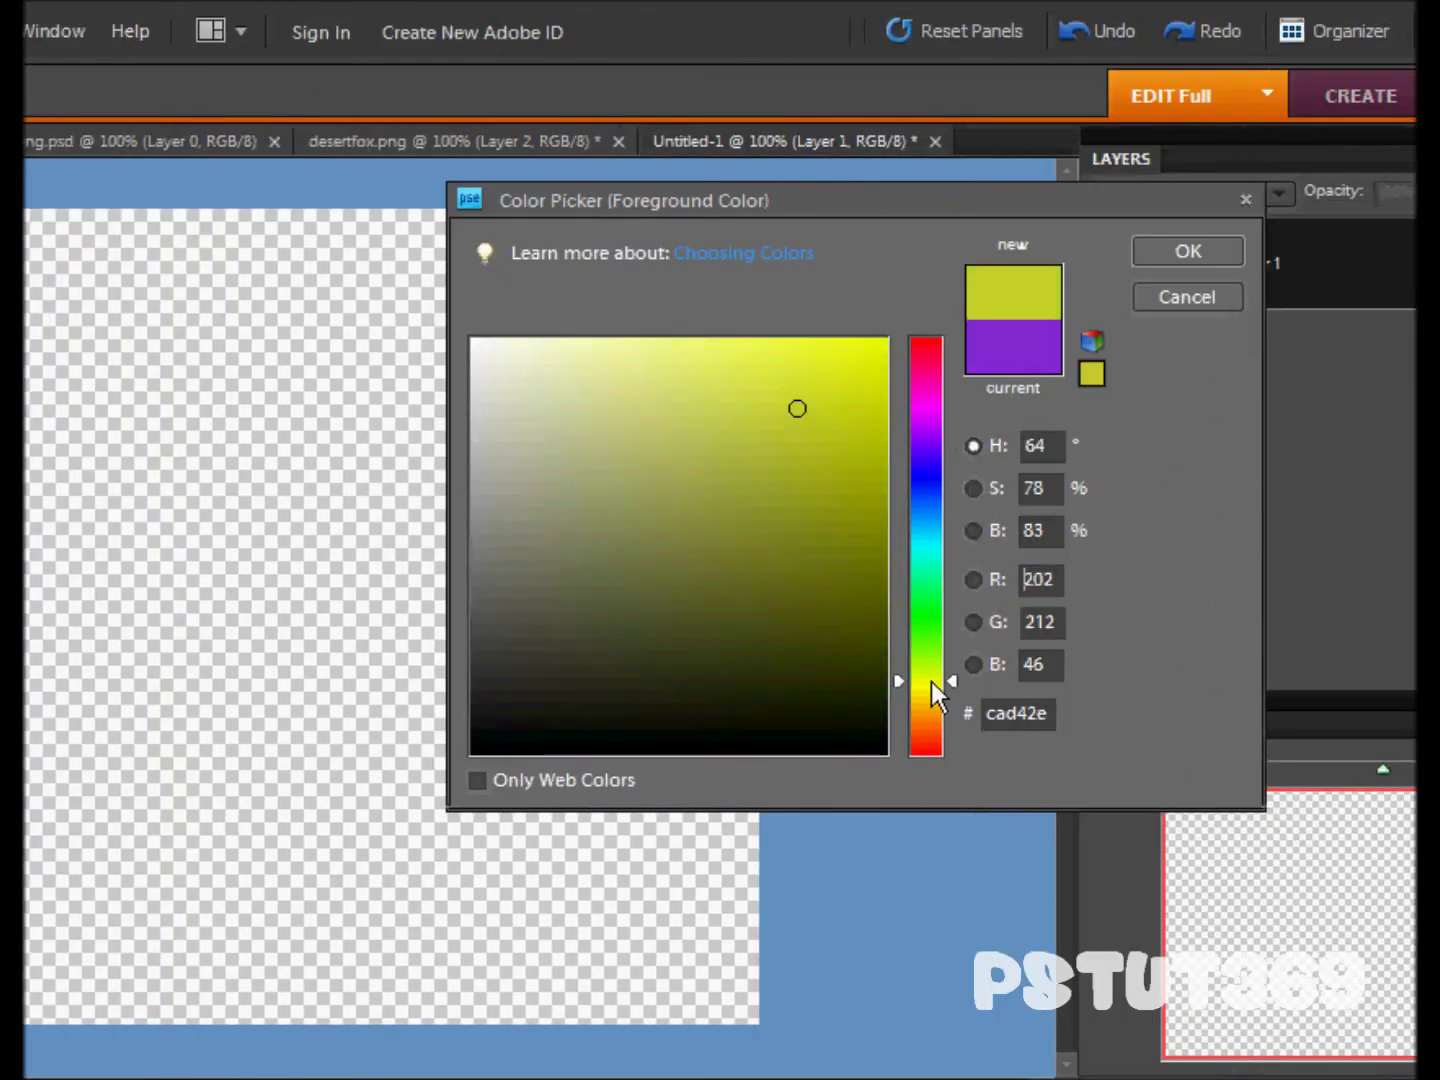
drag(931, 680, 935, 689)
click(696, 344)
drag(697, 345, 701, 341)
click(1175, 257)
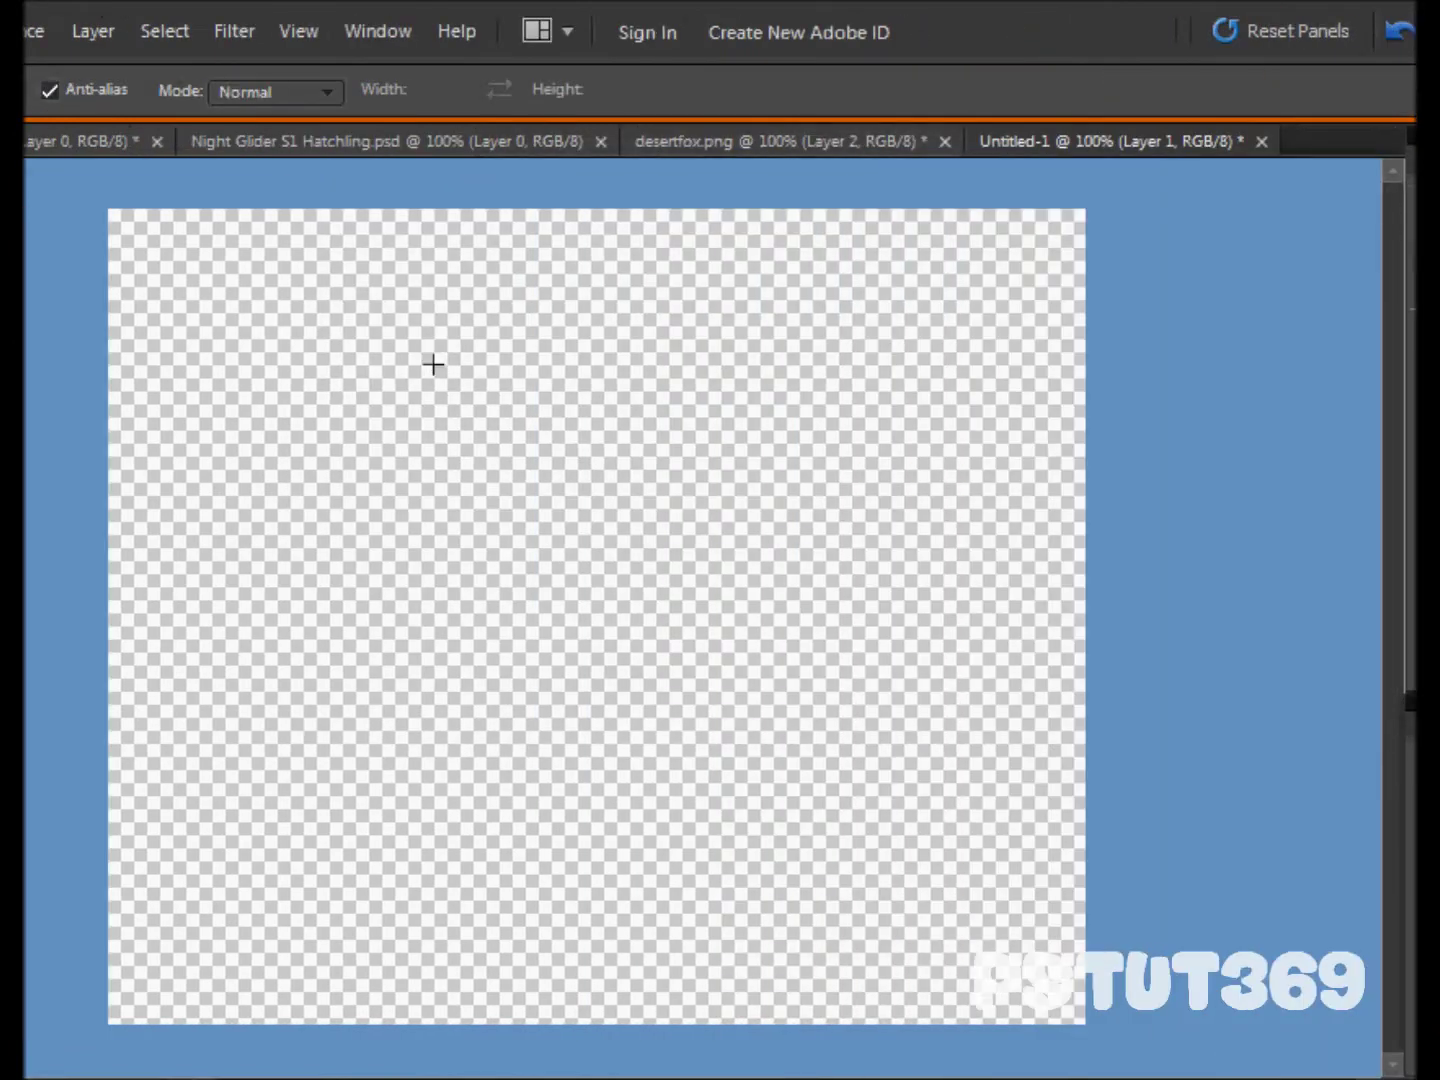
- Draw an upright elliptical selection and fill it with the pale yellow
drag(637, 616, 763, 796)
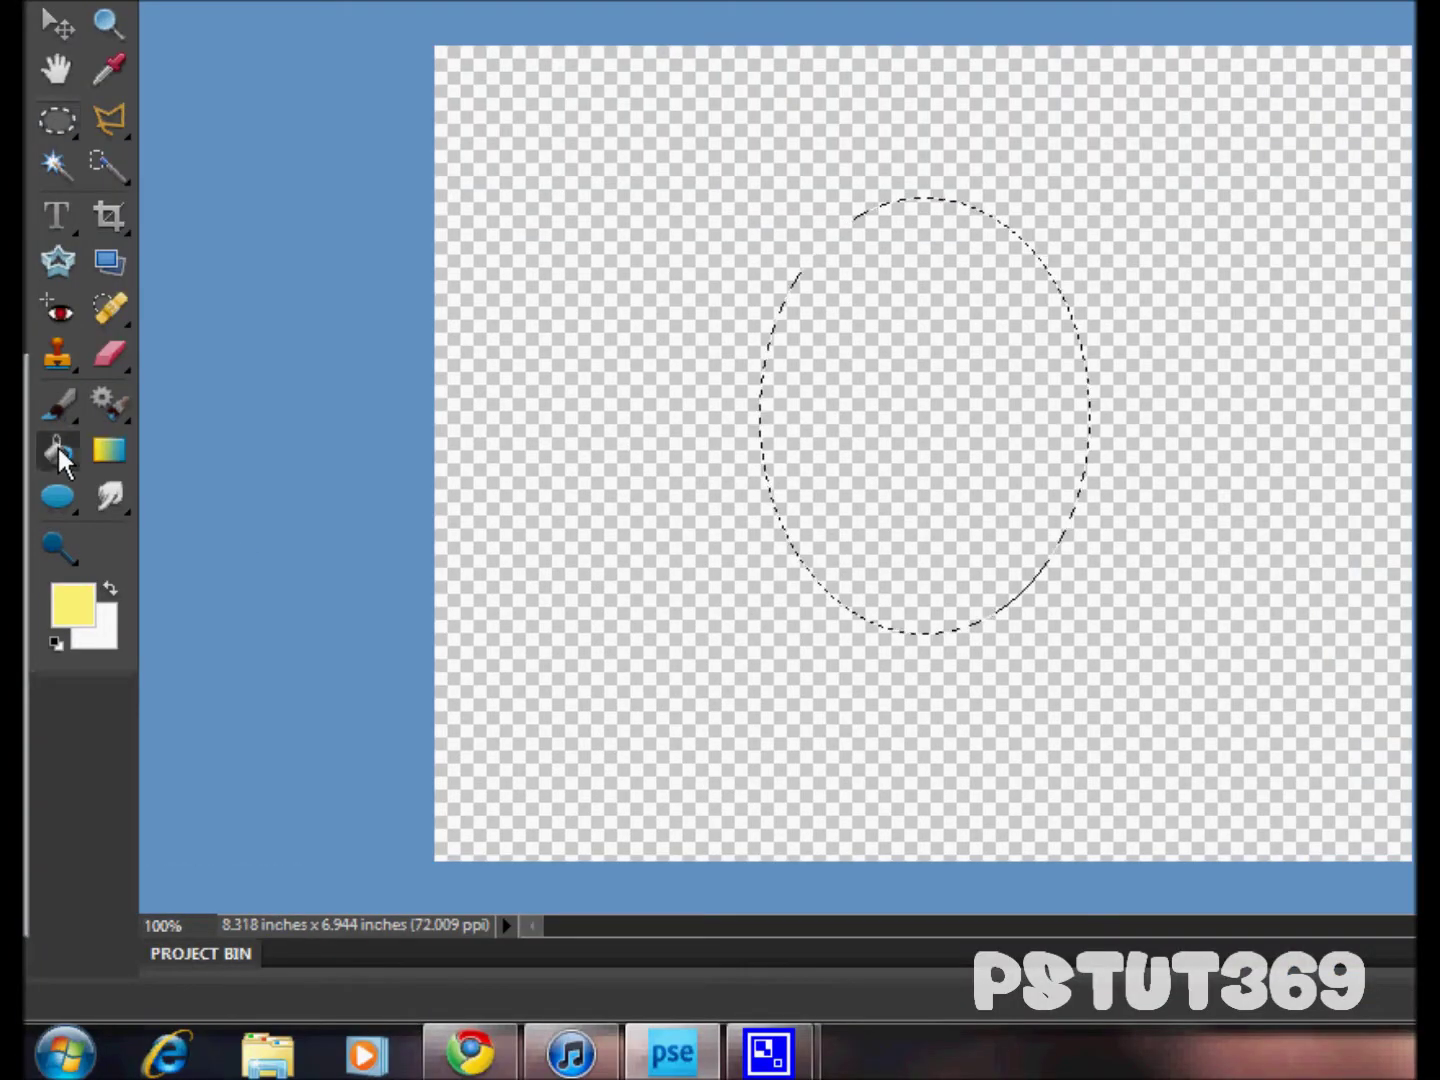
click(903, 400)
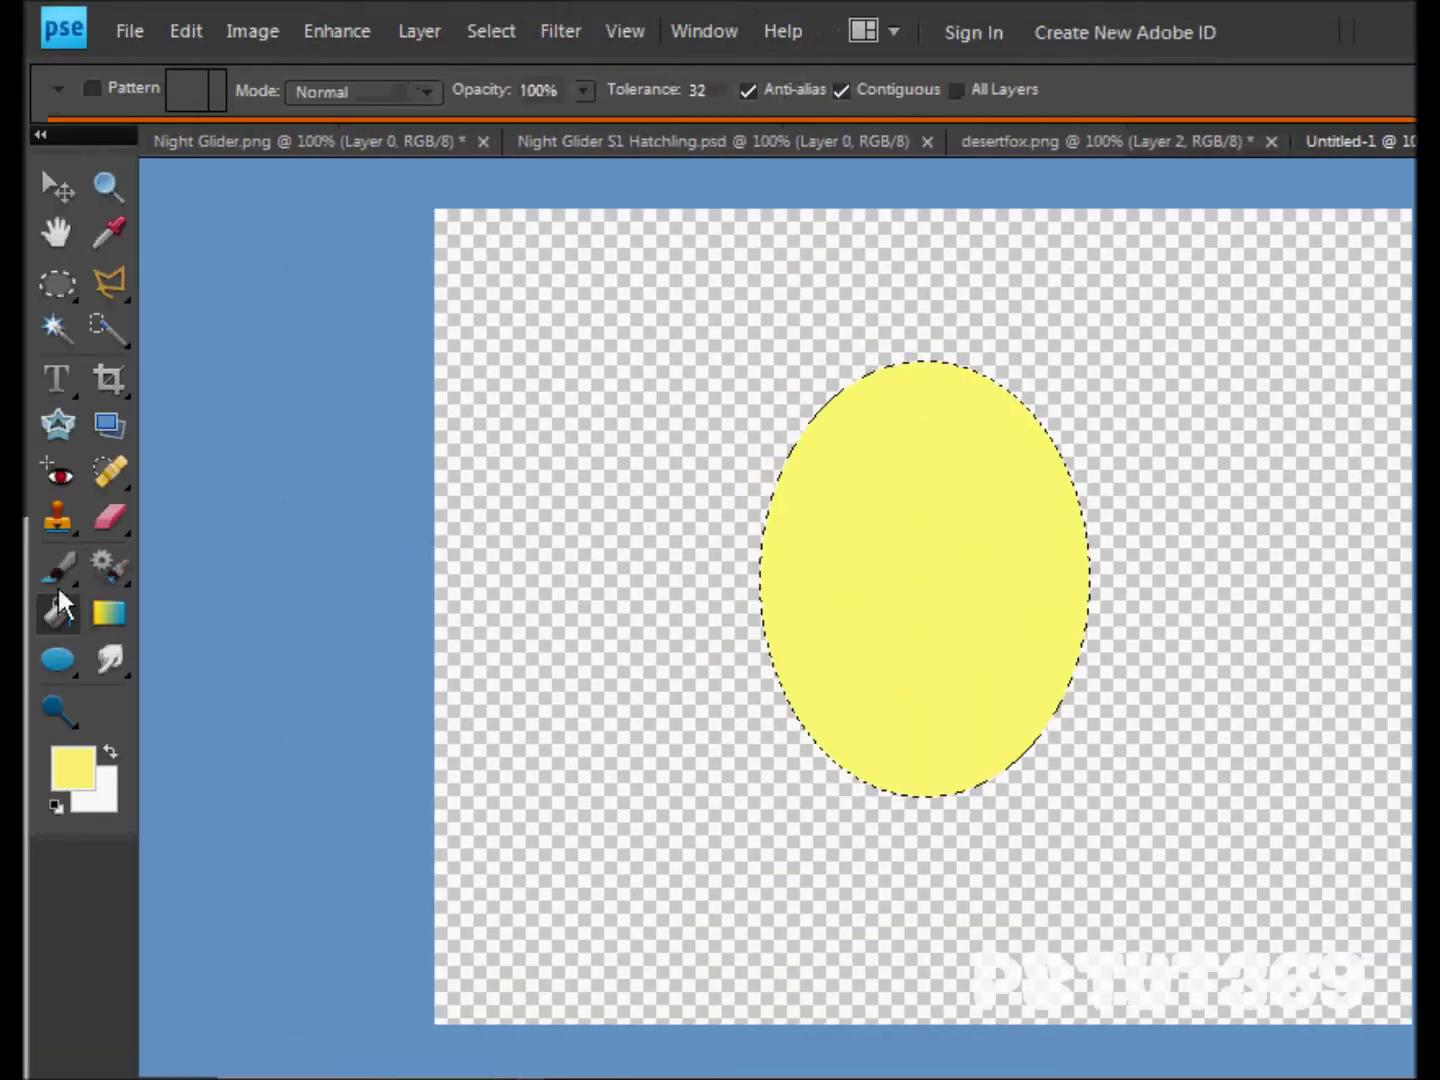
click(59, 583)
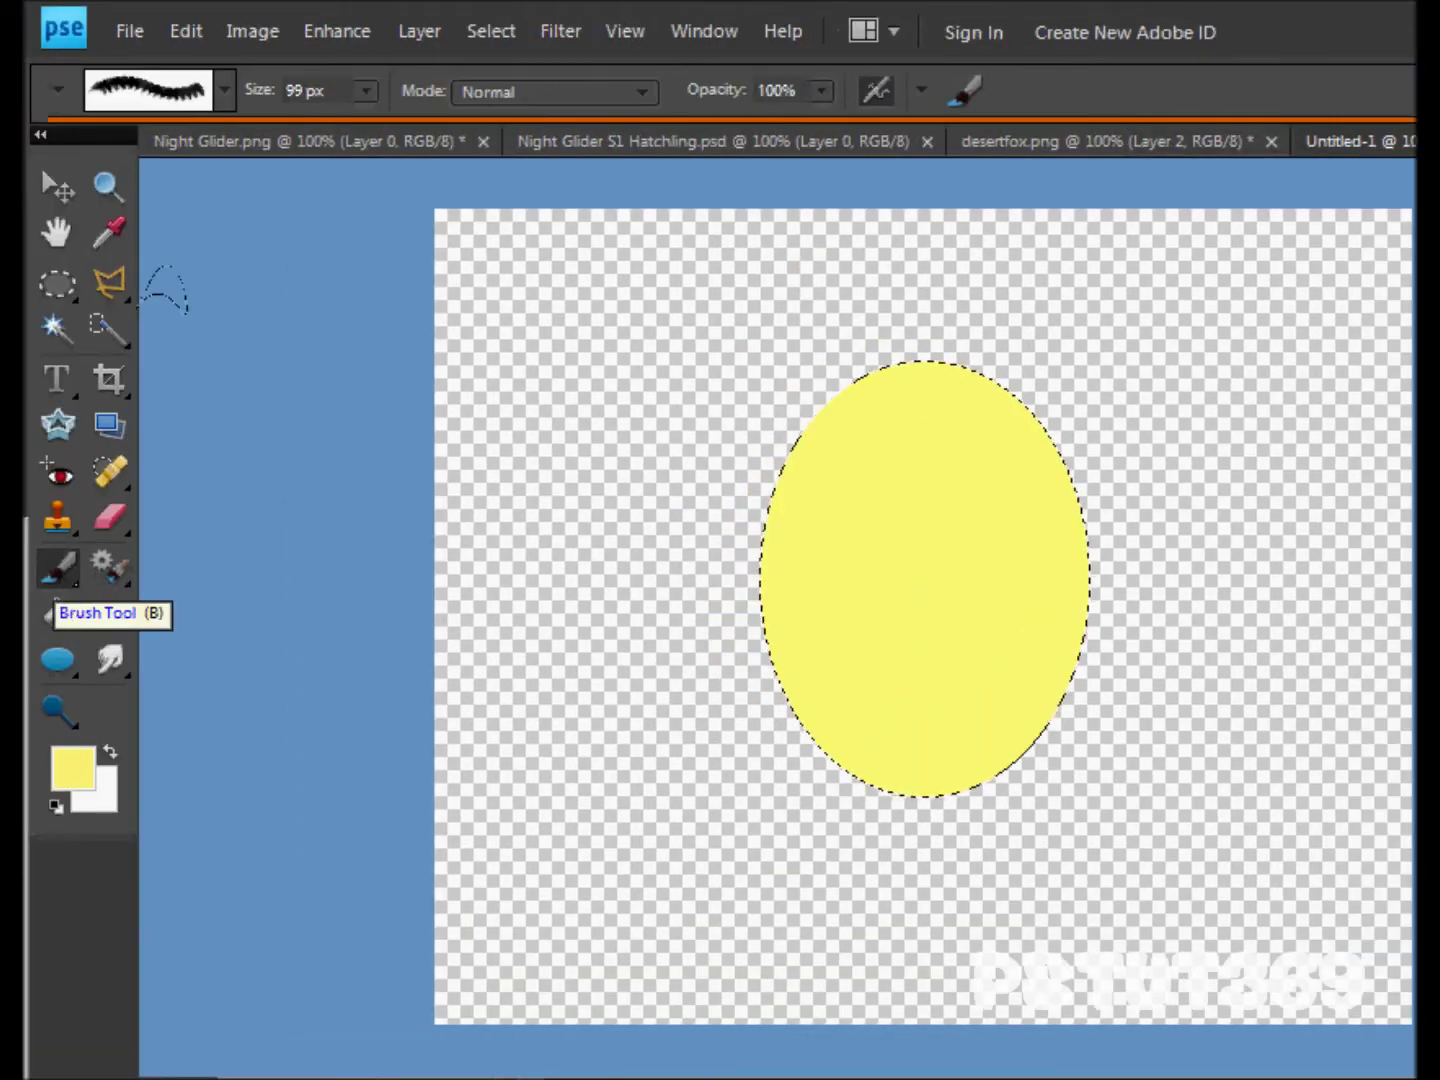
- Set up a larger crescent brush with a deep purple foreground colour
click(228, 94)
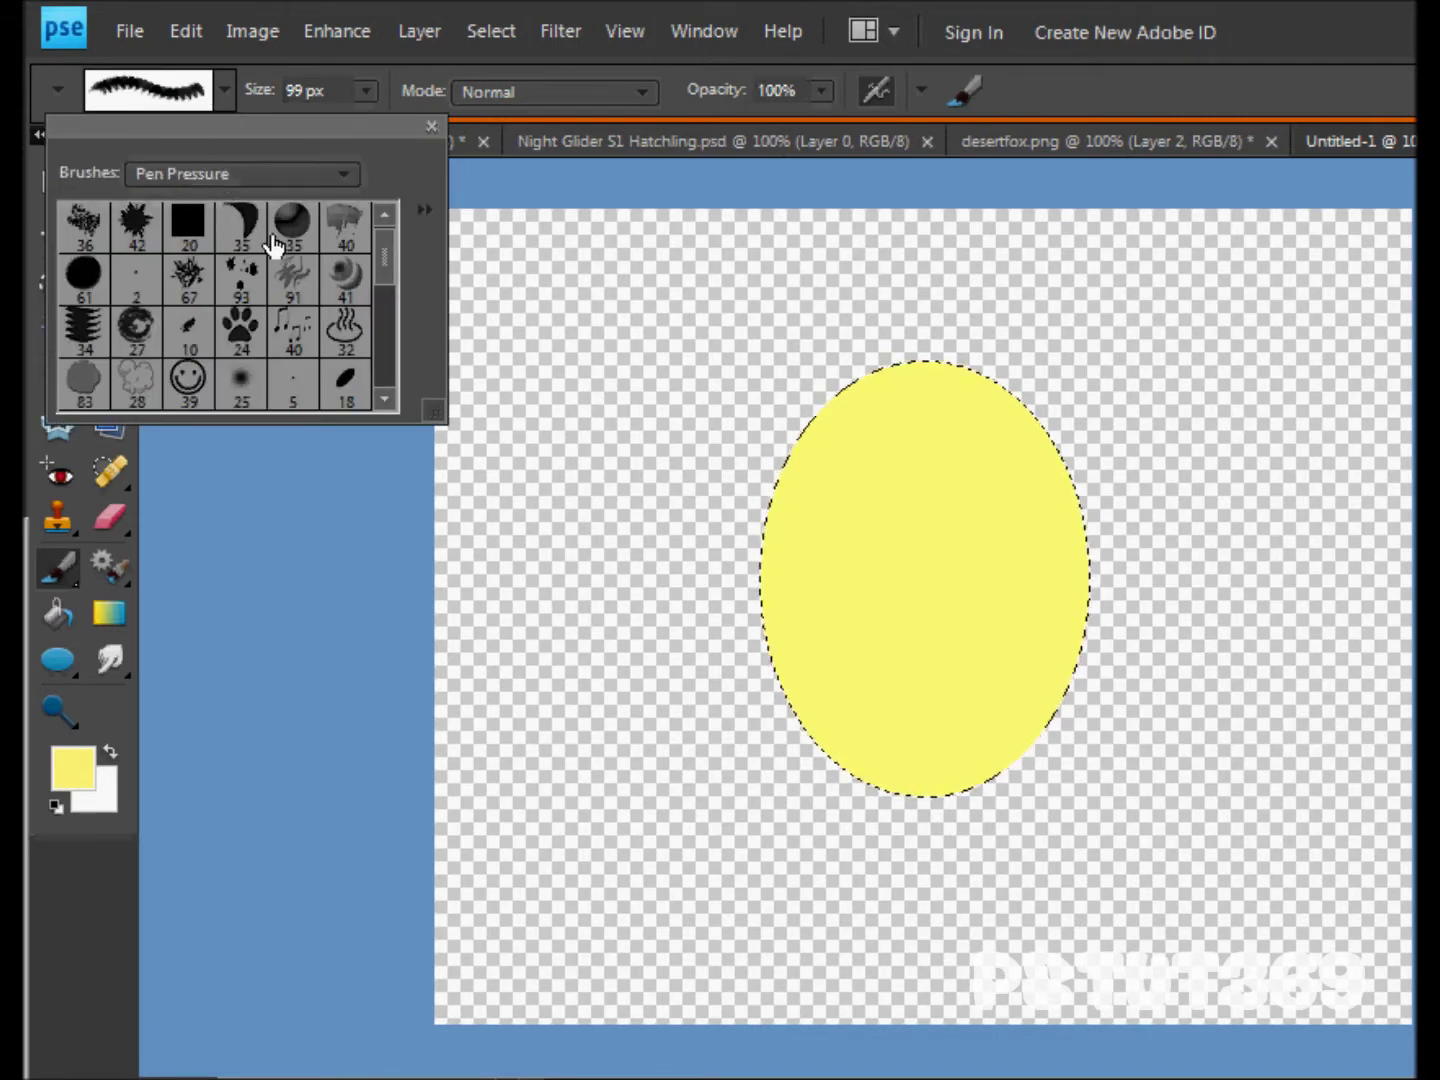
click(240, 229)
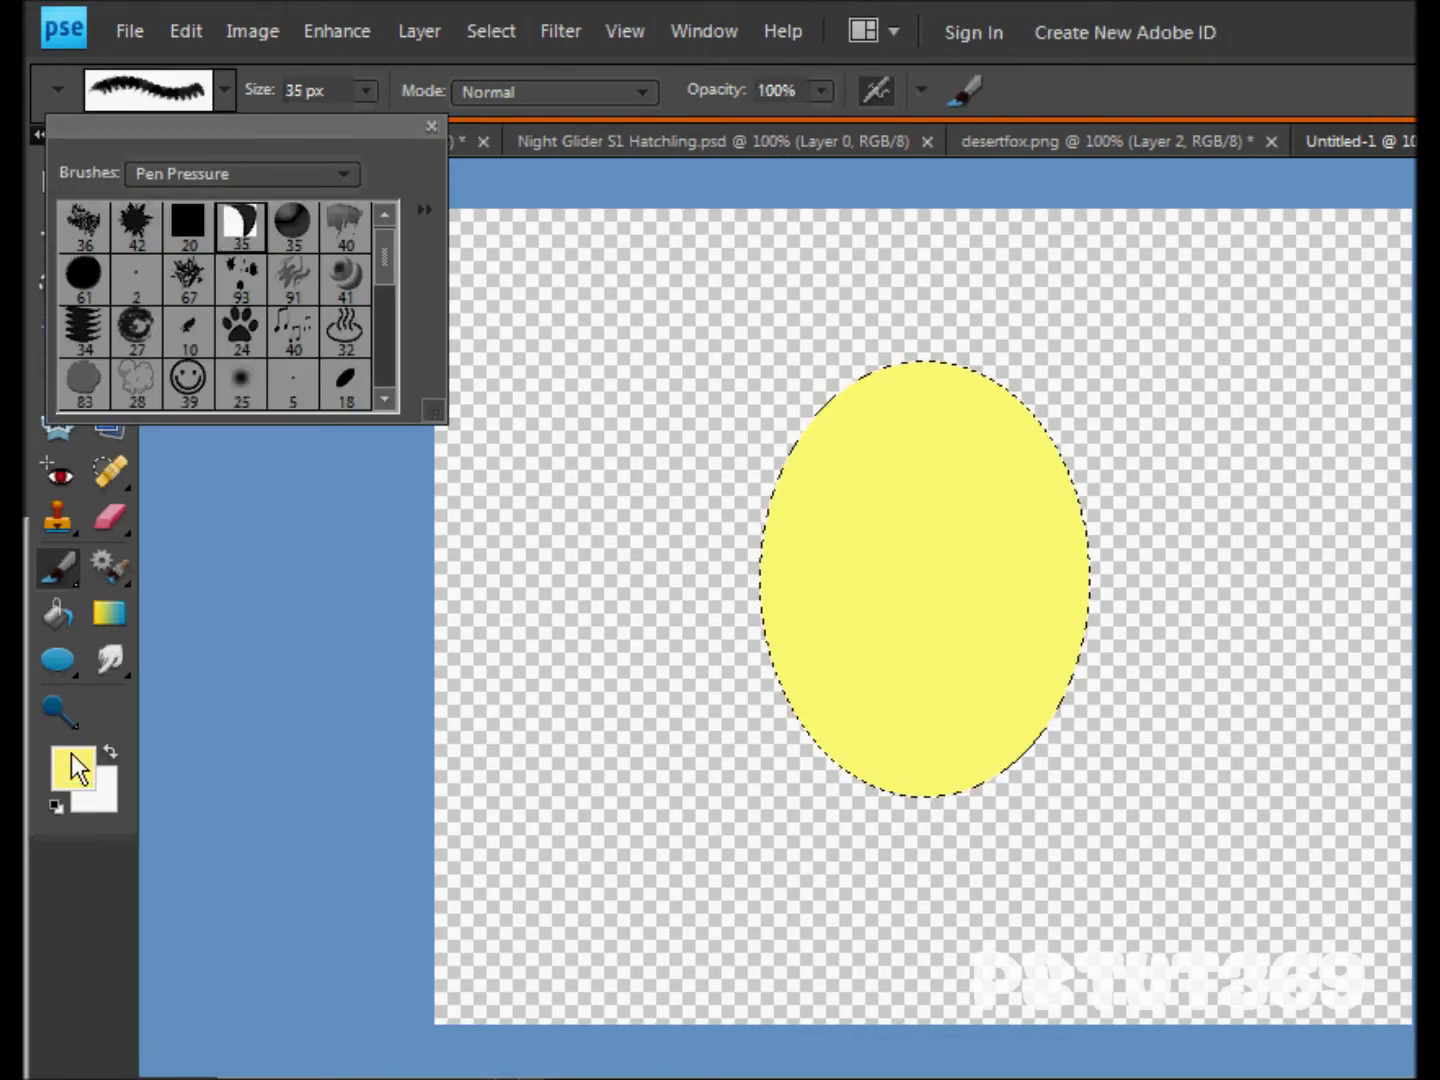
click(77, 767)
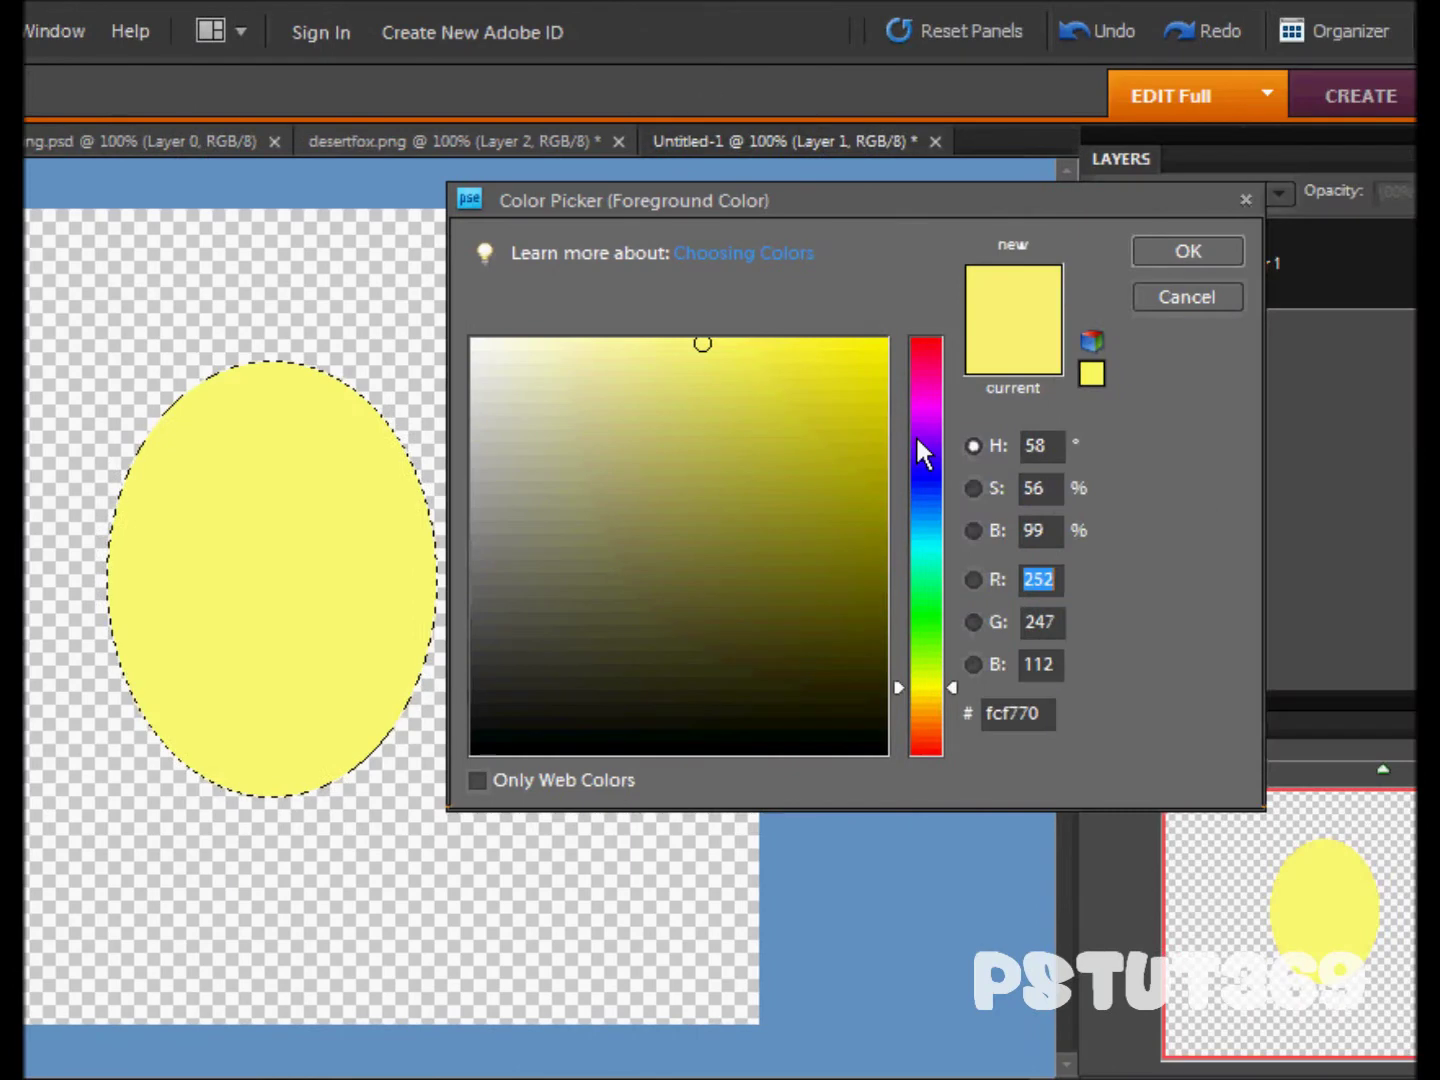
drag(925, 429, 930, 441)
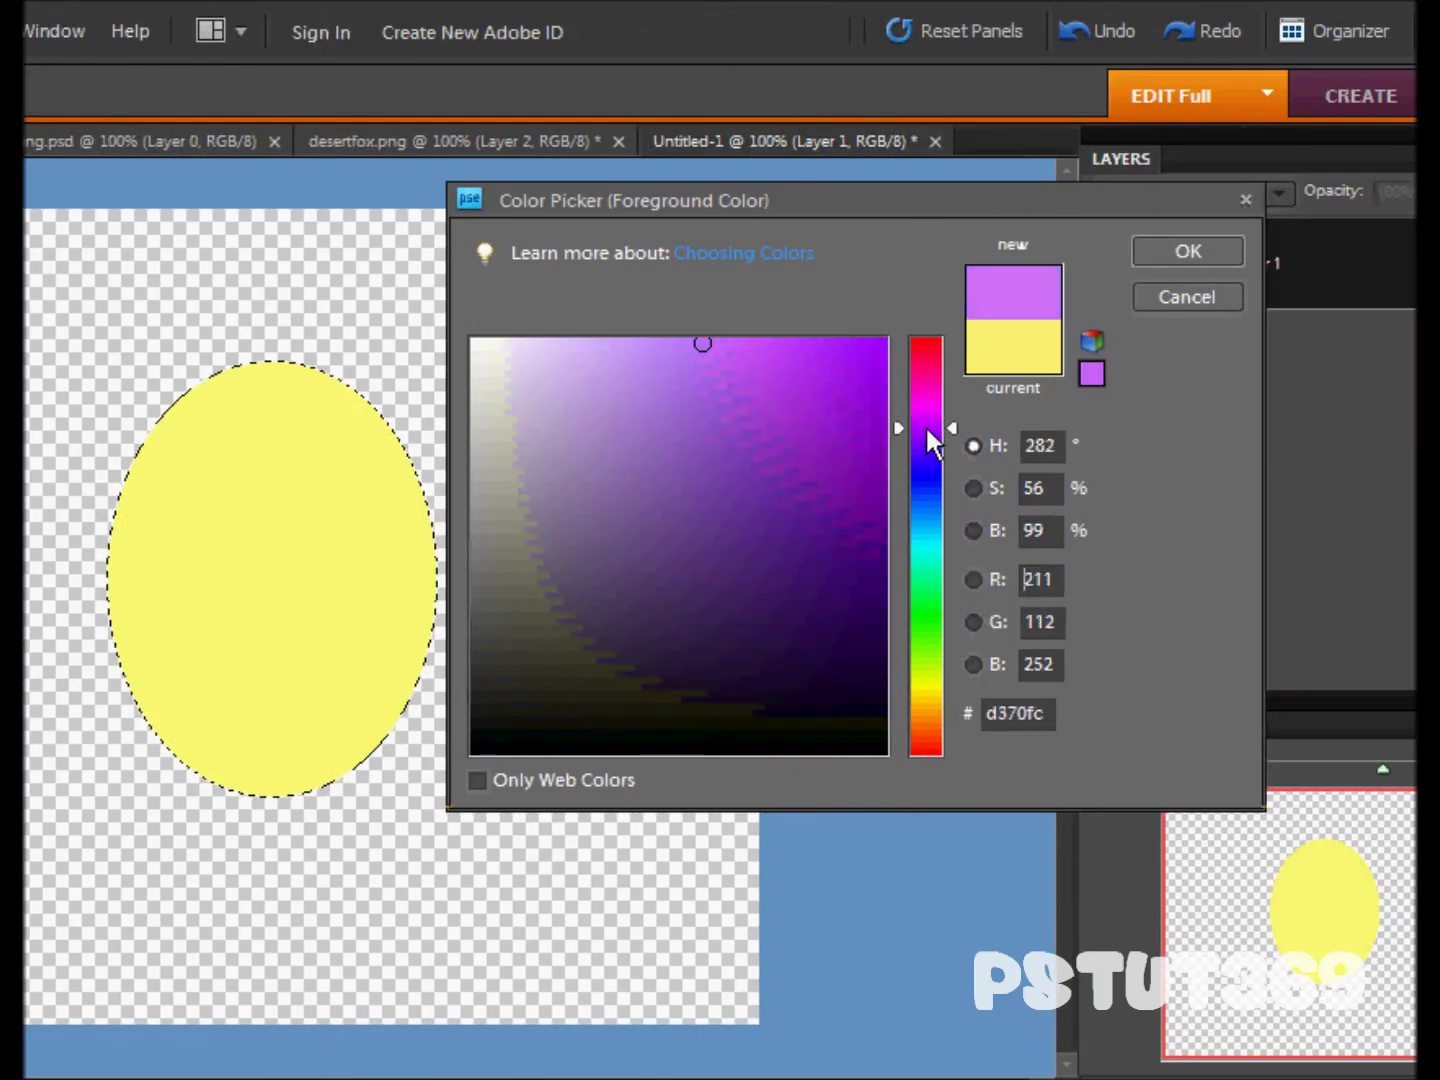
drag(746, 427, 727, 408)
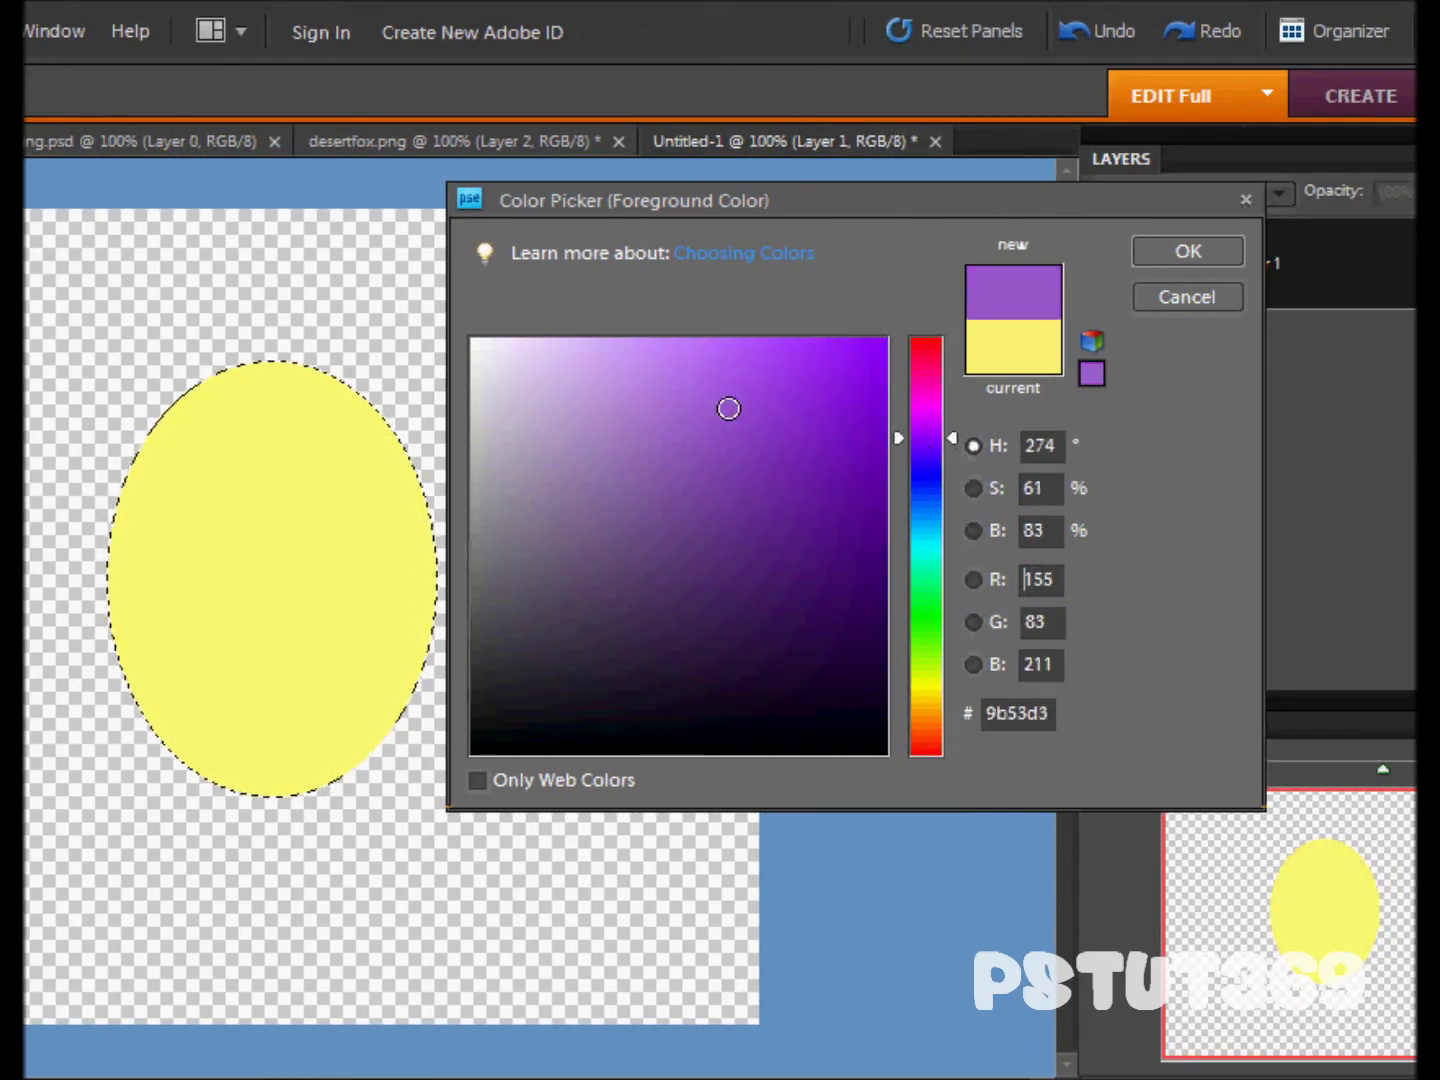
click(1026, 250)
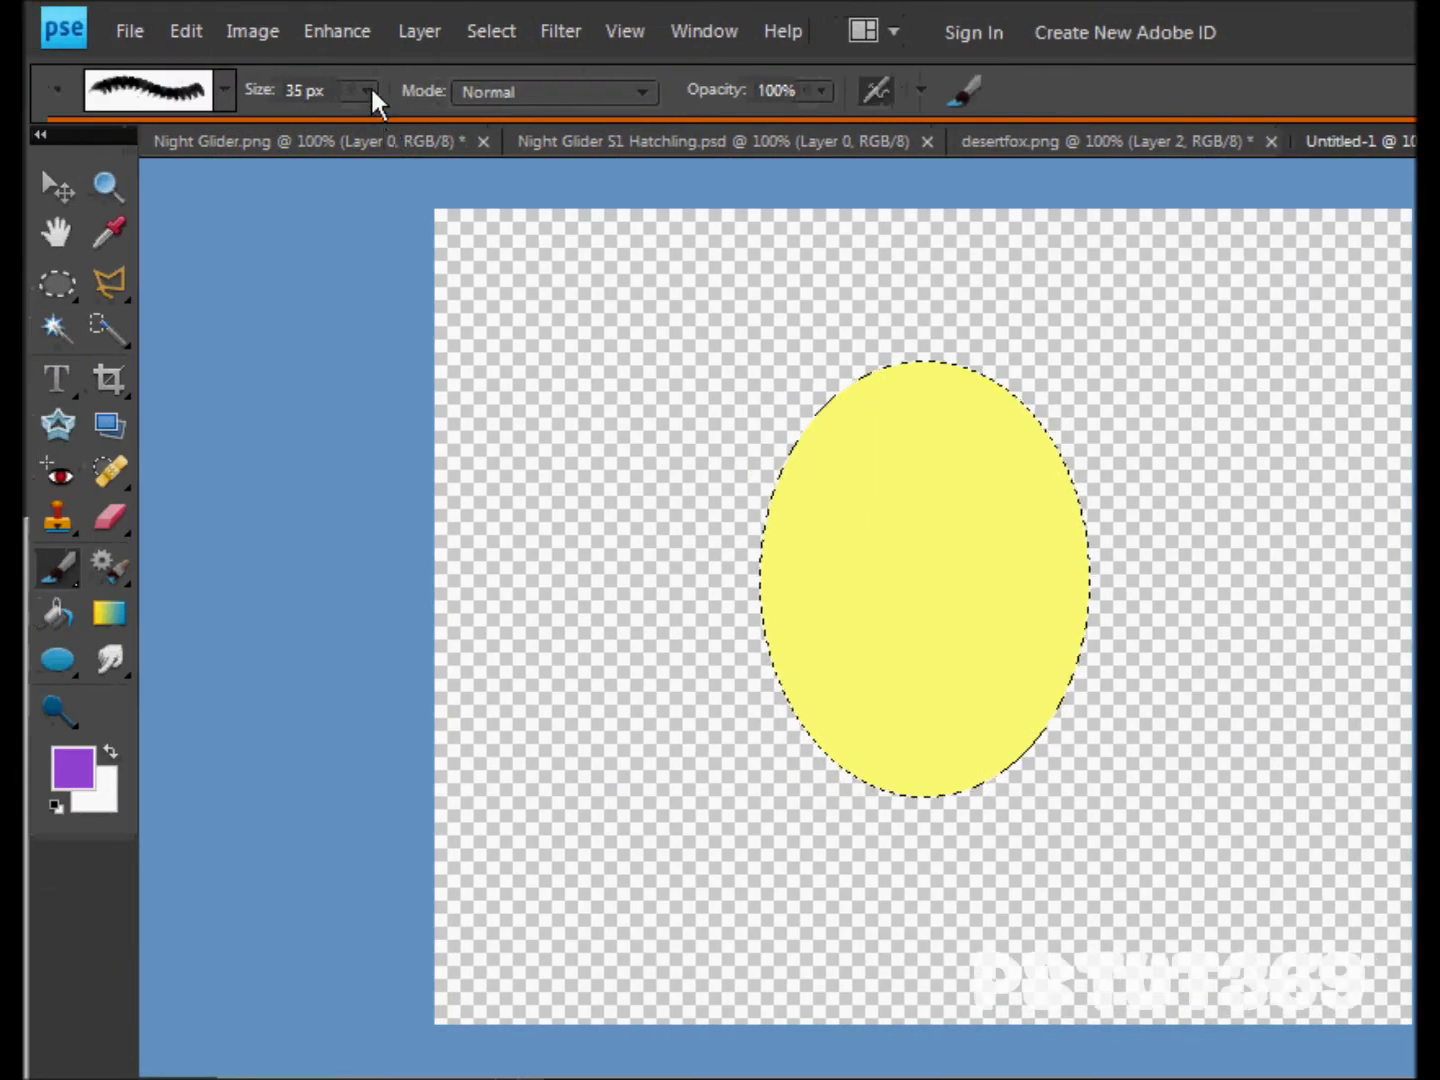
mouse_move(371, 88)
mouse_down()
mouse_move(398, 139)
mouse_move(433, 147)
mouse_up()
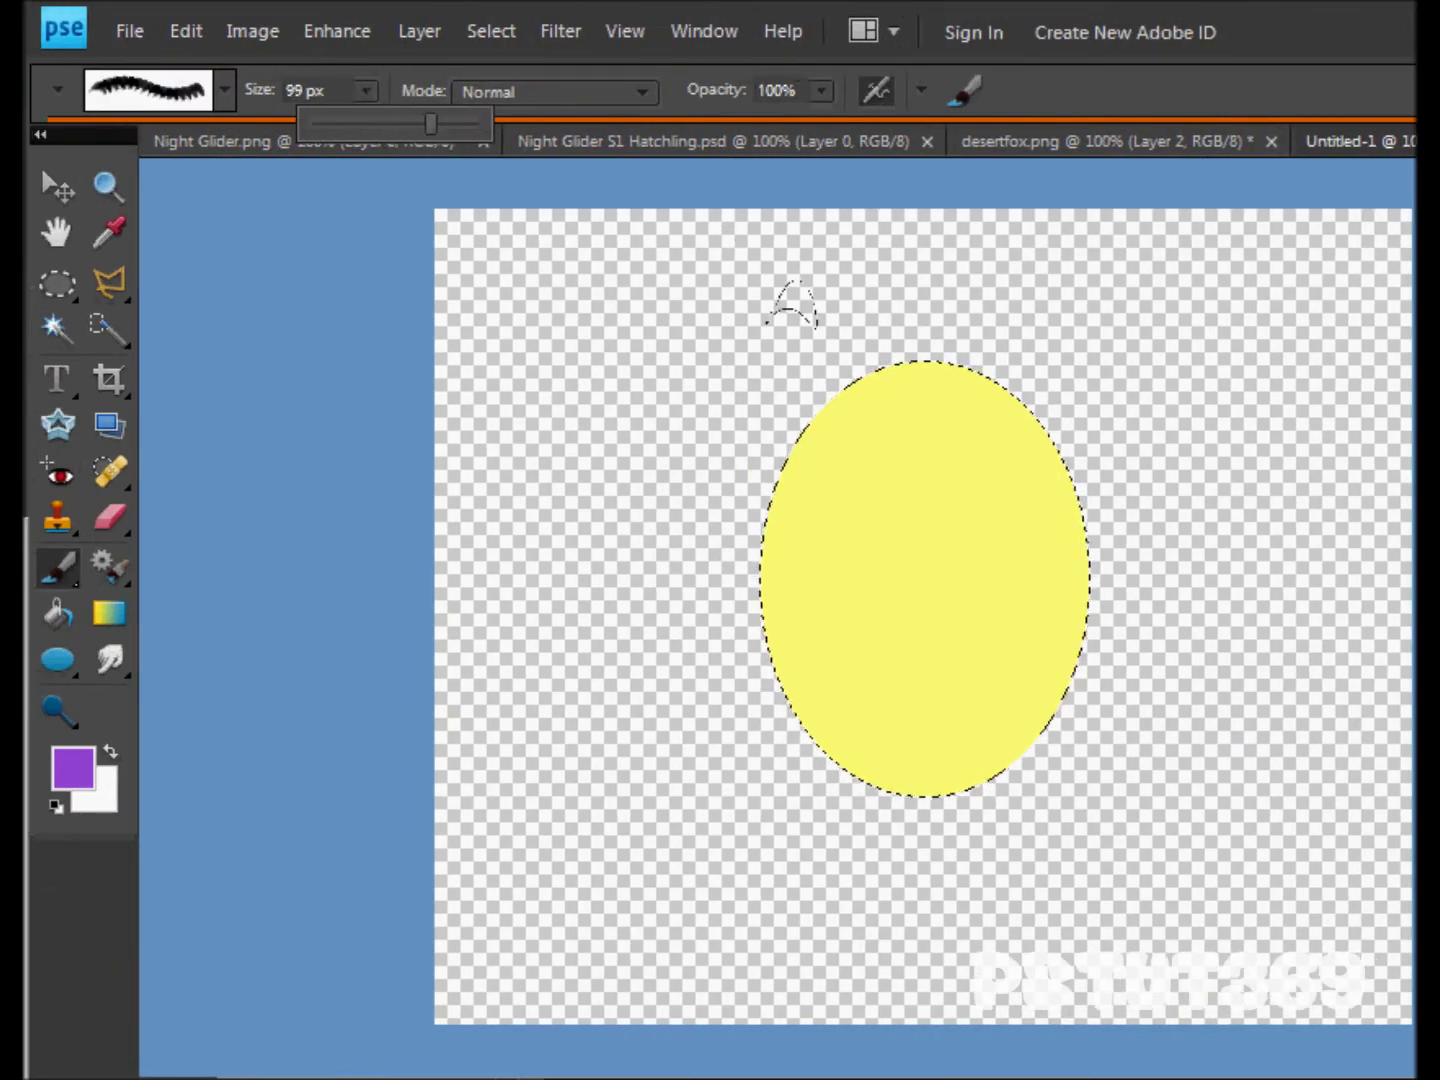
- Stamp a column of purple arches from the egg's top to its bottom
drag(869, 417, 991, 447)
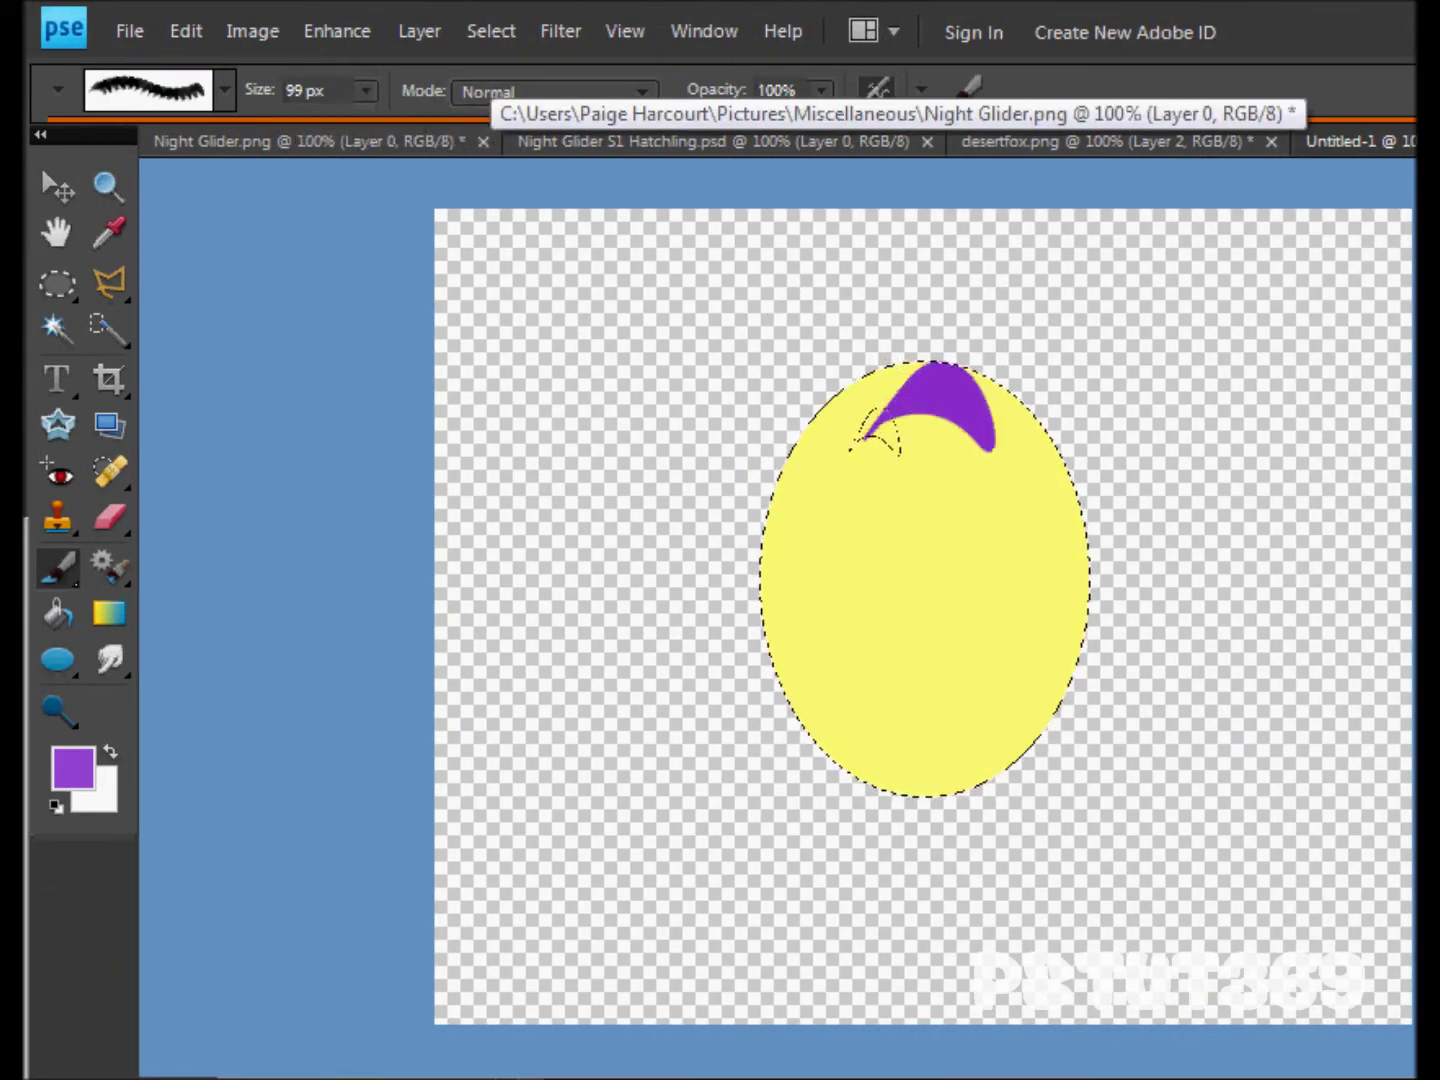
click(875, 436)
click(857, 538)
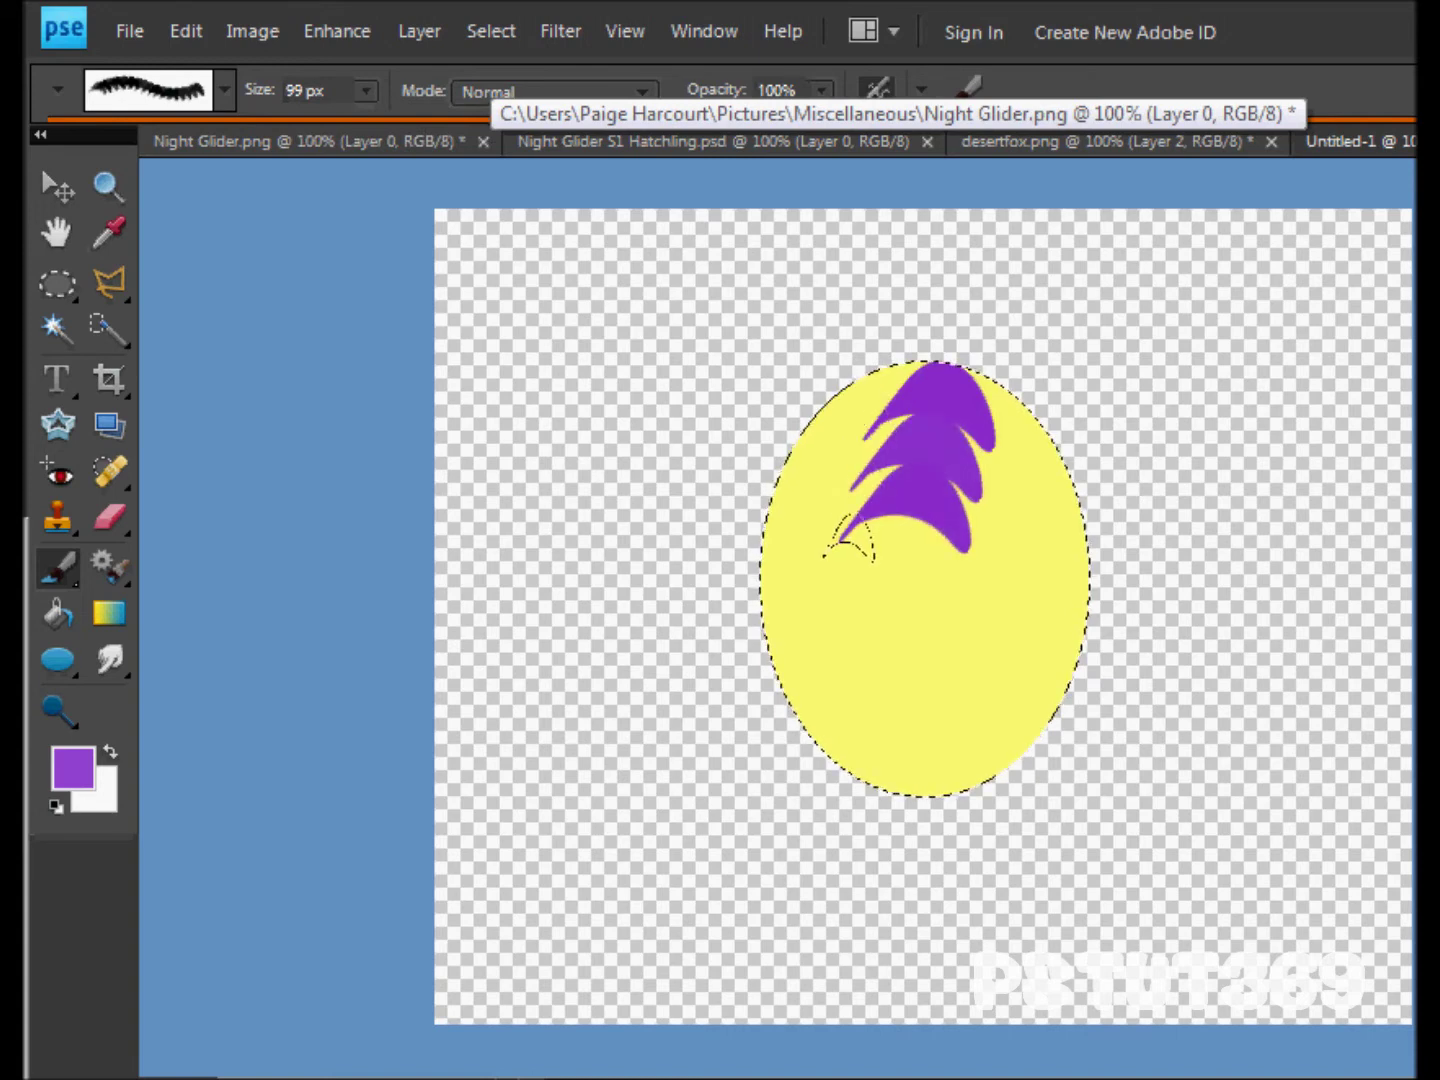
click(855, 581)
click(846, 626)
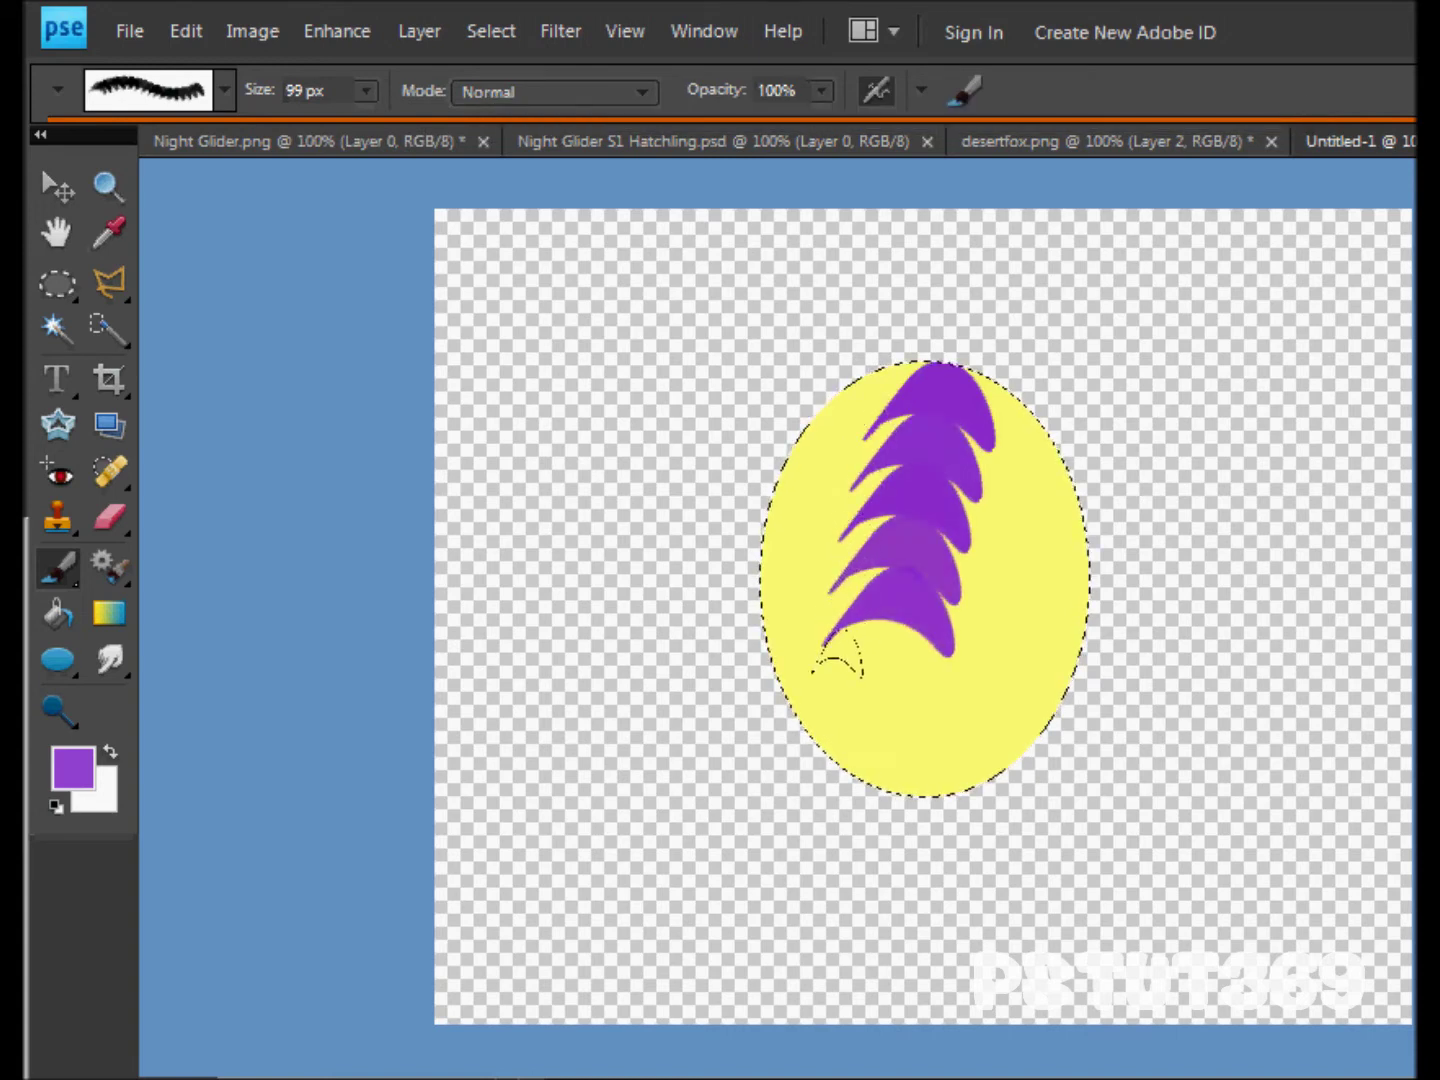
click(838, 675)
click(827, 726)
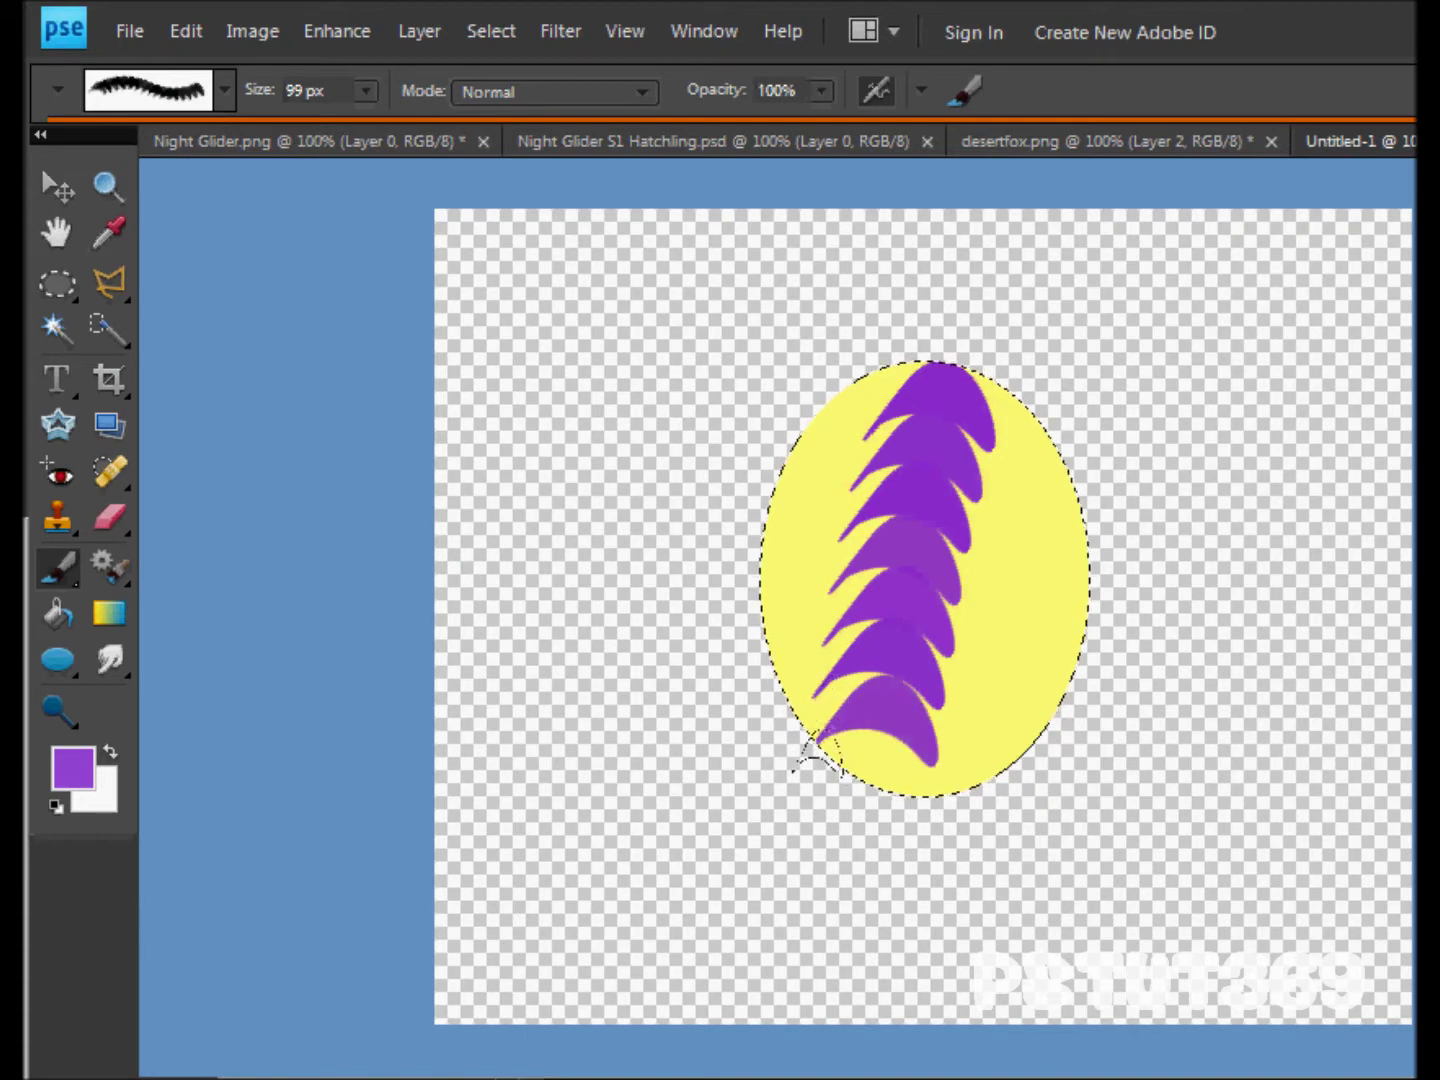
click(817, 765)
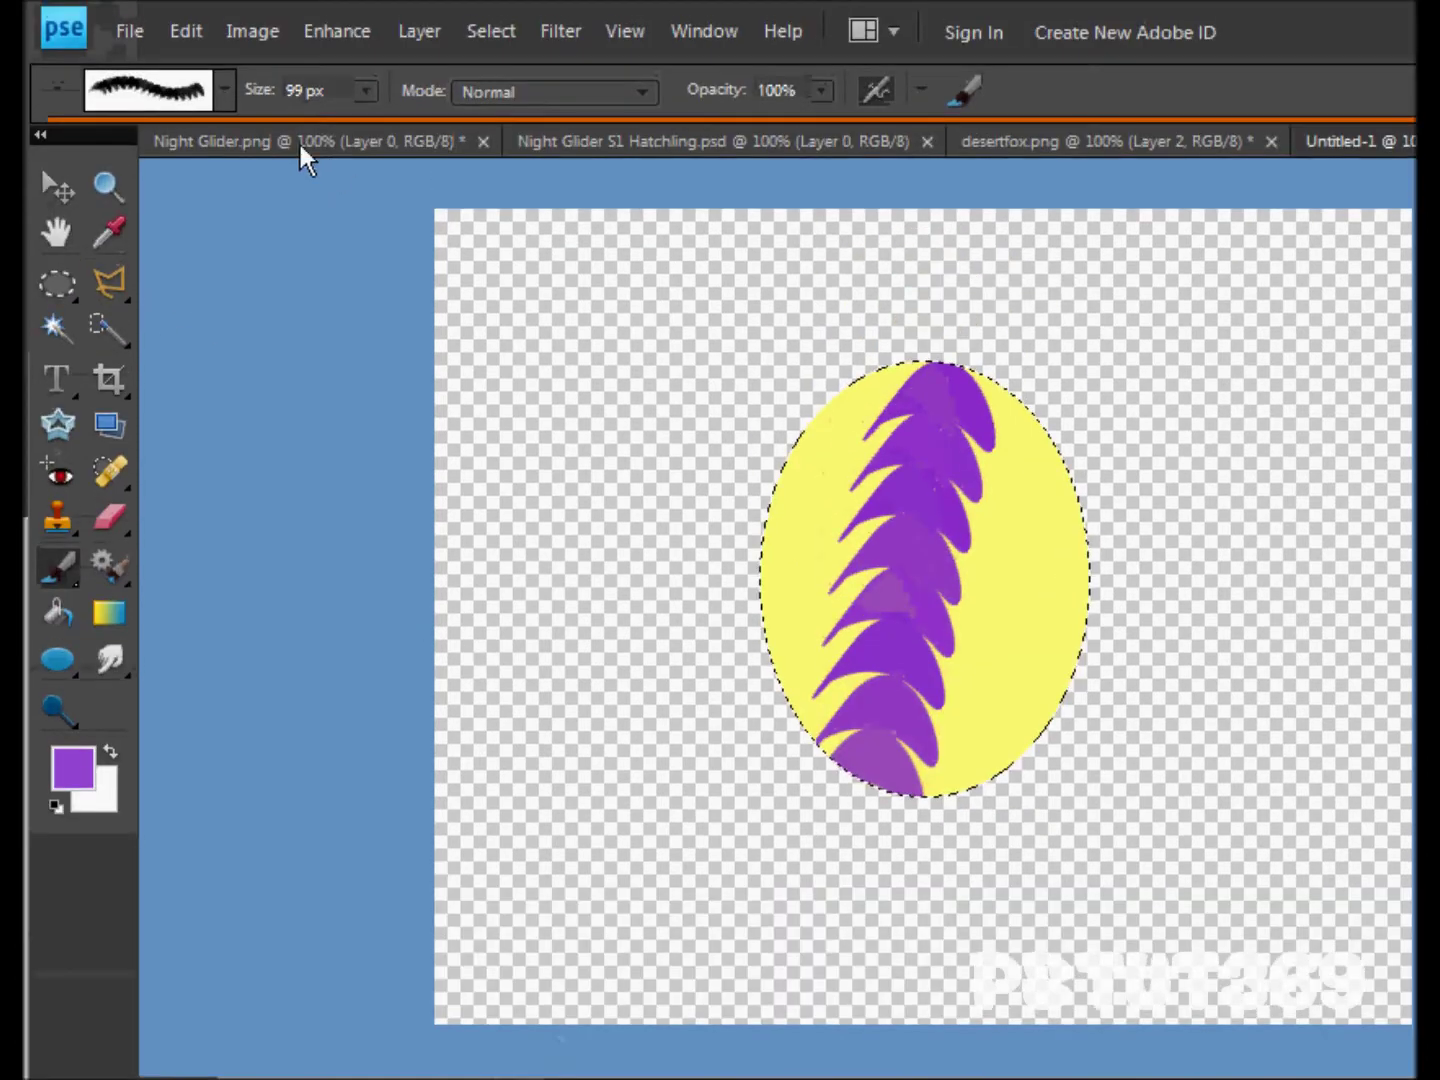
- Stamp a pure red smiley-face brush mark on the egg's right side
click(225, 92)
drag(394, 290, 395, 299)
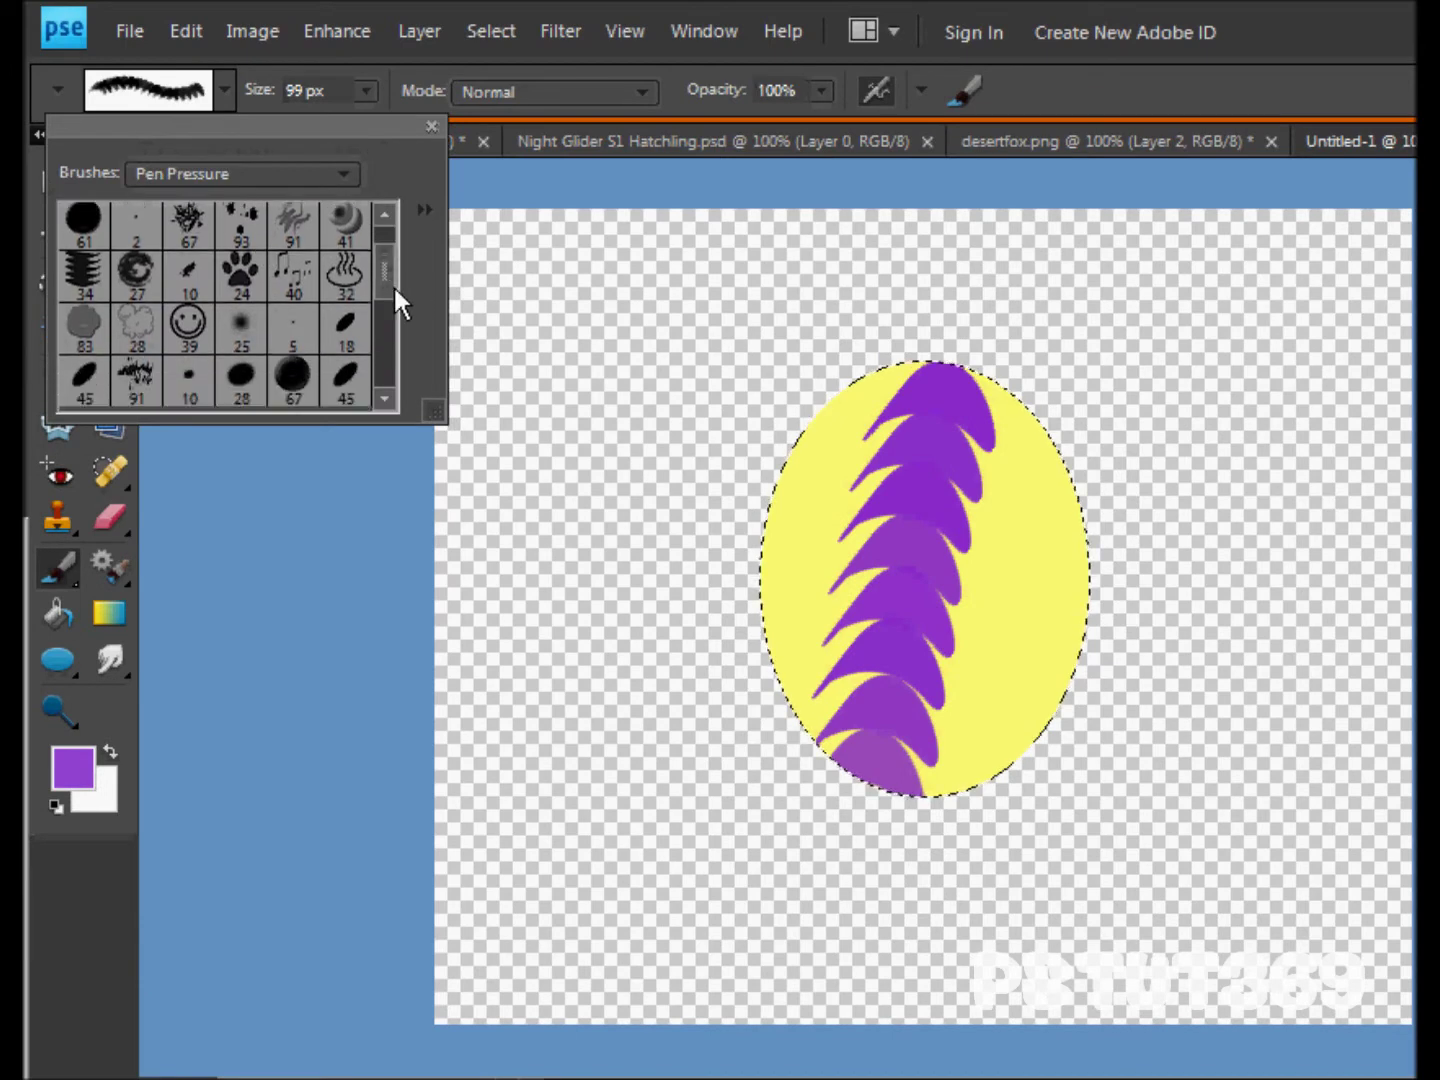
click(192, 281)
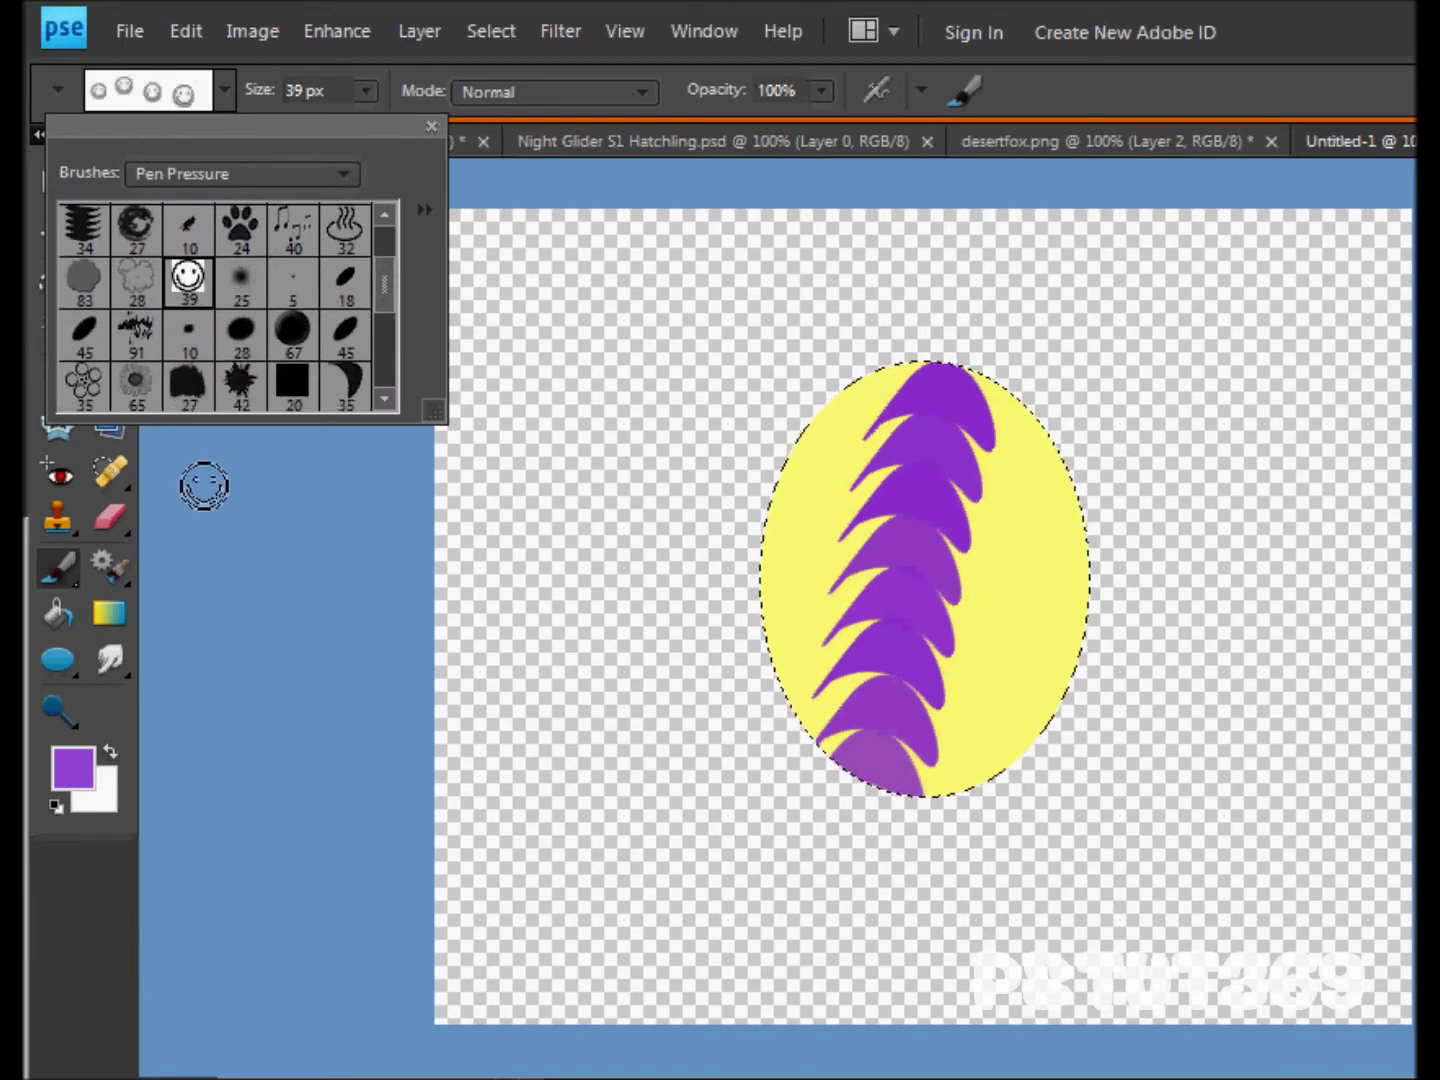
click(72, 769)
mouse_move(833, 426)
mouse_down()
mouse_move(954, 357)
mouse_move(938, 331)
mouse_up()
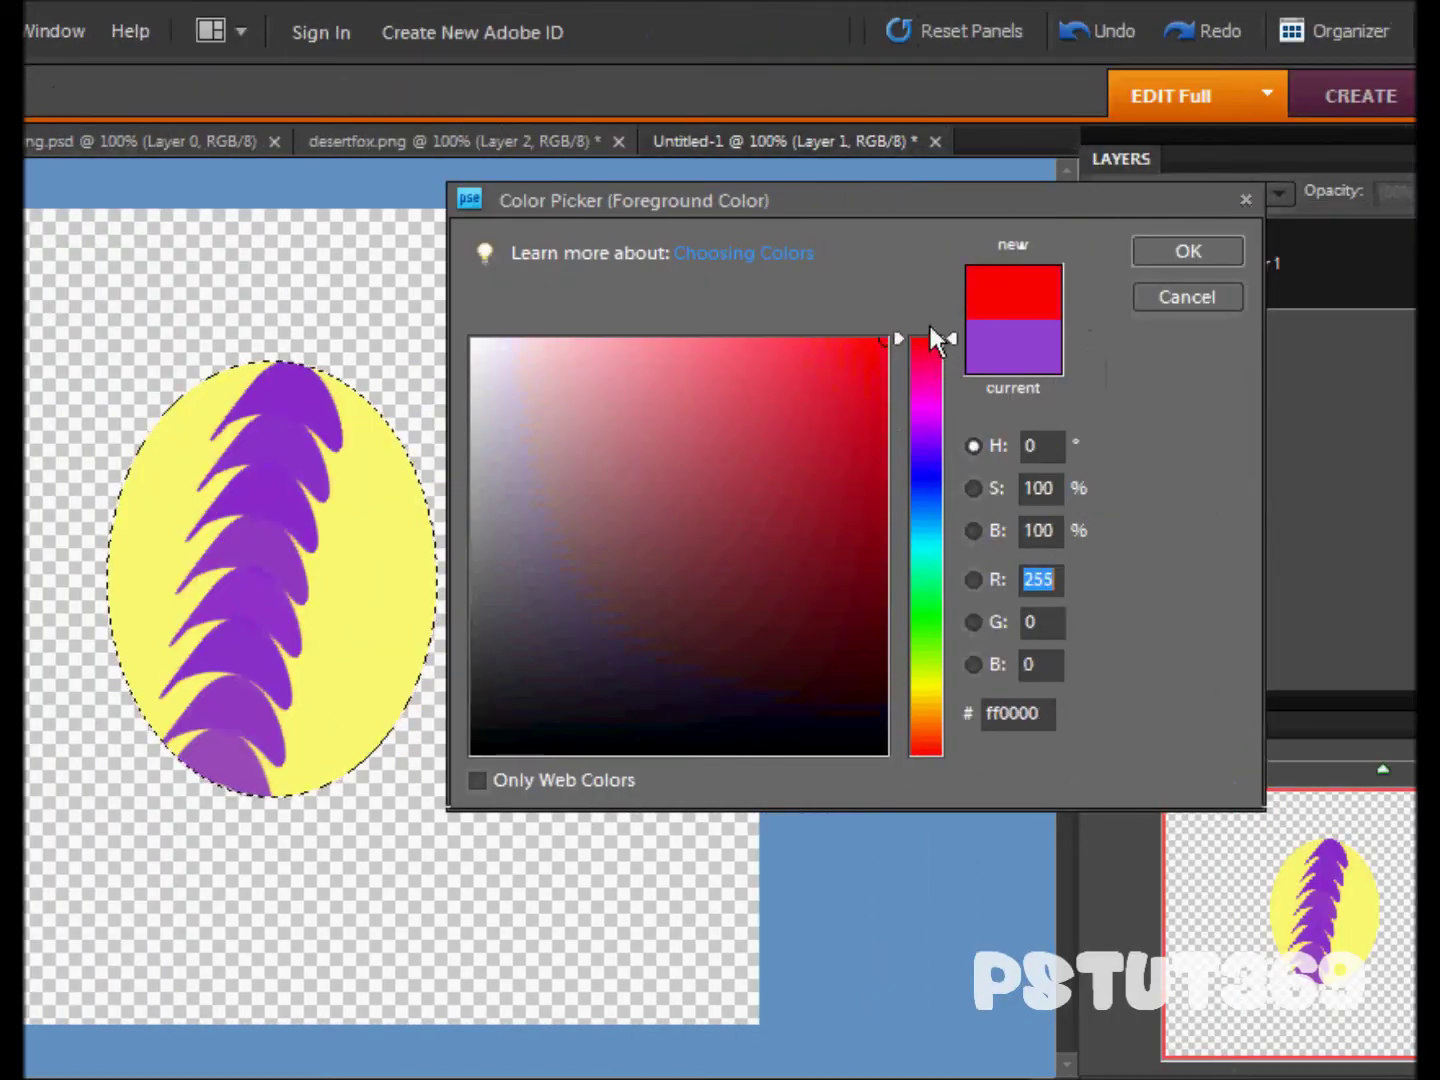
click(1188, 251)
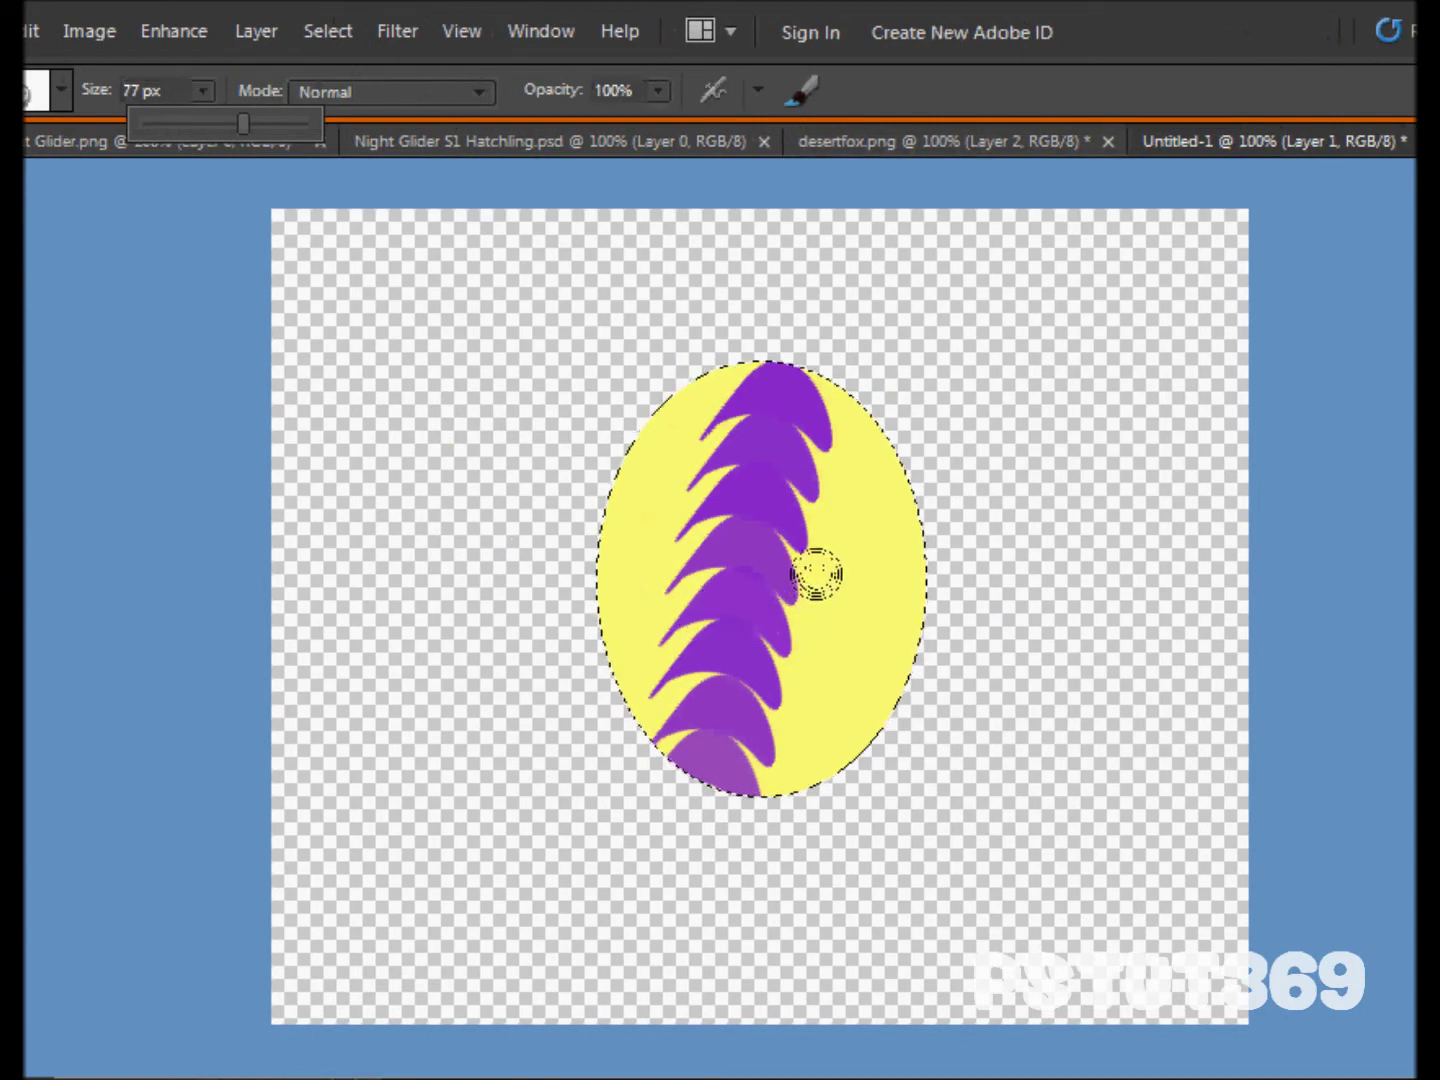
click(855, 597)
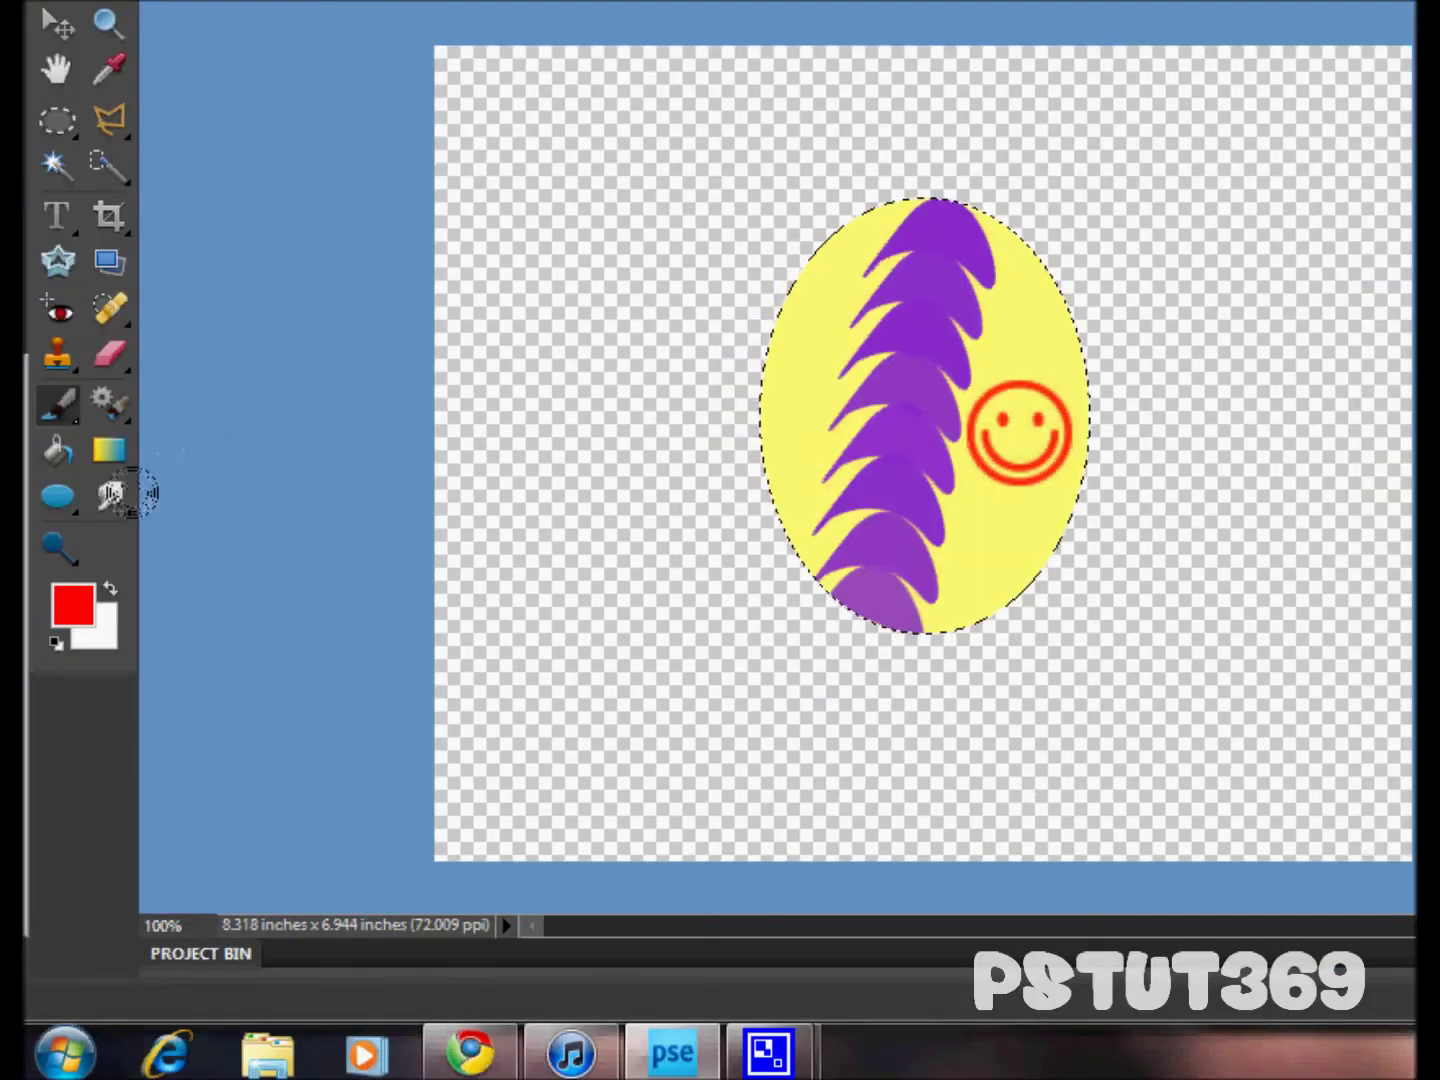
- Set the foreground colour back to purple
click(73, 604)
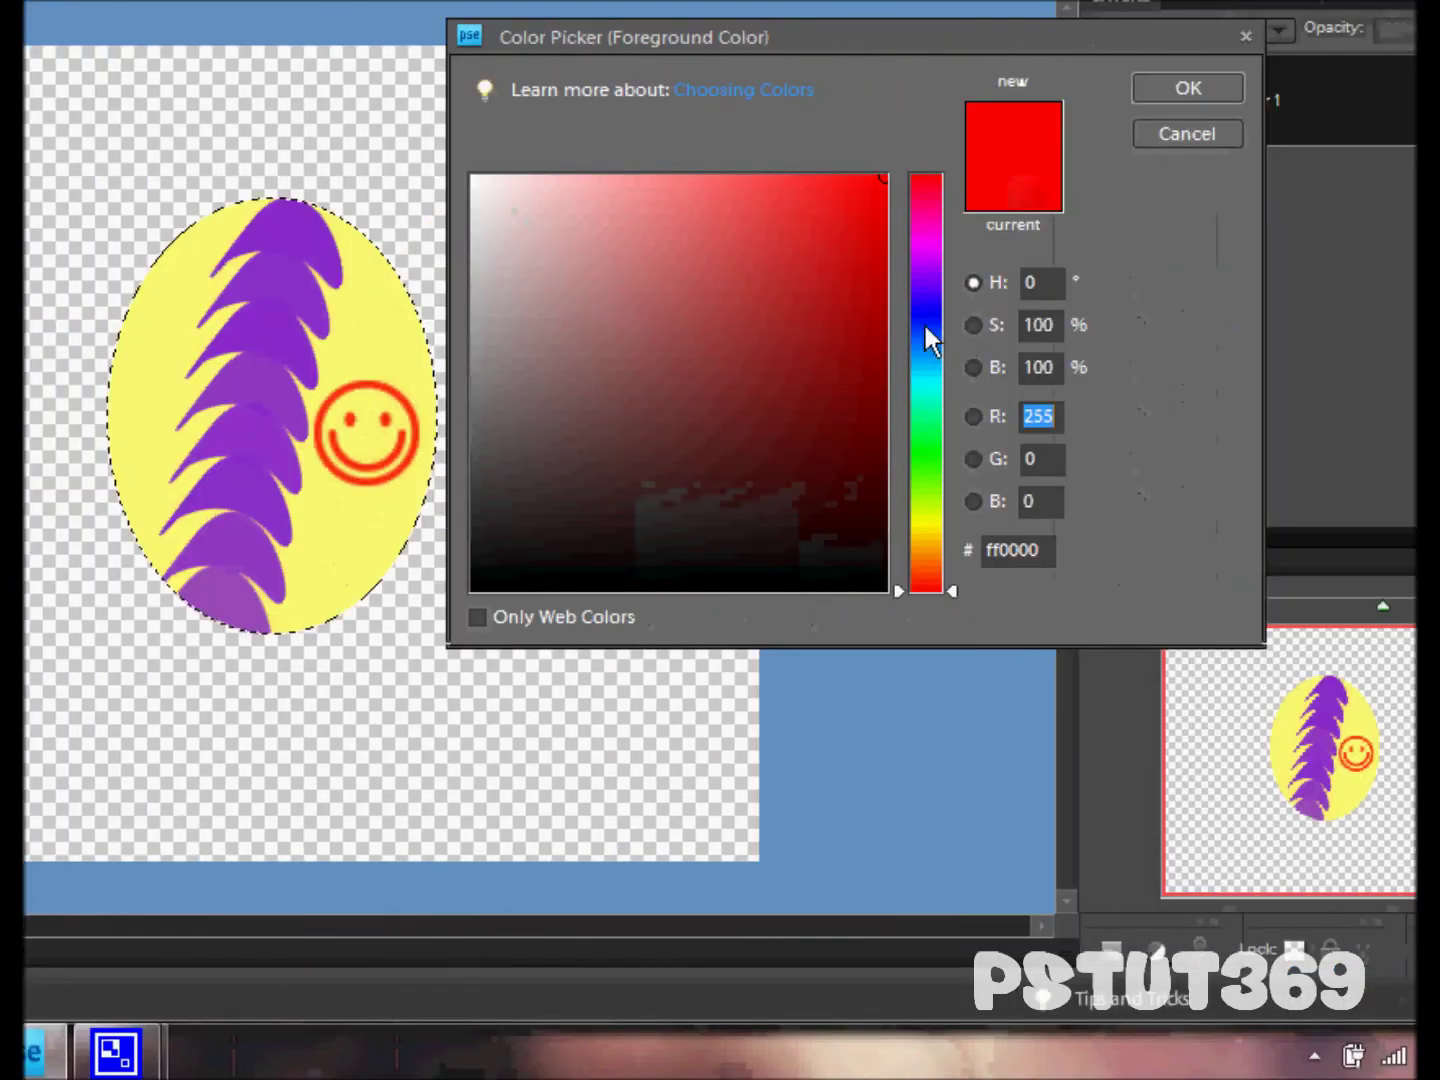
click(925, 293)
click(1188, 88)
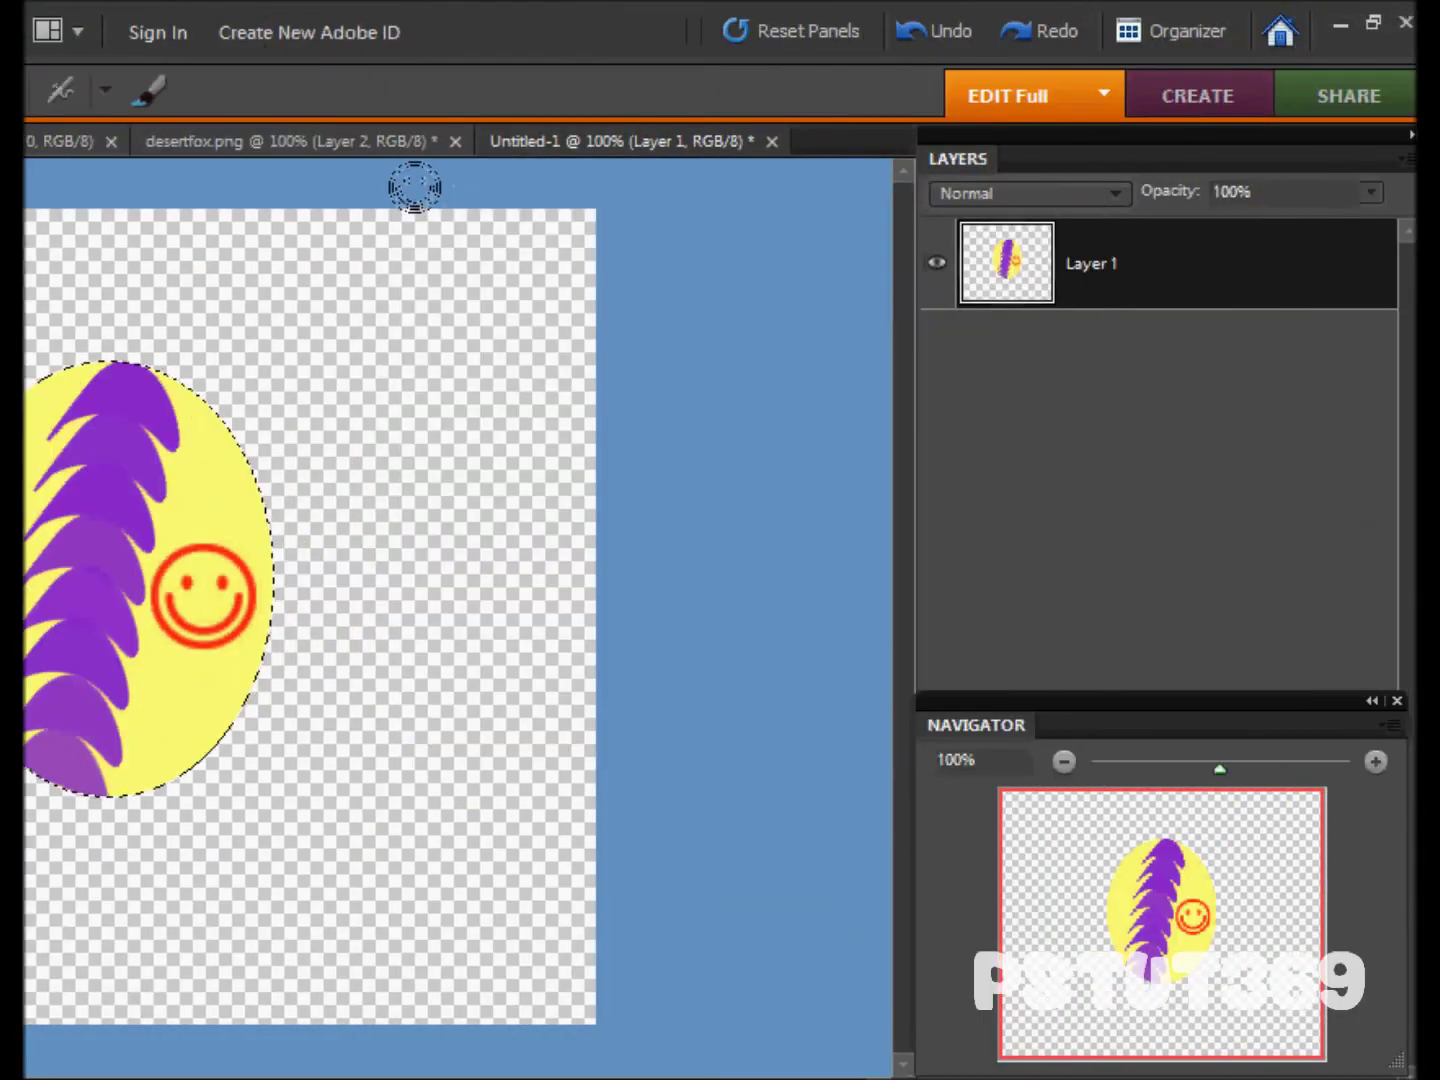
- Switch to the soft round brush at 10 px
click(226, 90)
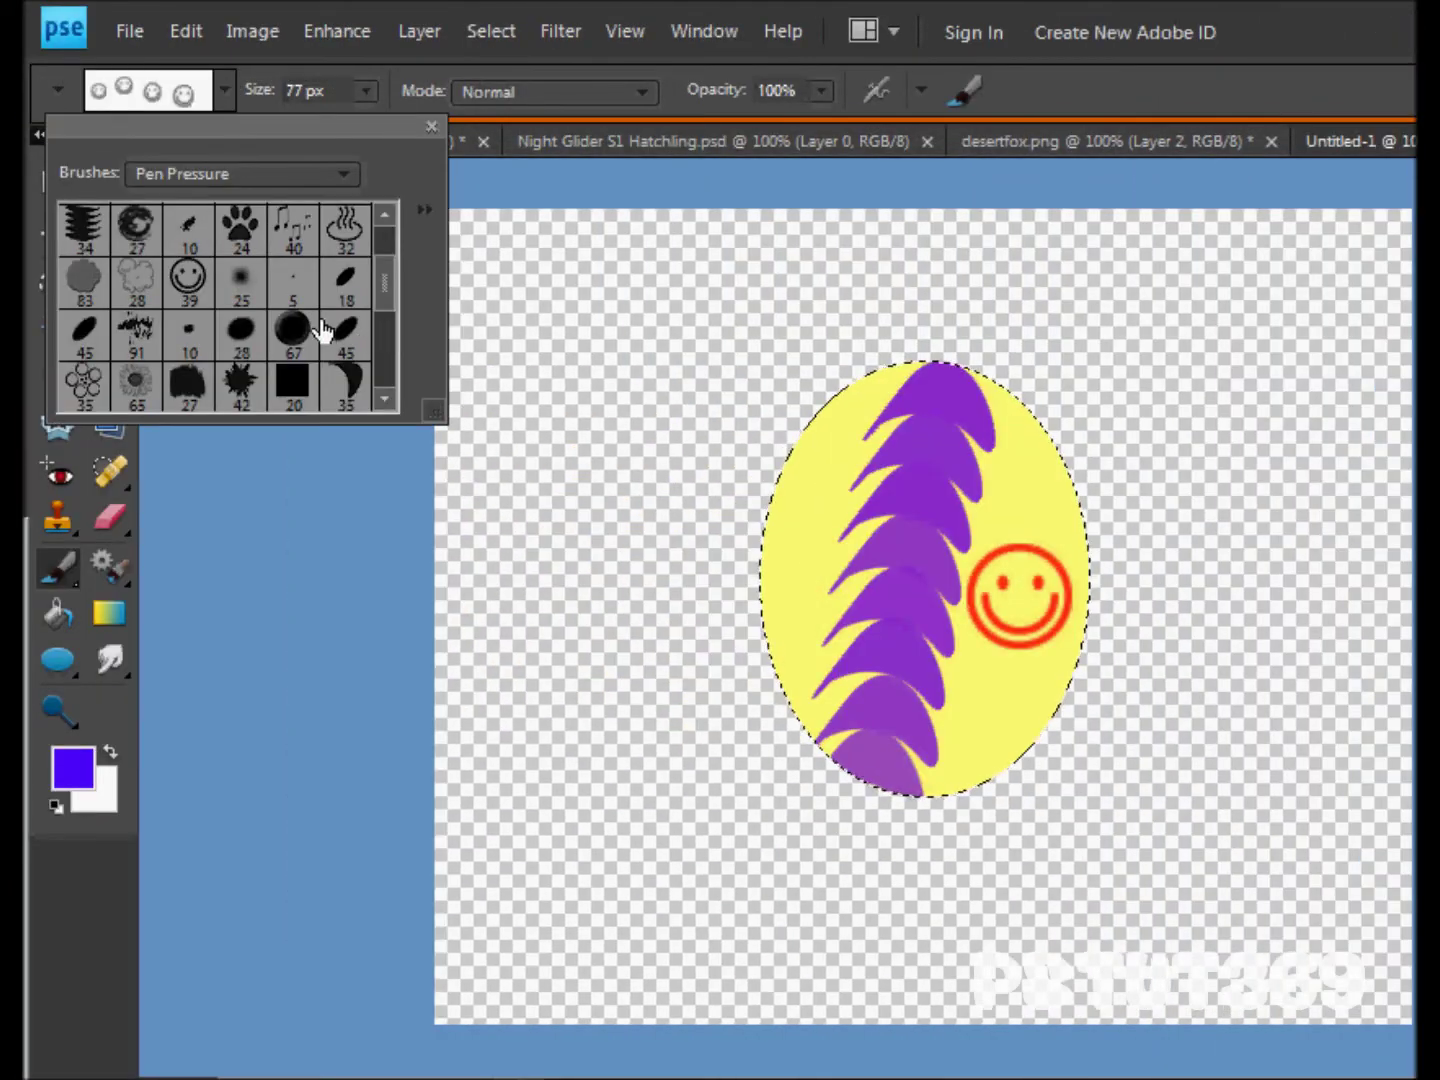
drag(385, 285, 397, 382)
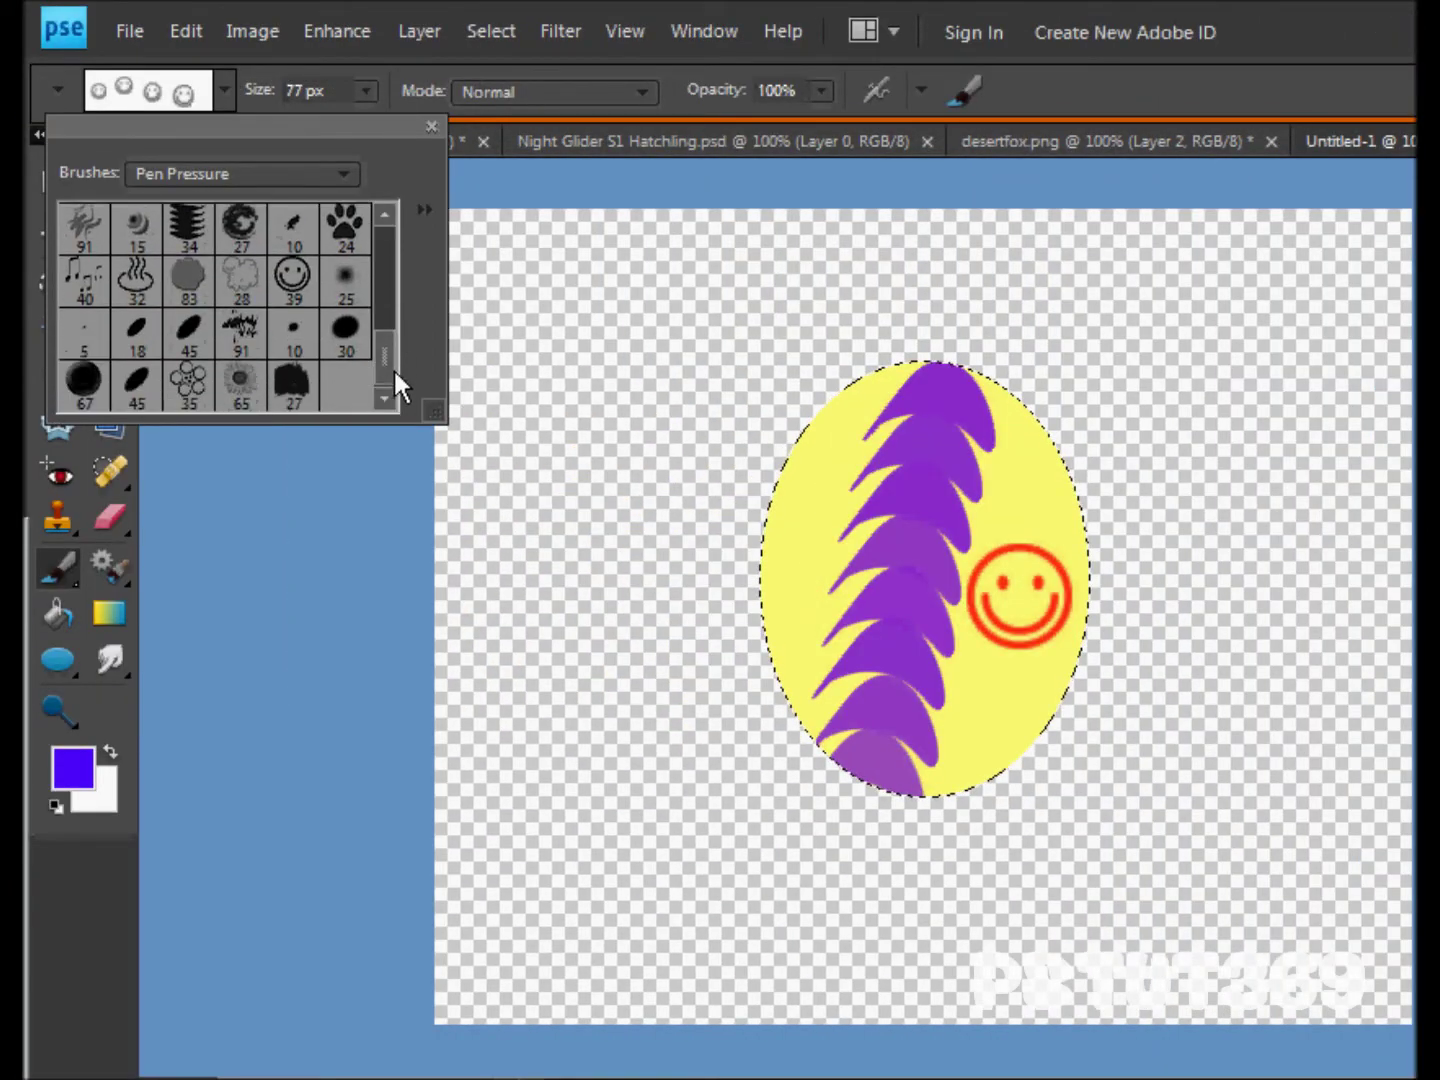
click(68, 399)
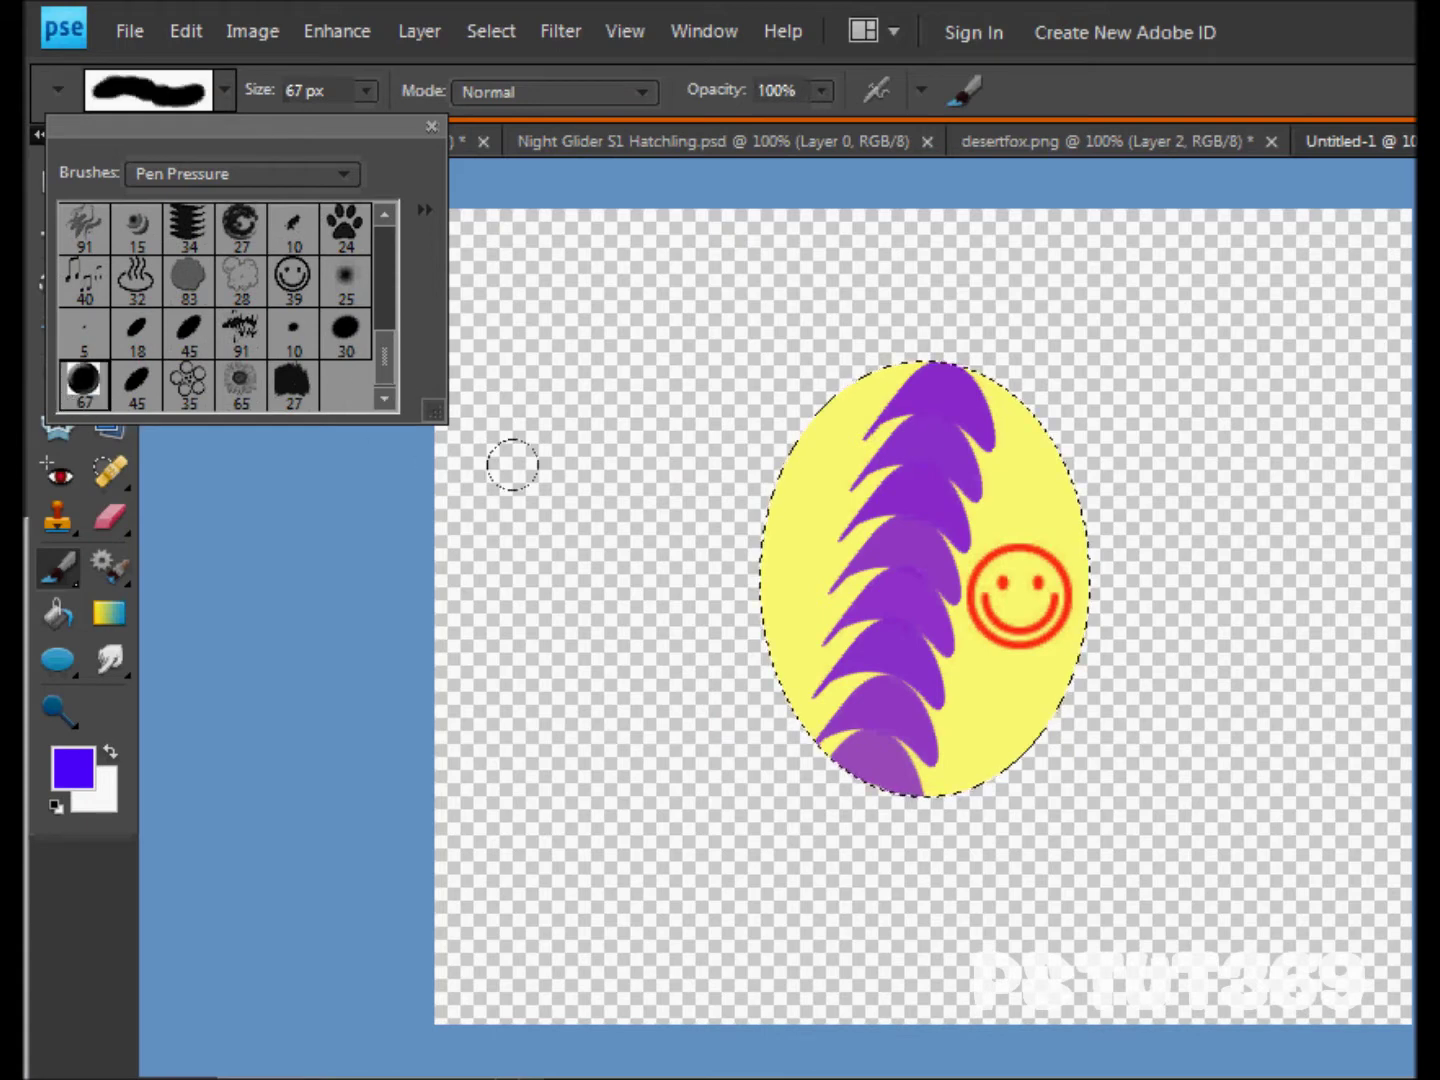
click(365, 90)
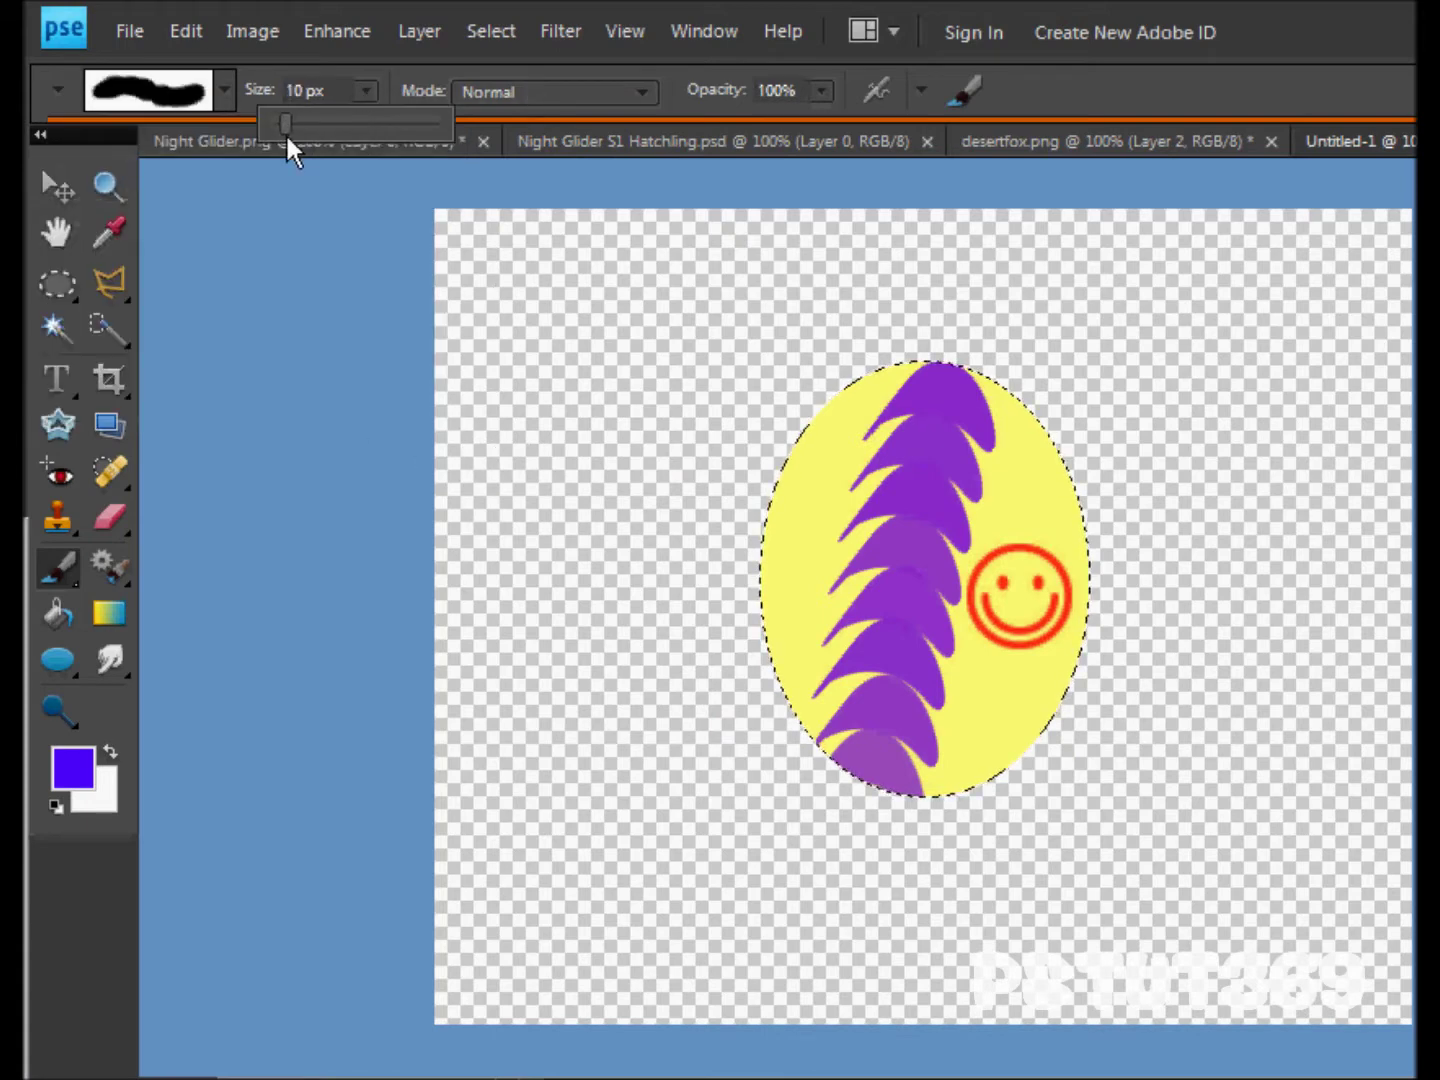
click(823, 445)
- Dab small dots down the egg's left edge and just inside it
click(815, 485)
click(785, 576)
click(784, 508)
click(802, 530)
click(791, 548)
click(807, 580)
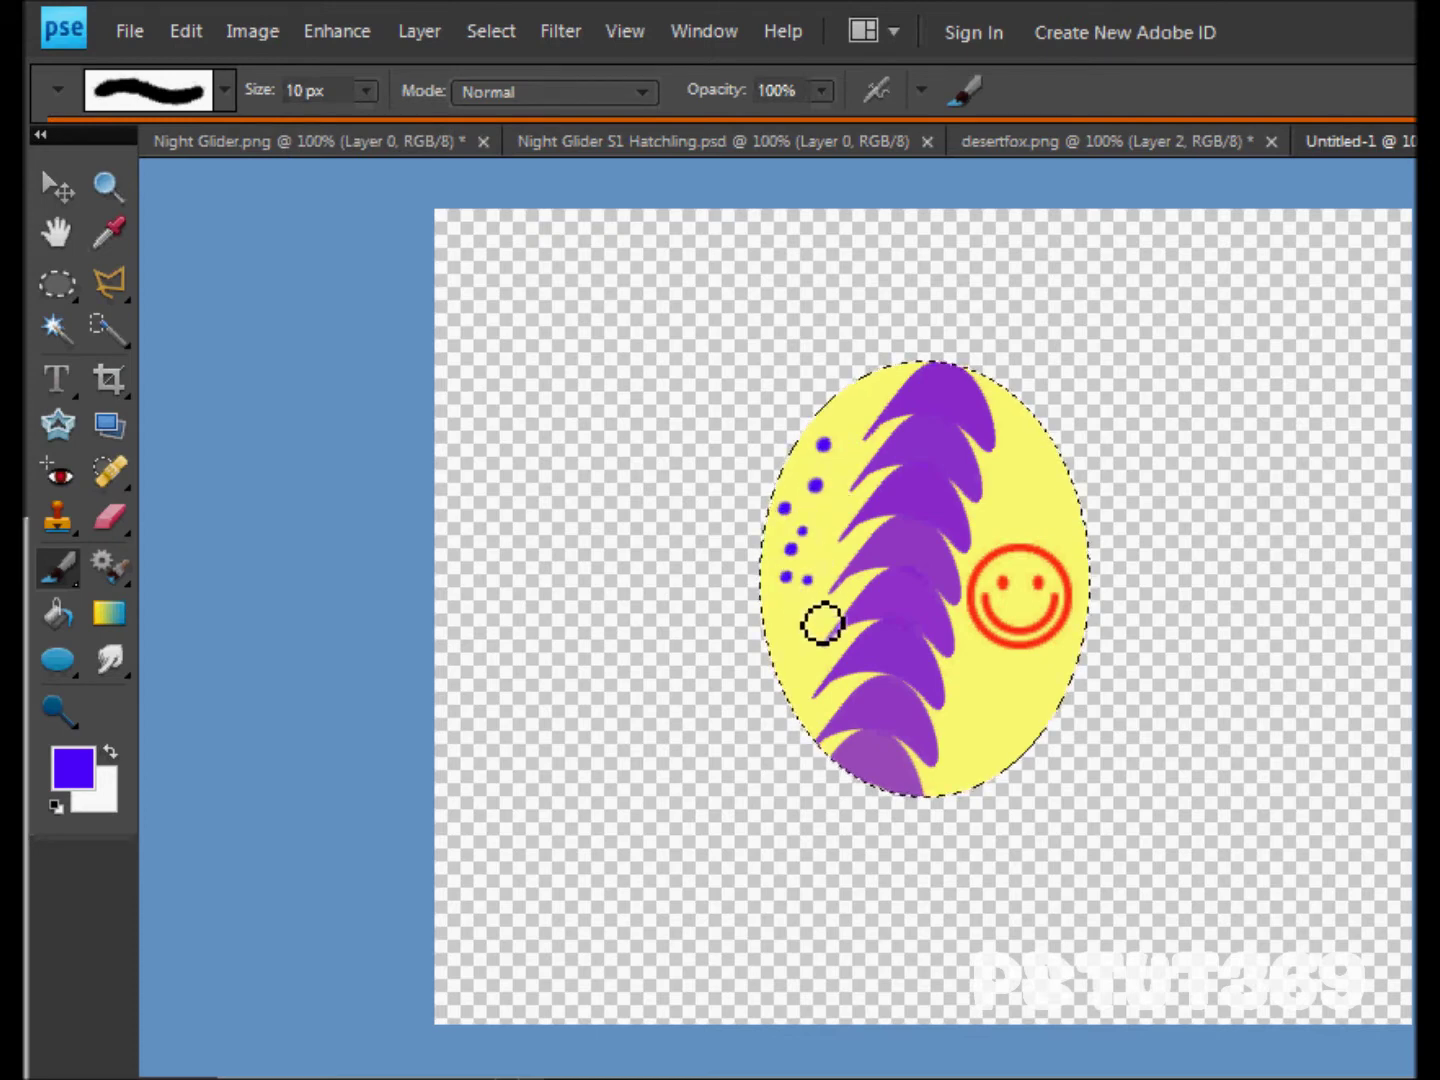
click(785, 640)
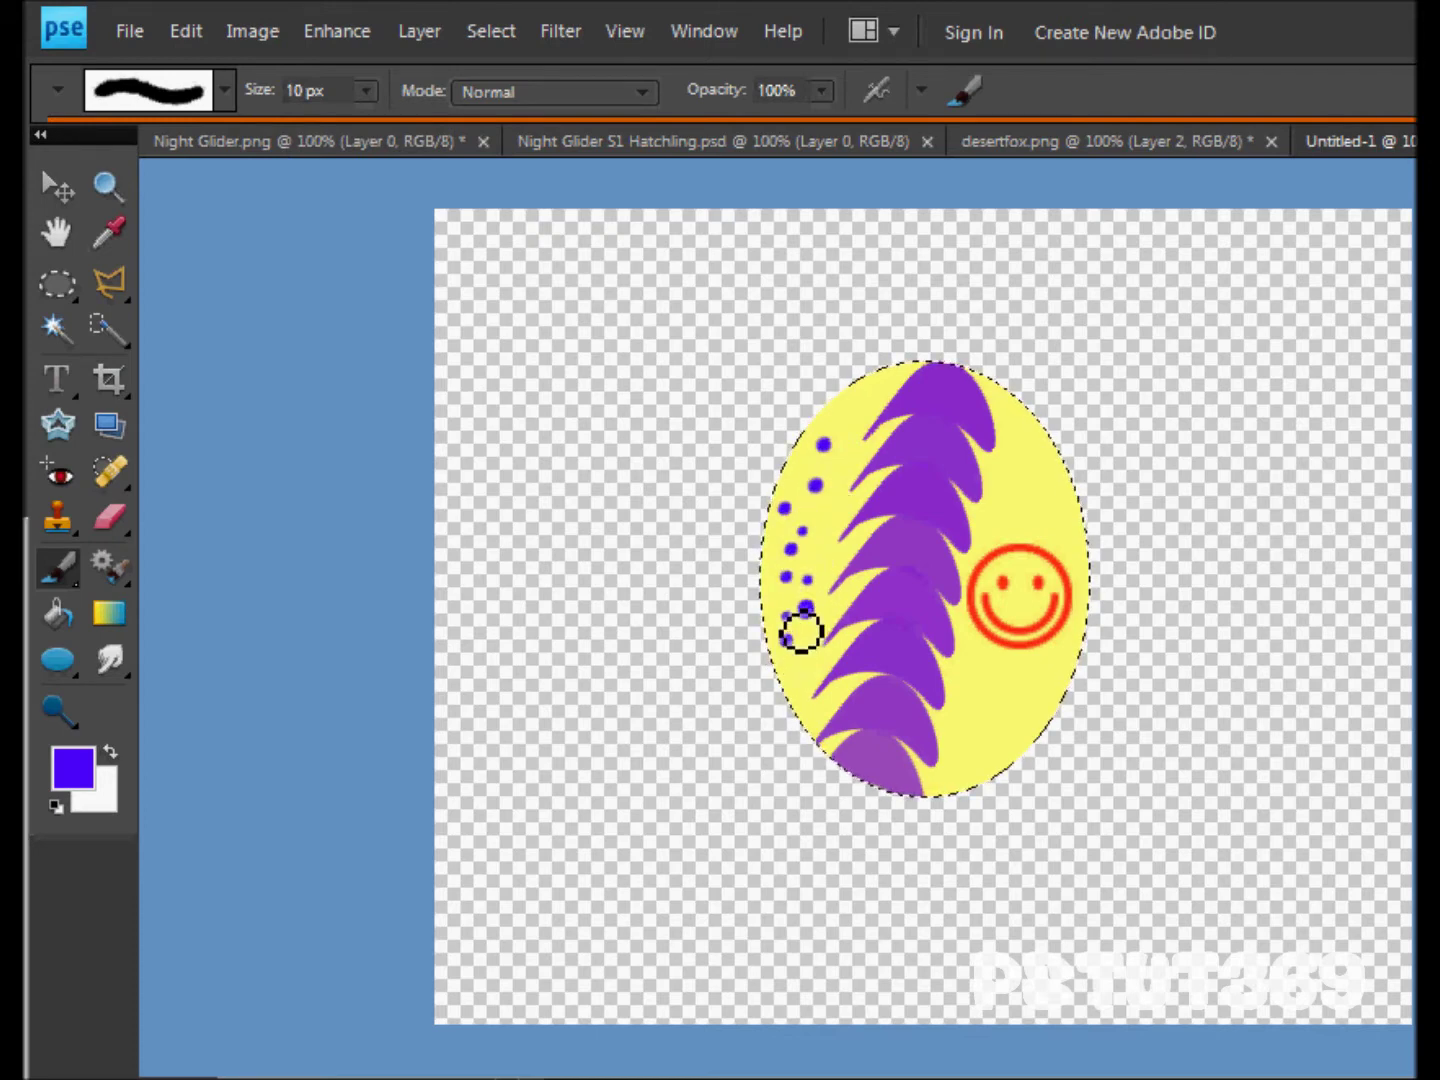
click(819, 543)
click(836, 483)
click(851, 440)
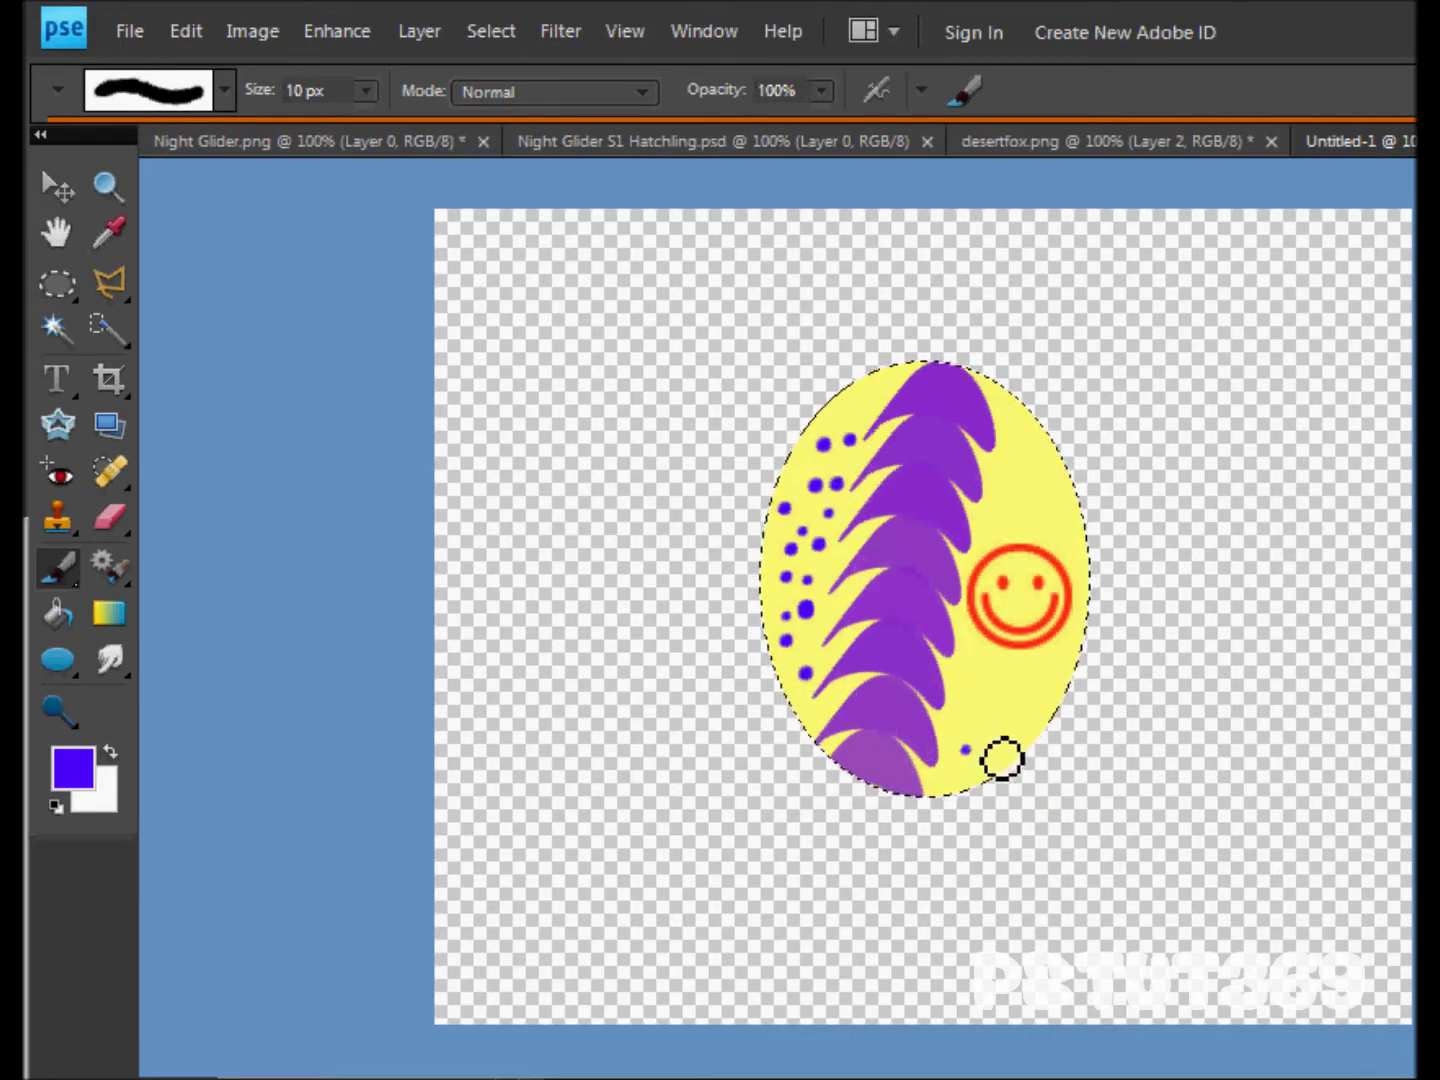
- Add a cluster of dots at the lower right and scatter more above the smiley
click(966, 711)
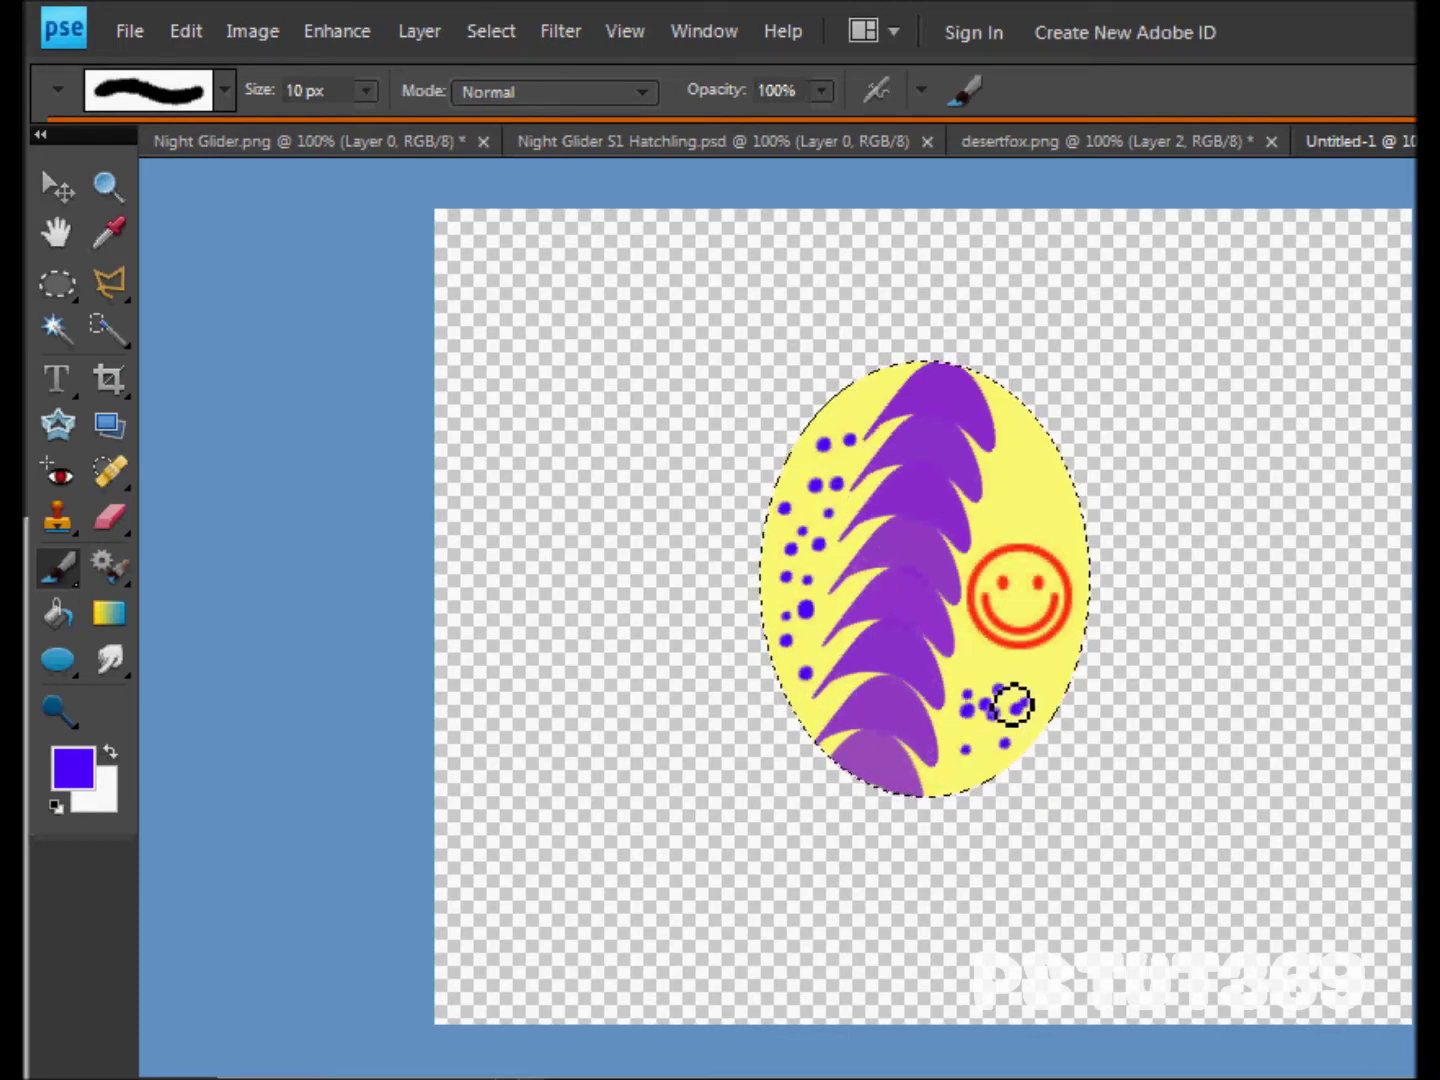
click(970, 679)
click(998, 688)
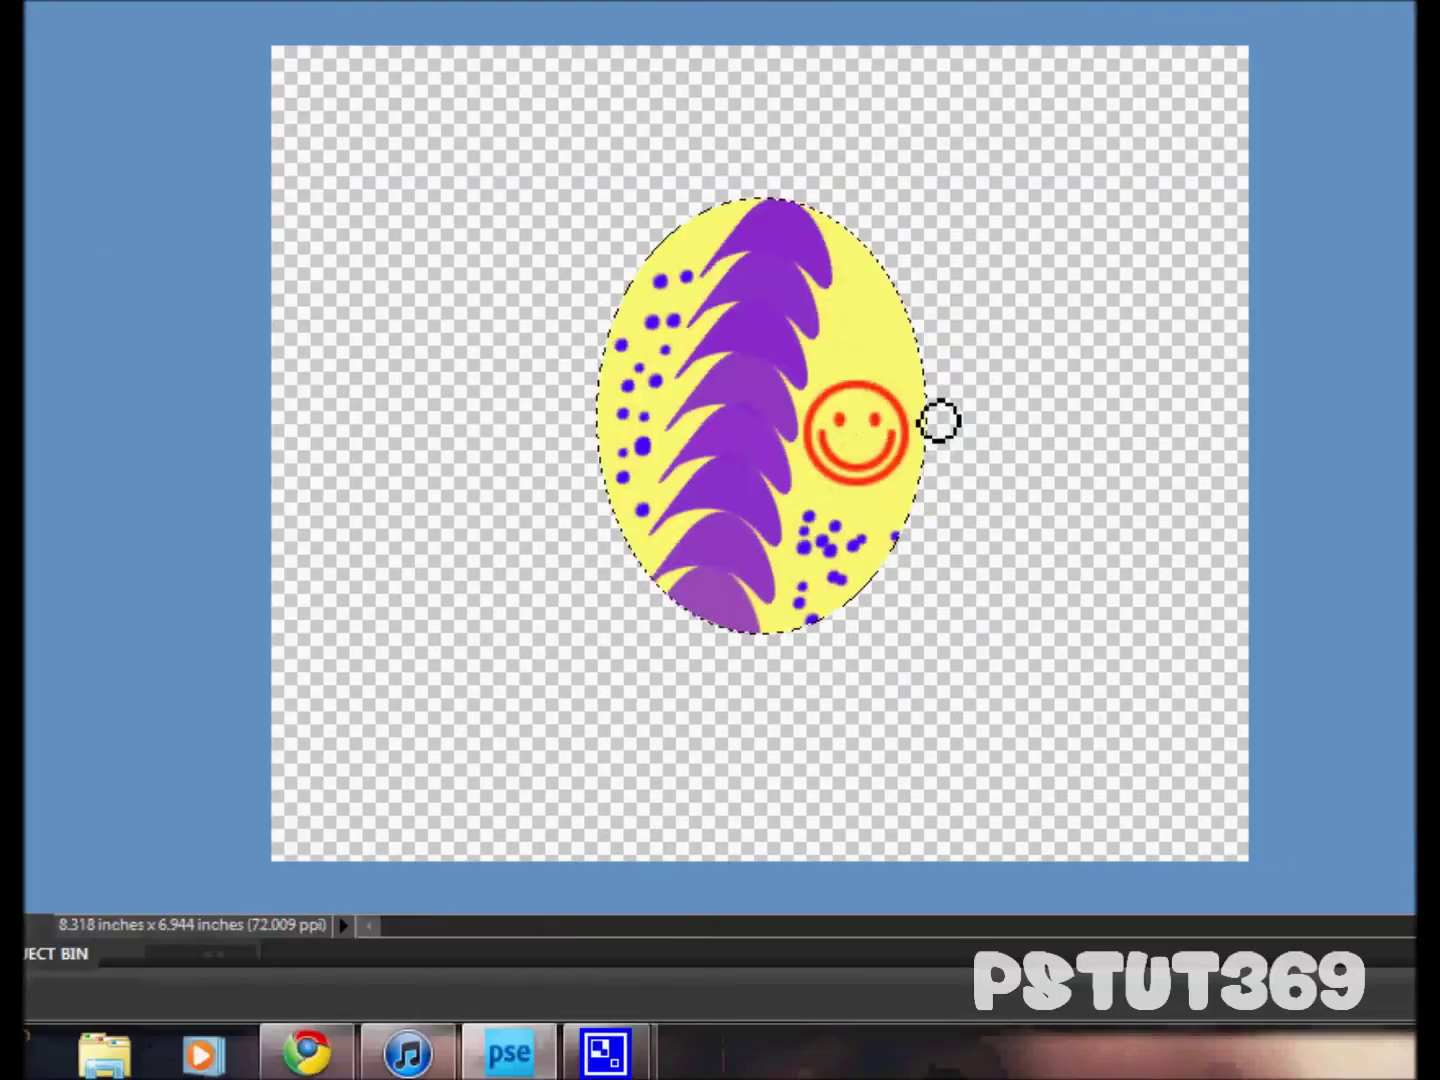
click(871, 377)
click(842, 326)
click(888, 332)
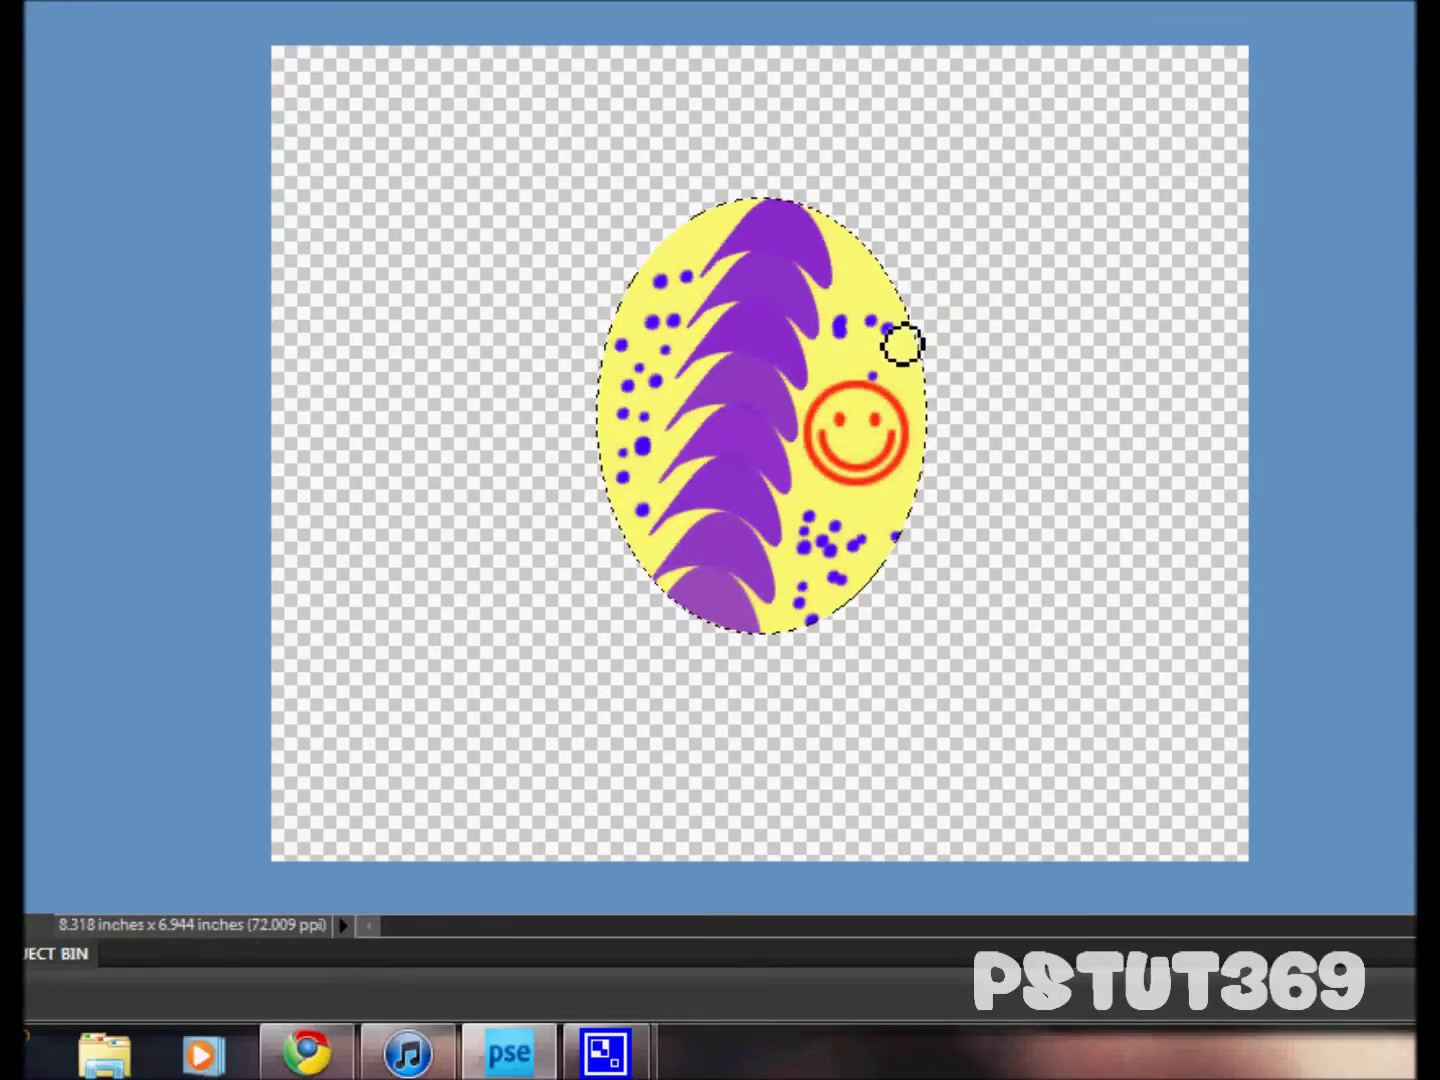
click(857, 301)
click(886, 341)
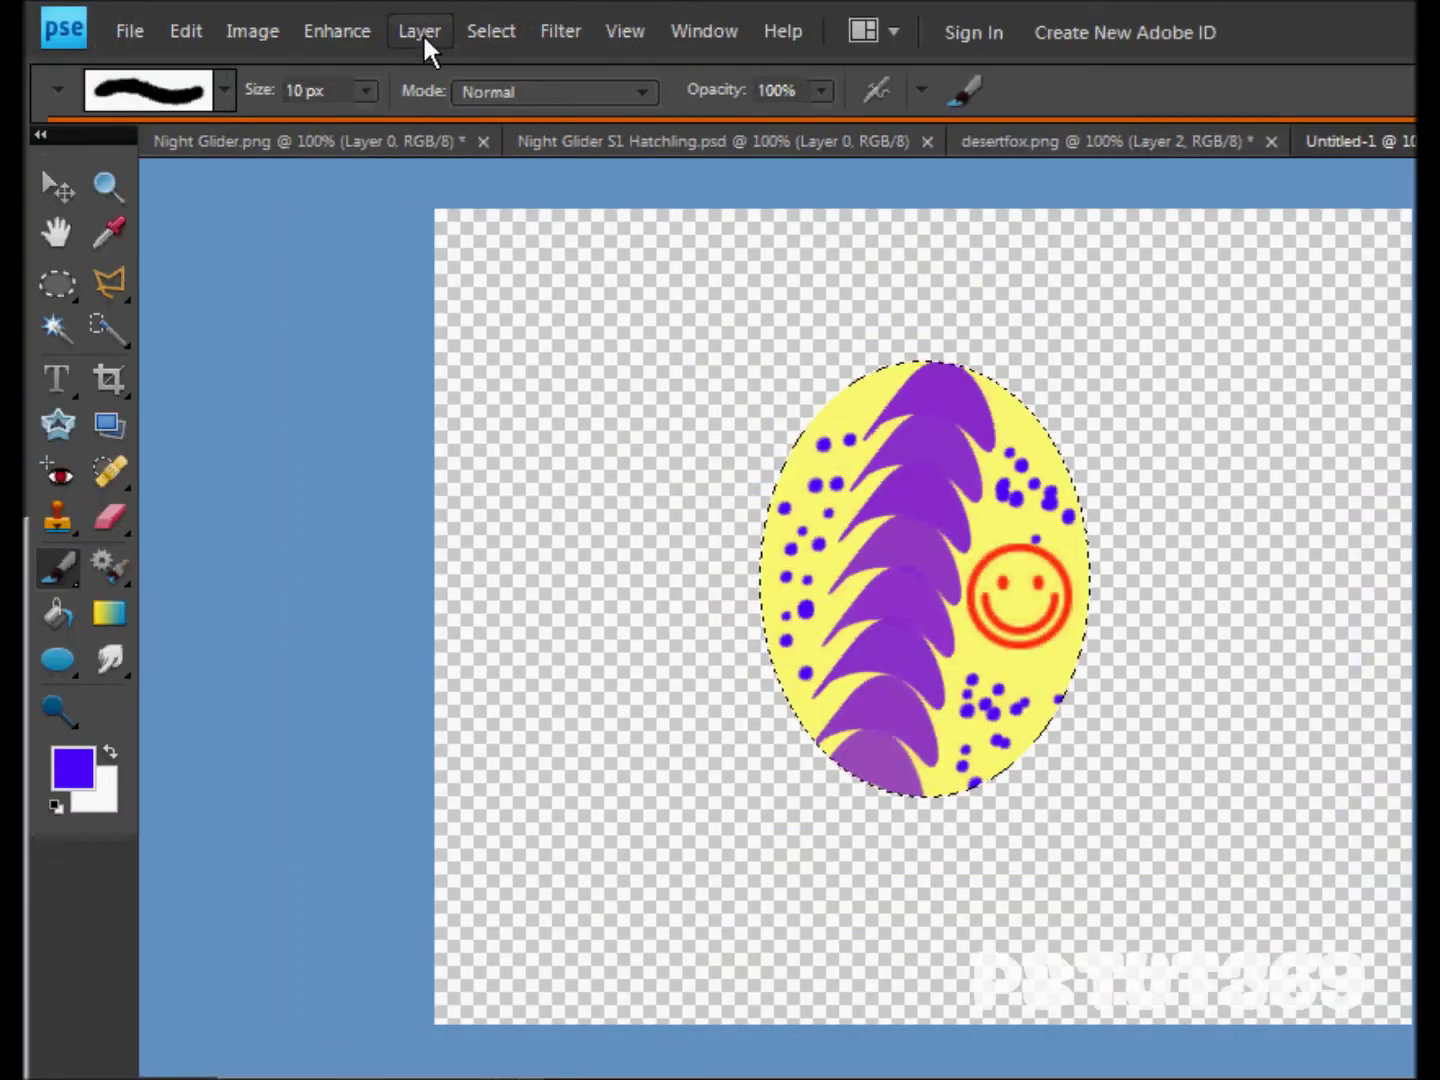
- Enable Bevel in the egg layer's Style Settings with an enlarged size
click(420, 32)
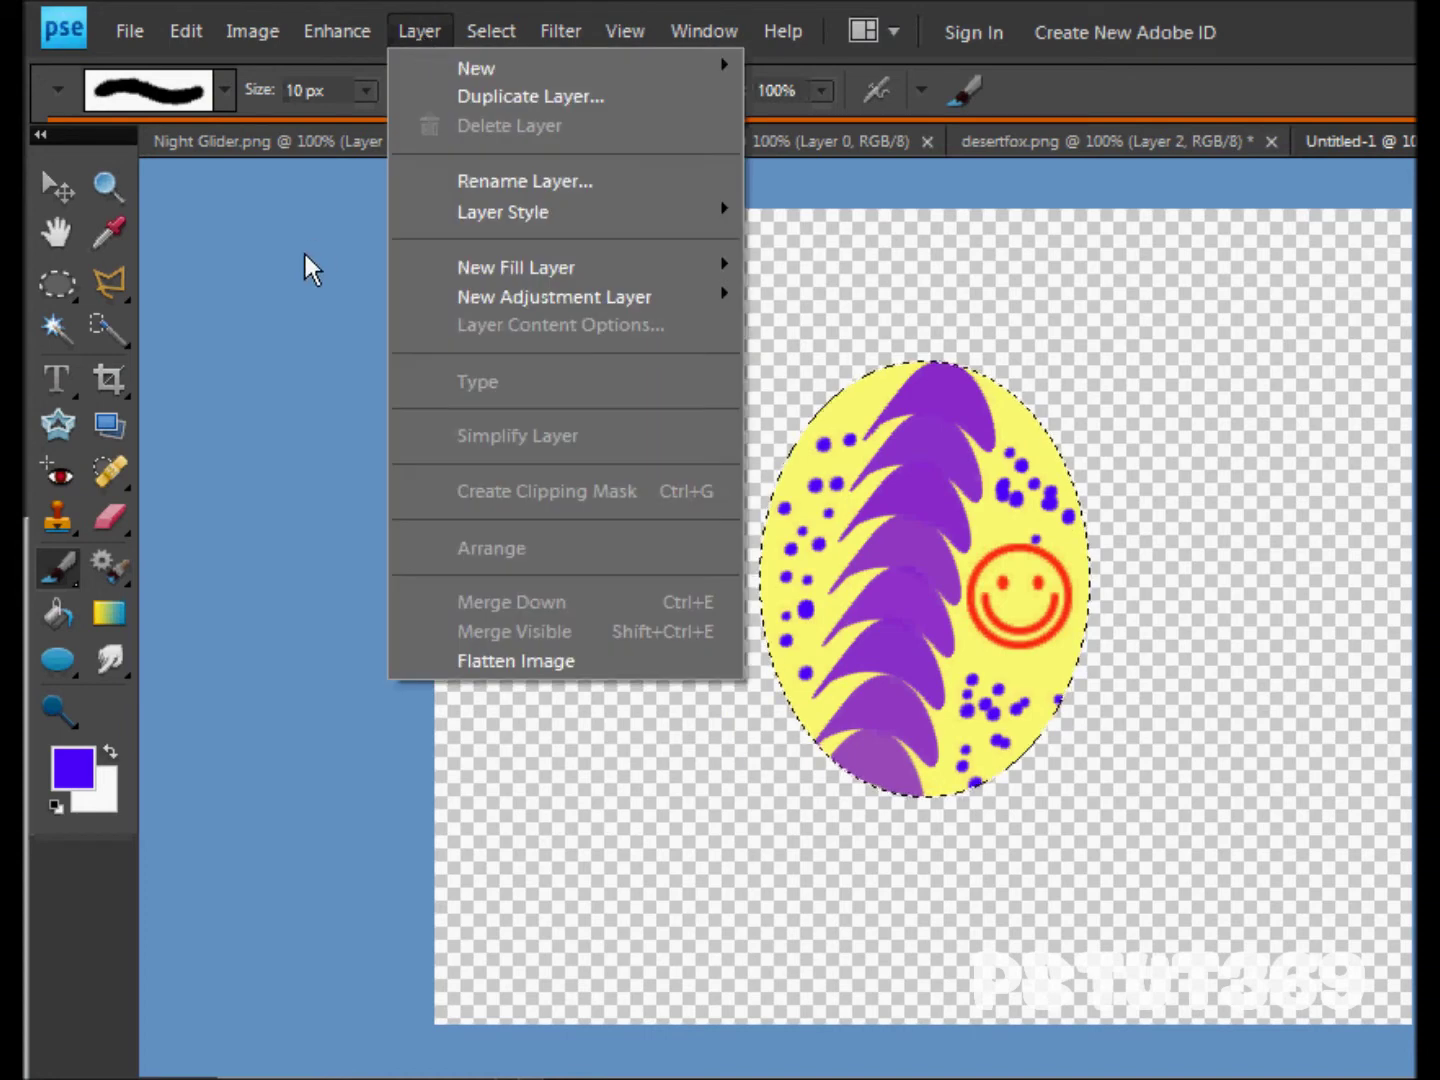
click(57, 283)
click(416, 34)
mouse_move(503, 211)
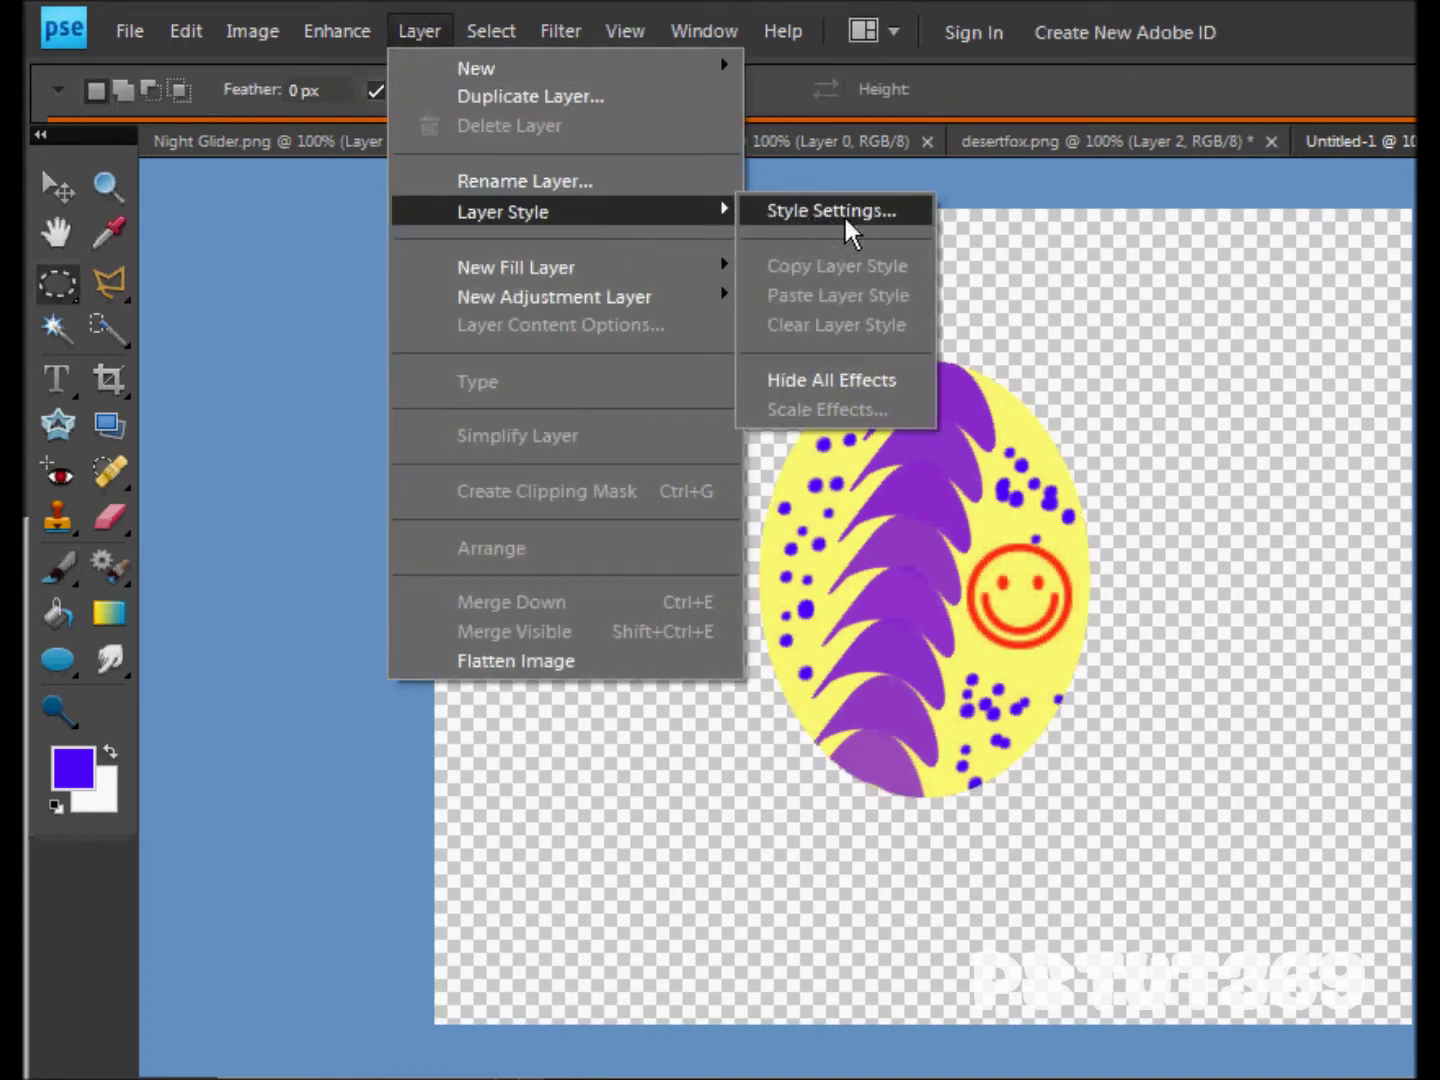
click(842, 214)
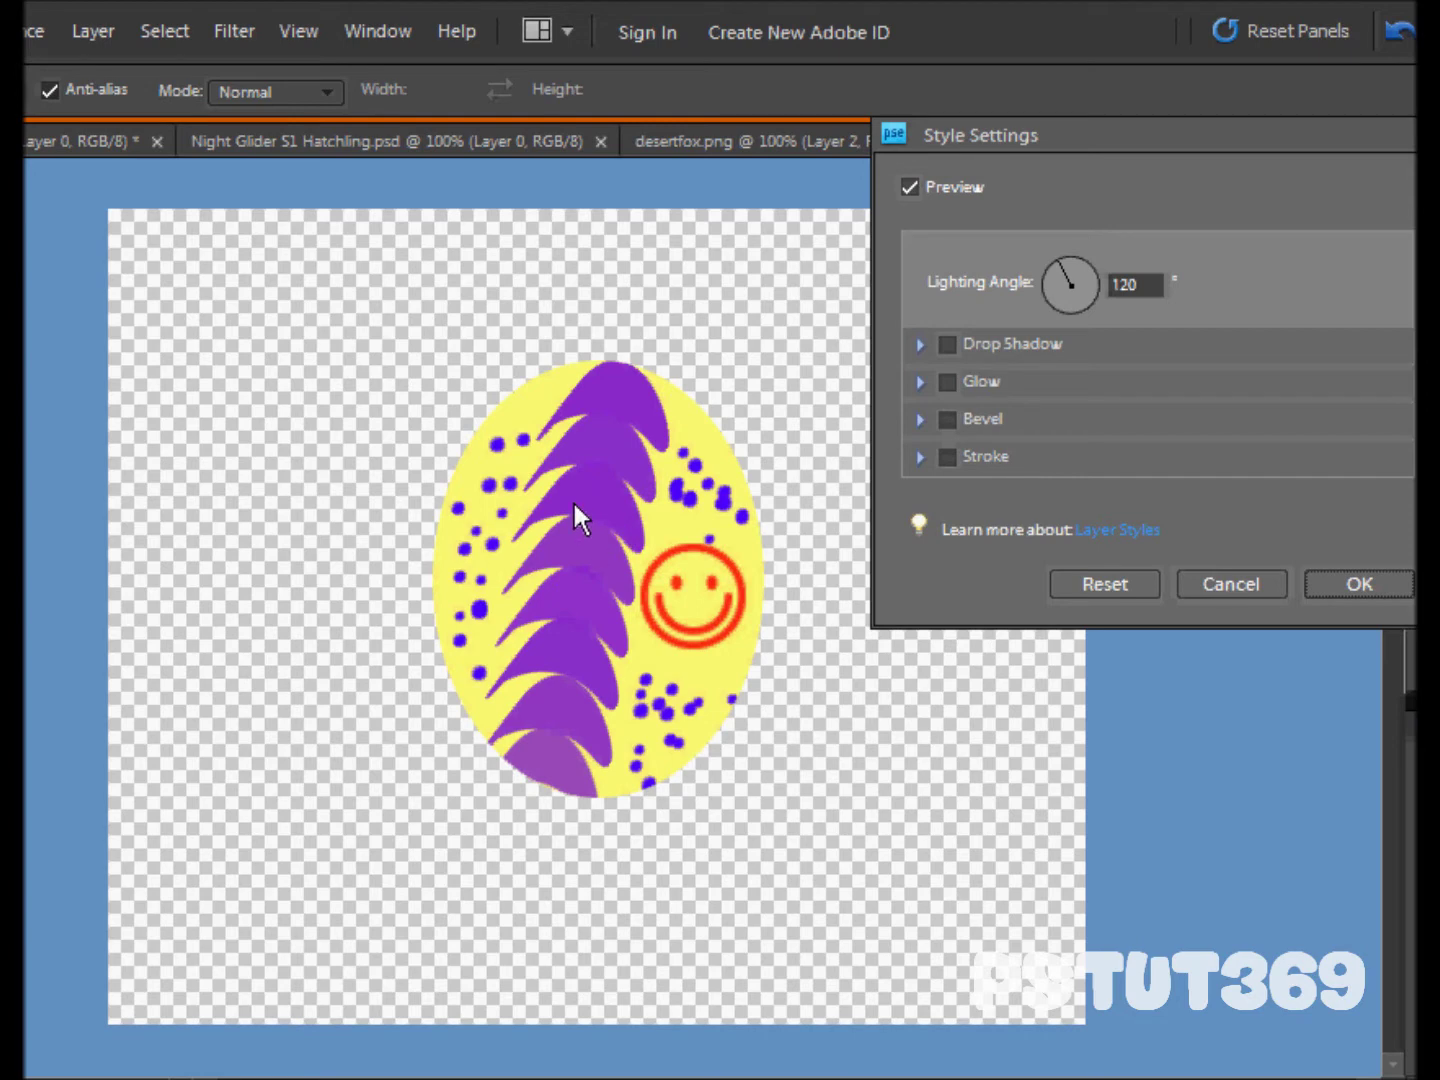
click(947, 416)
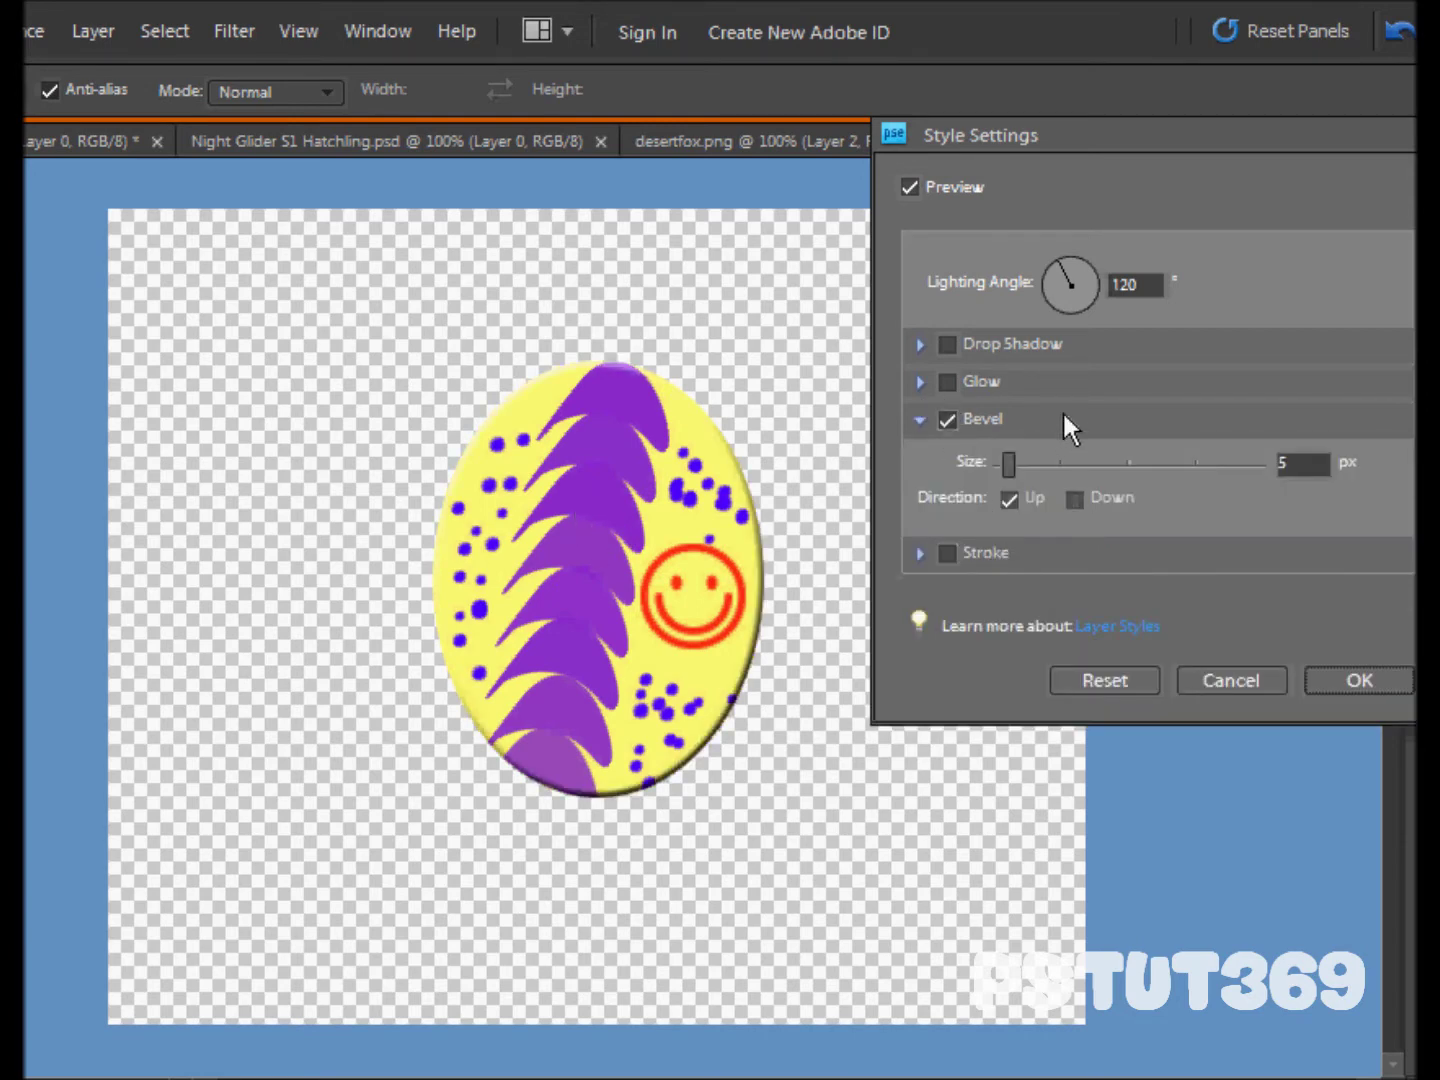
mouse_move(1011, 469)
mouse_down()
mouse_move(1055, 469)
mouse_move(837, 468)
mouse_move(902, 464)
mouse_move(914, 471)
mouse_move(859, 469)
mouse_move(918, 478)
mouse_move(892, 480)
mouse_up()
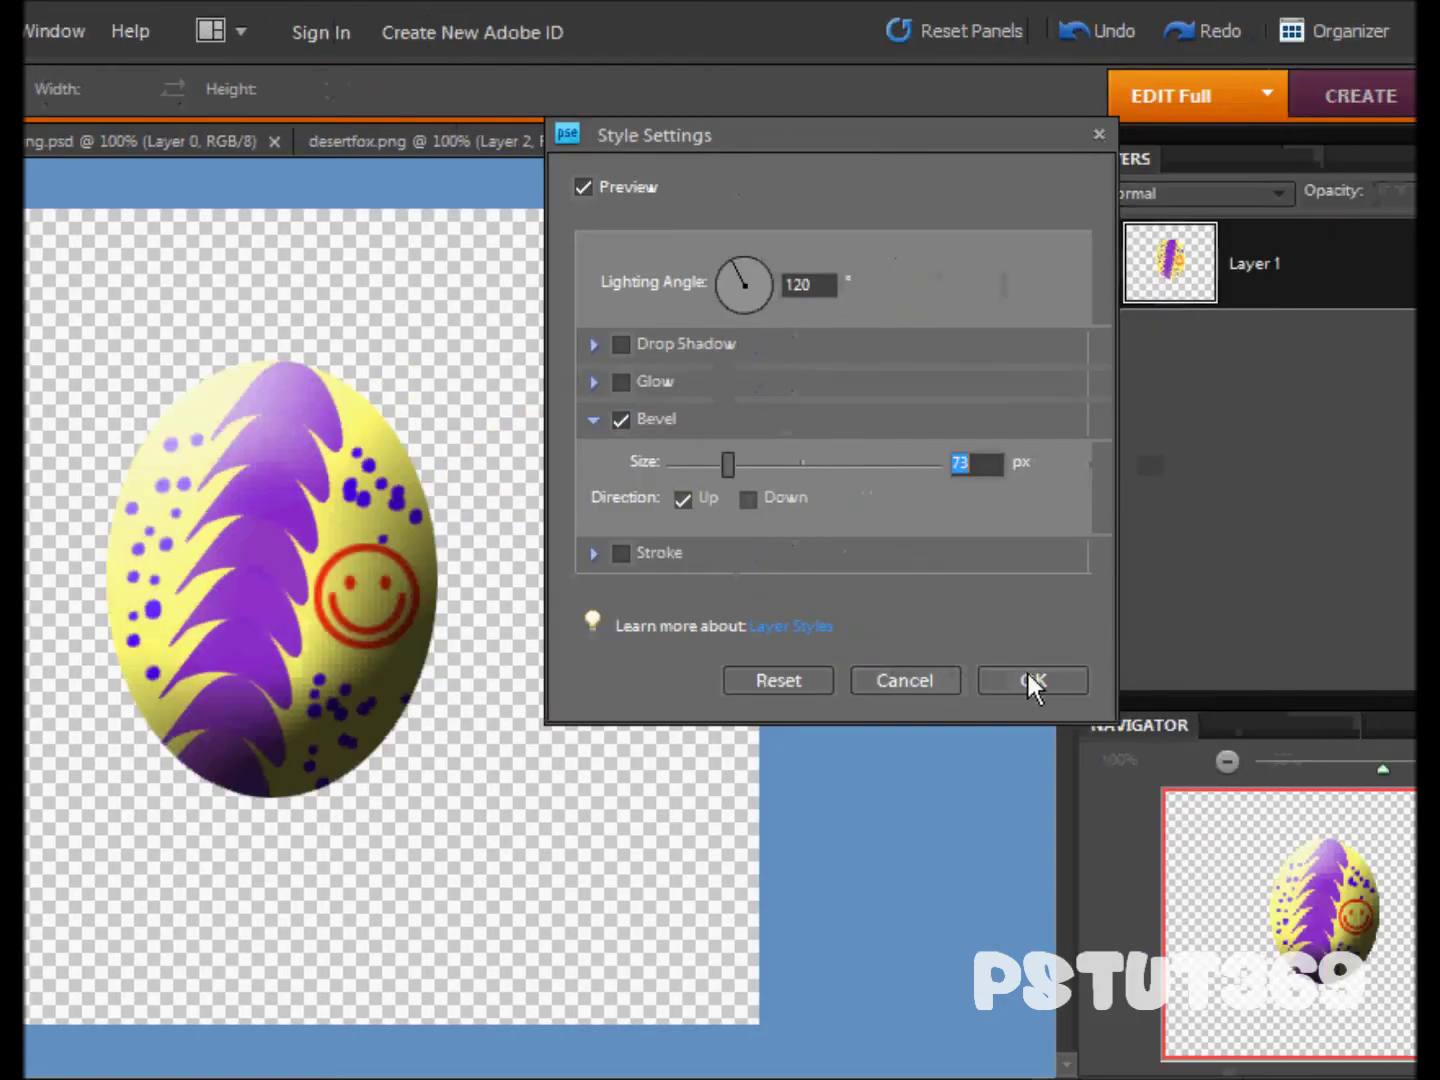
click(1196, 680)
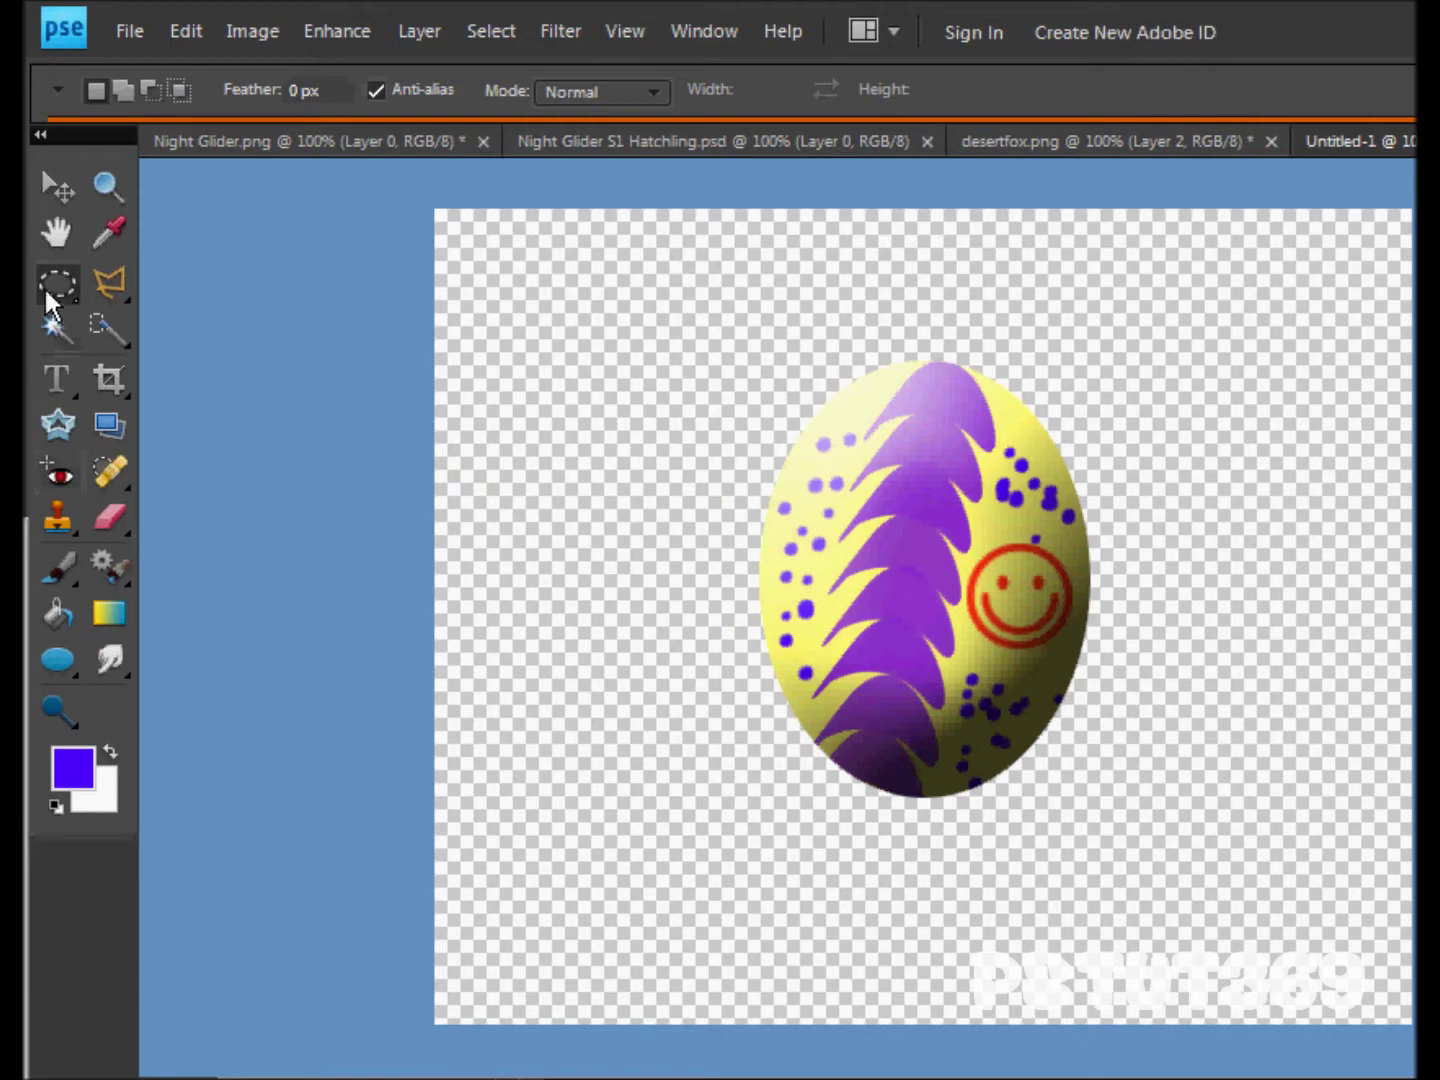
- Choose the Ellipse Tool with black as the foreground colour
click(58, 664)
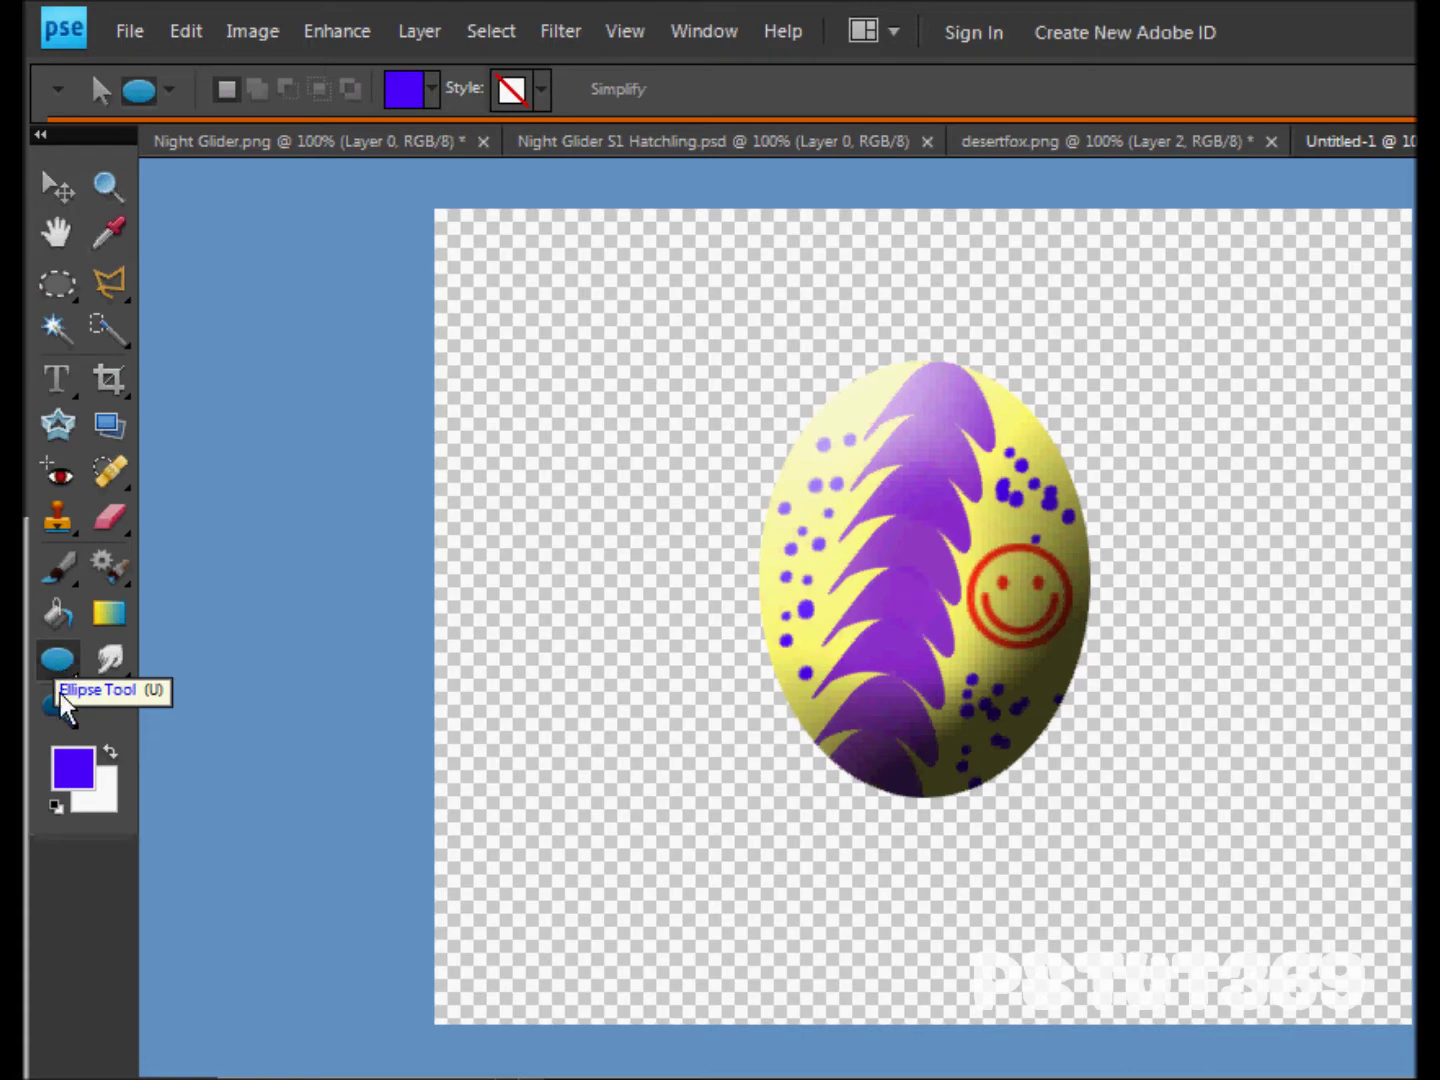
click(79, 776)
drag(740, 498, 936, 651)
drag(752, 653, 748, 653)
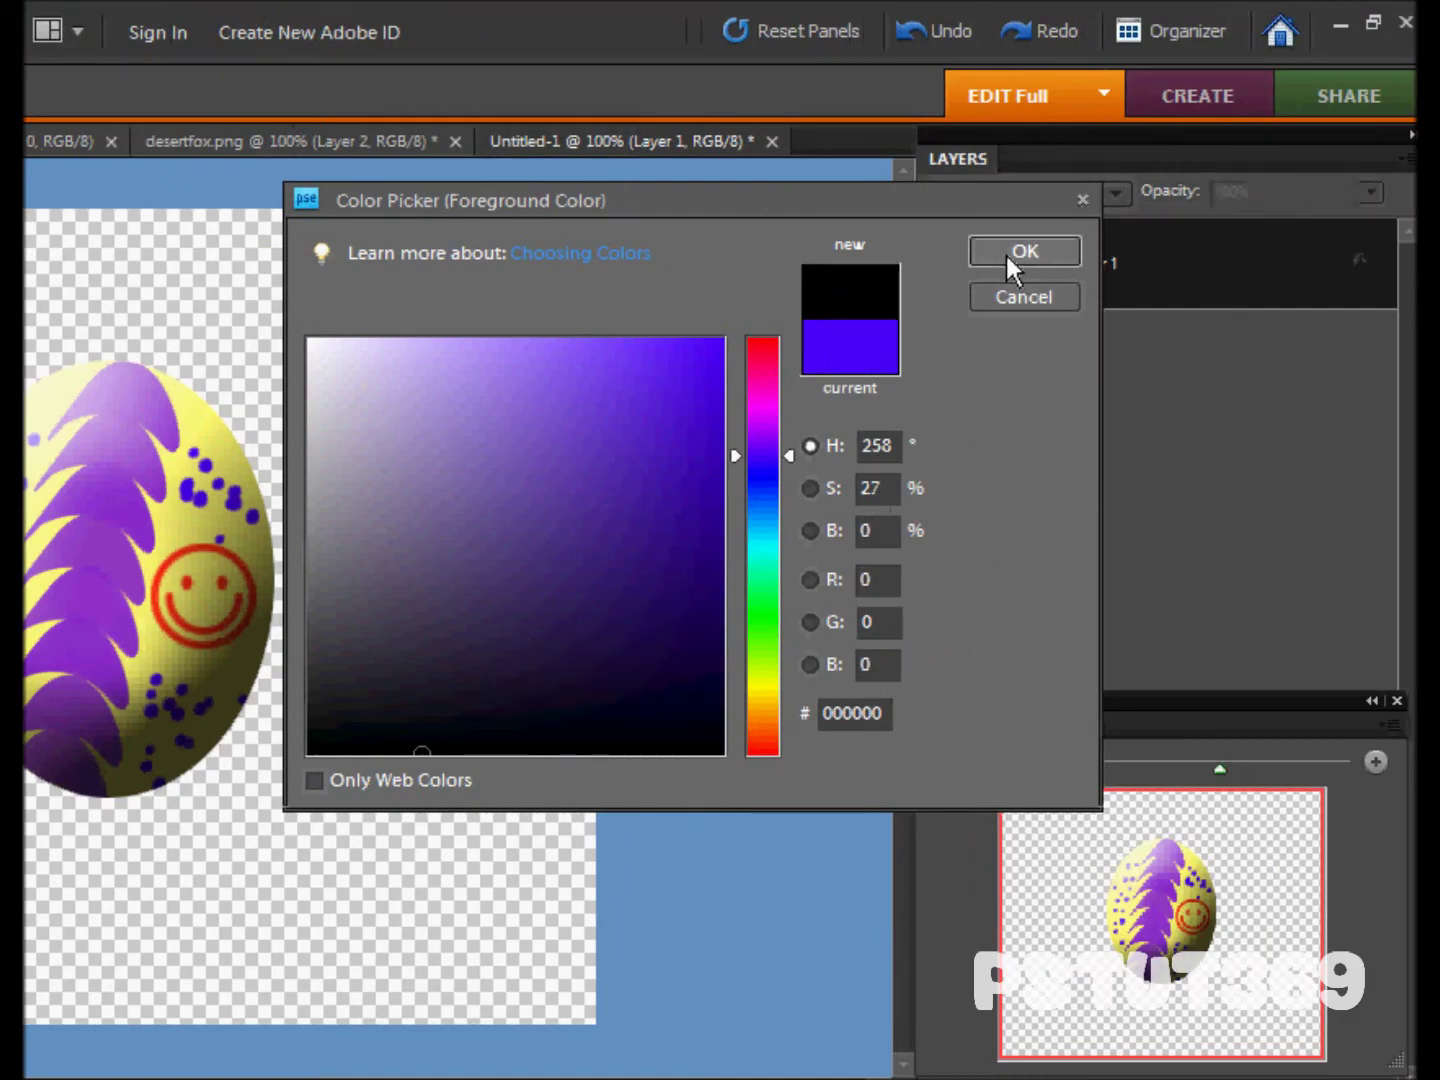
click(1006, 256)
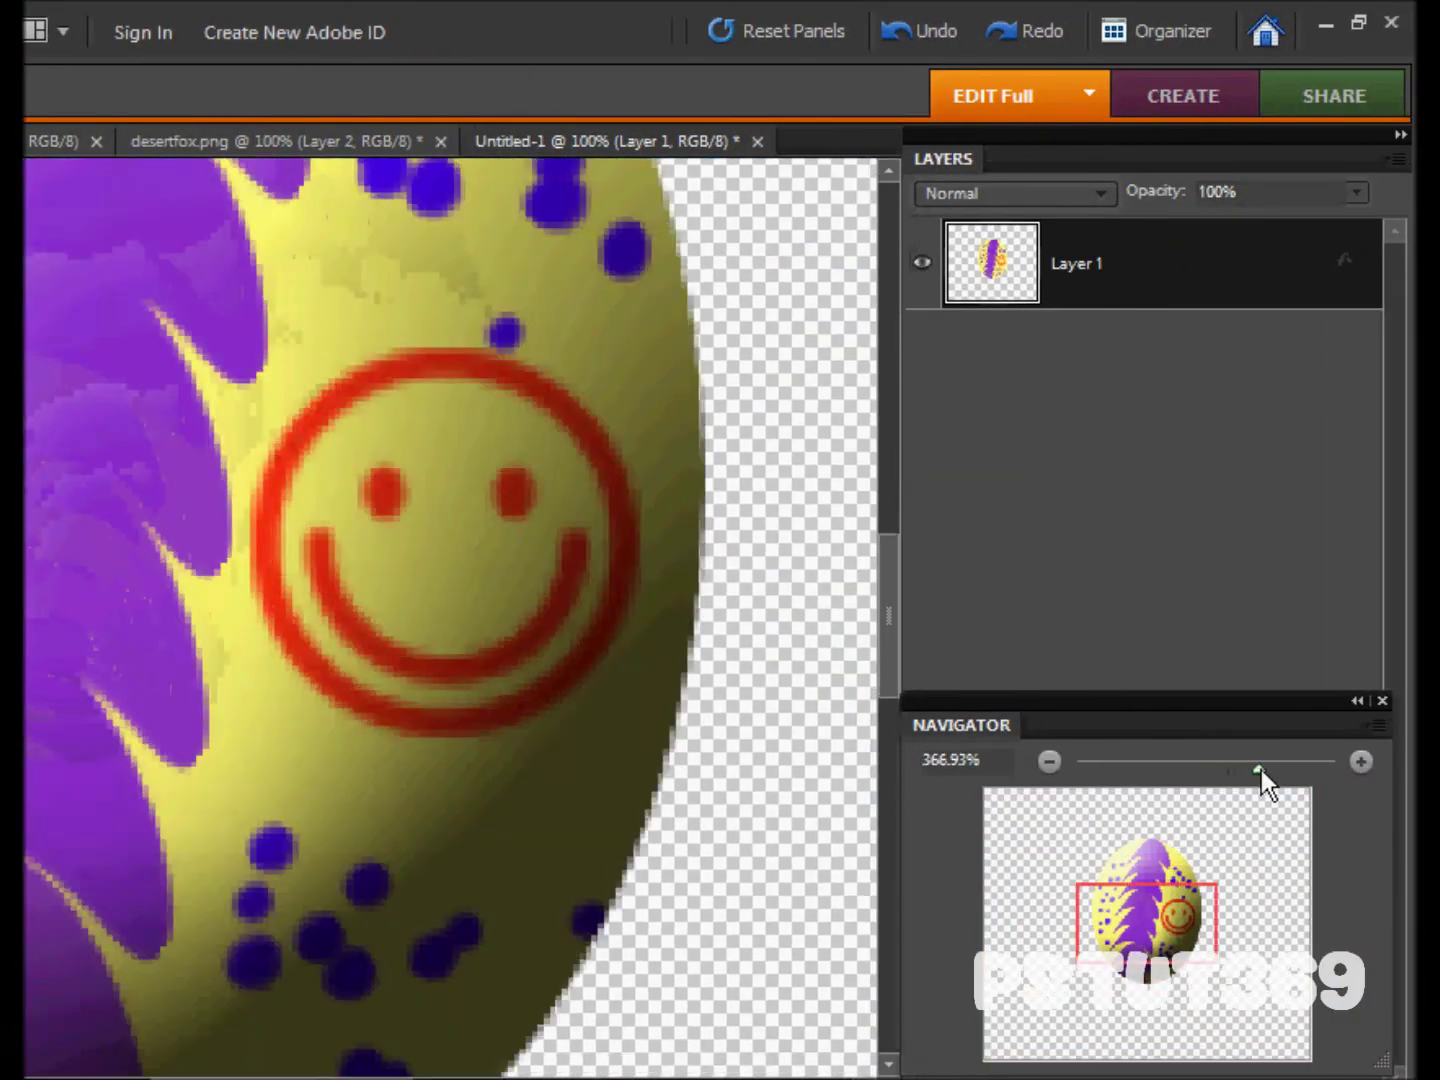
- Draw a flat black ellipse just below the egg
drag(1206, 769, 1264, 773)
drag(1173, 765, 1184, 798)
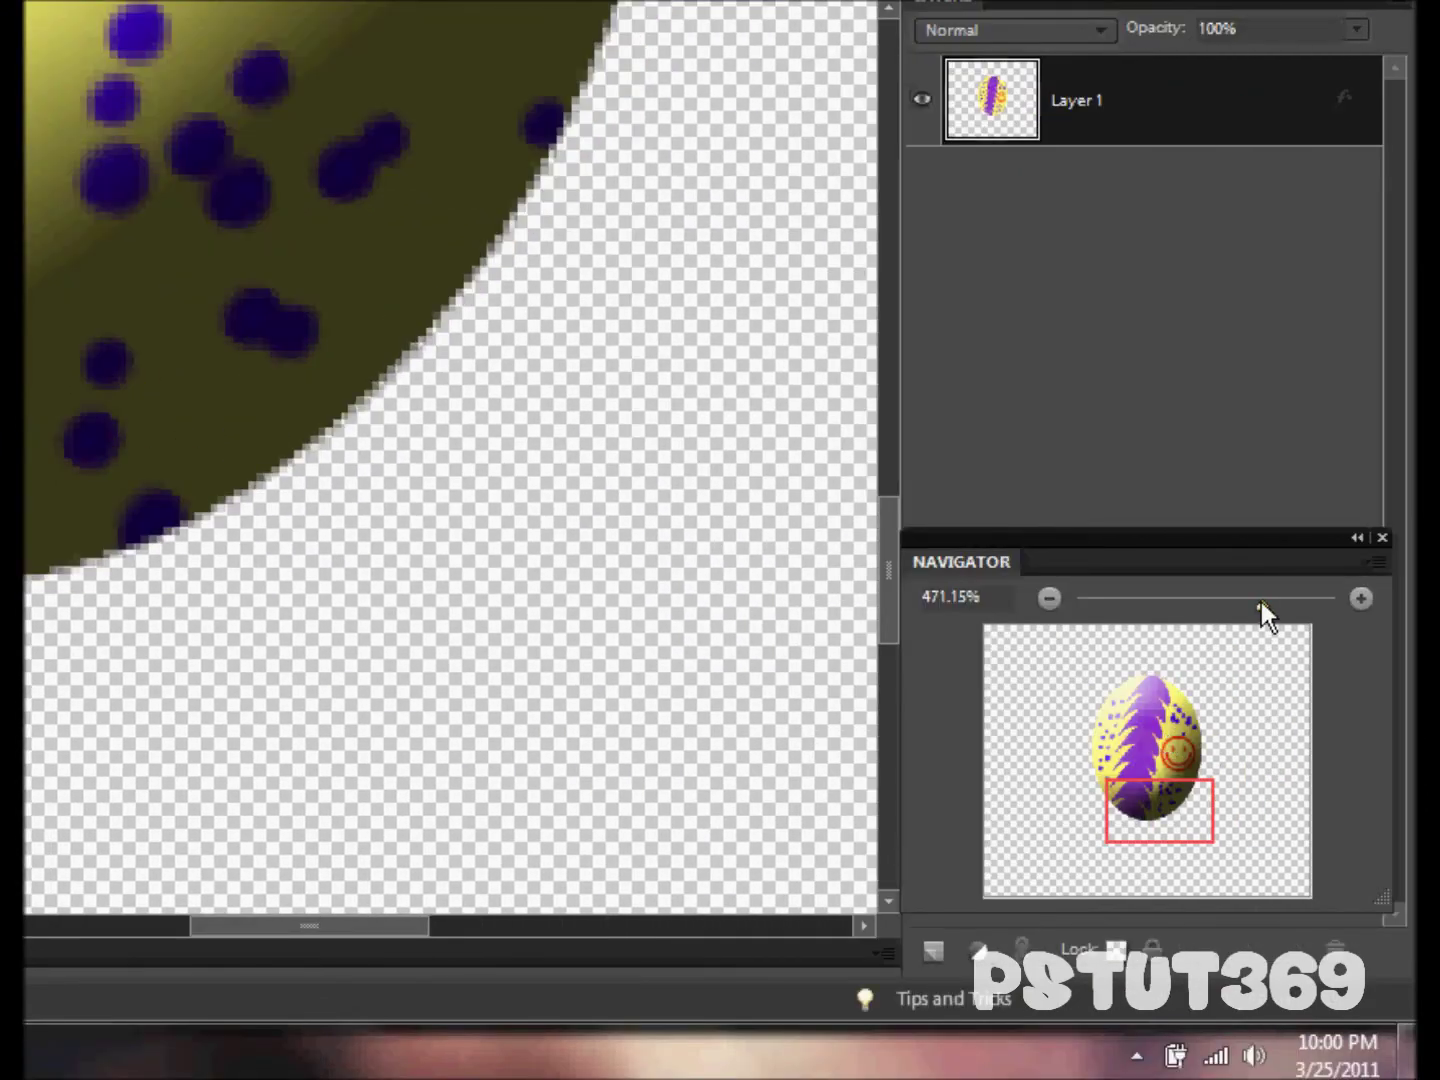
drag(1262, 602, 1230, 602)
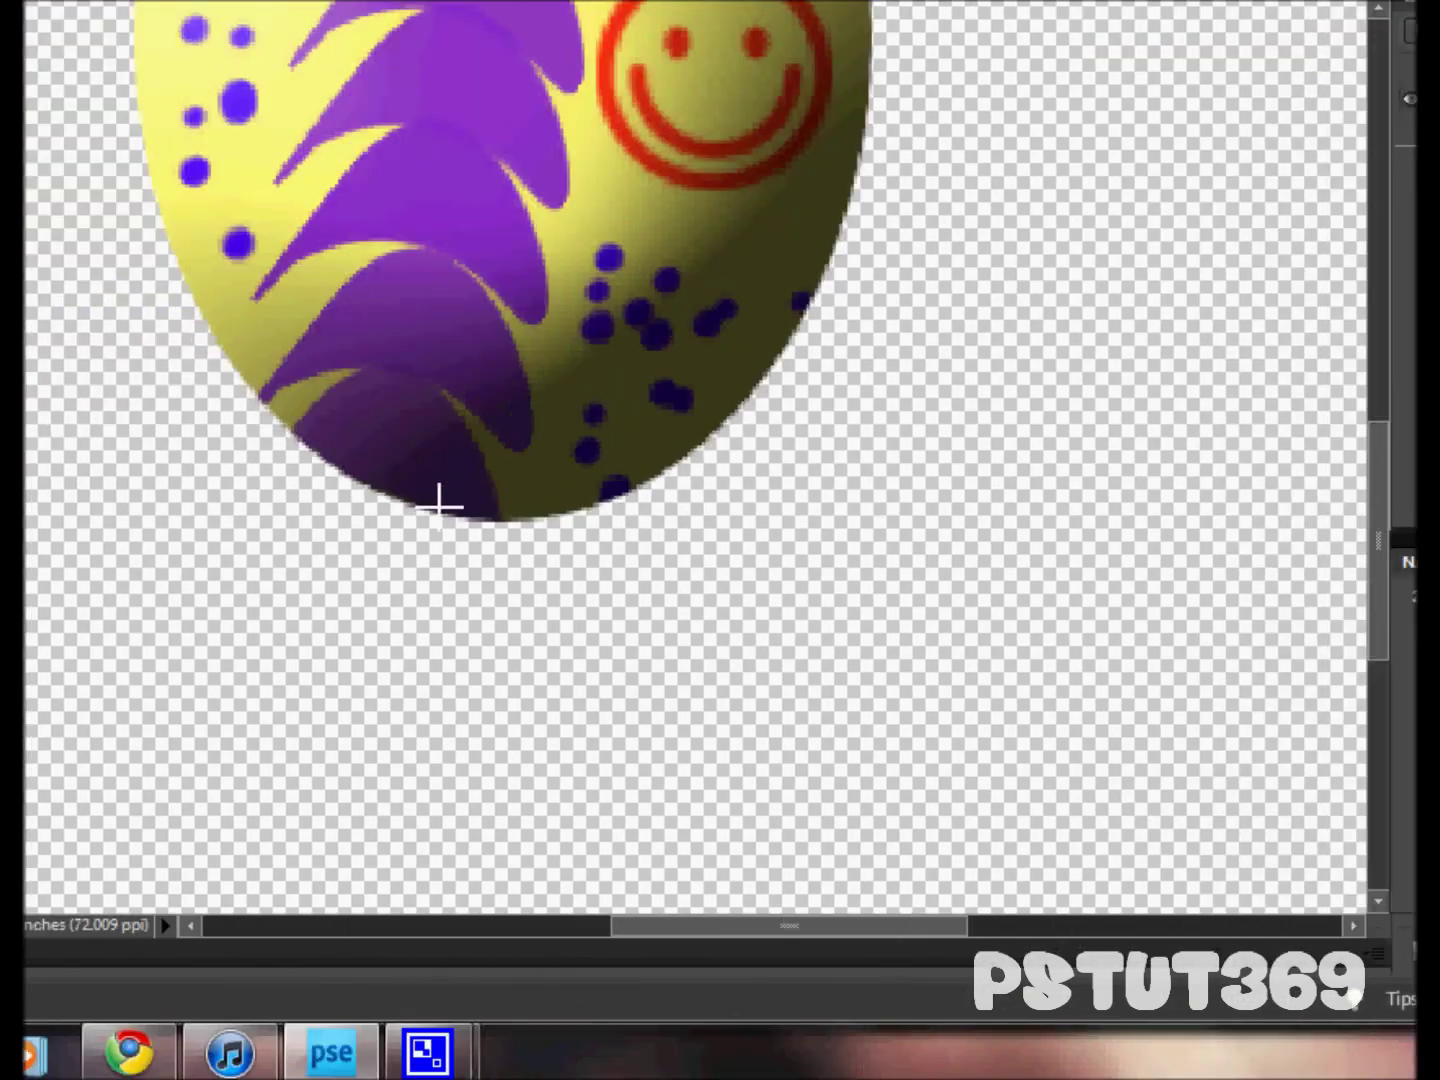
mouse_move(405, 486)
mouse_down()
mouse_move(771, 594)
mouse_move(812, 585)
mouse_up()
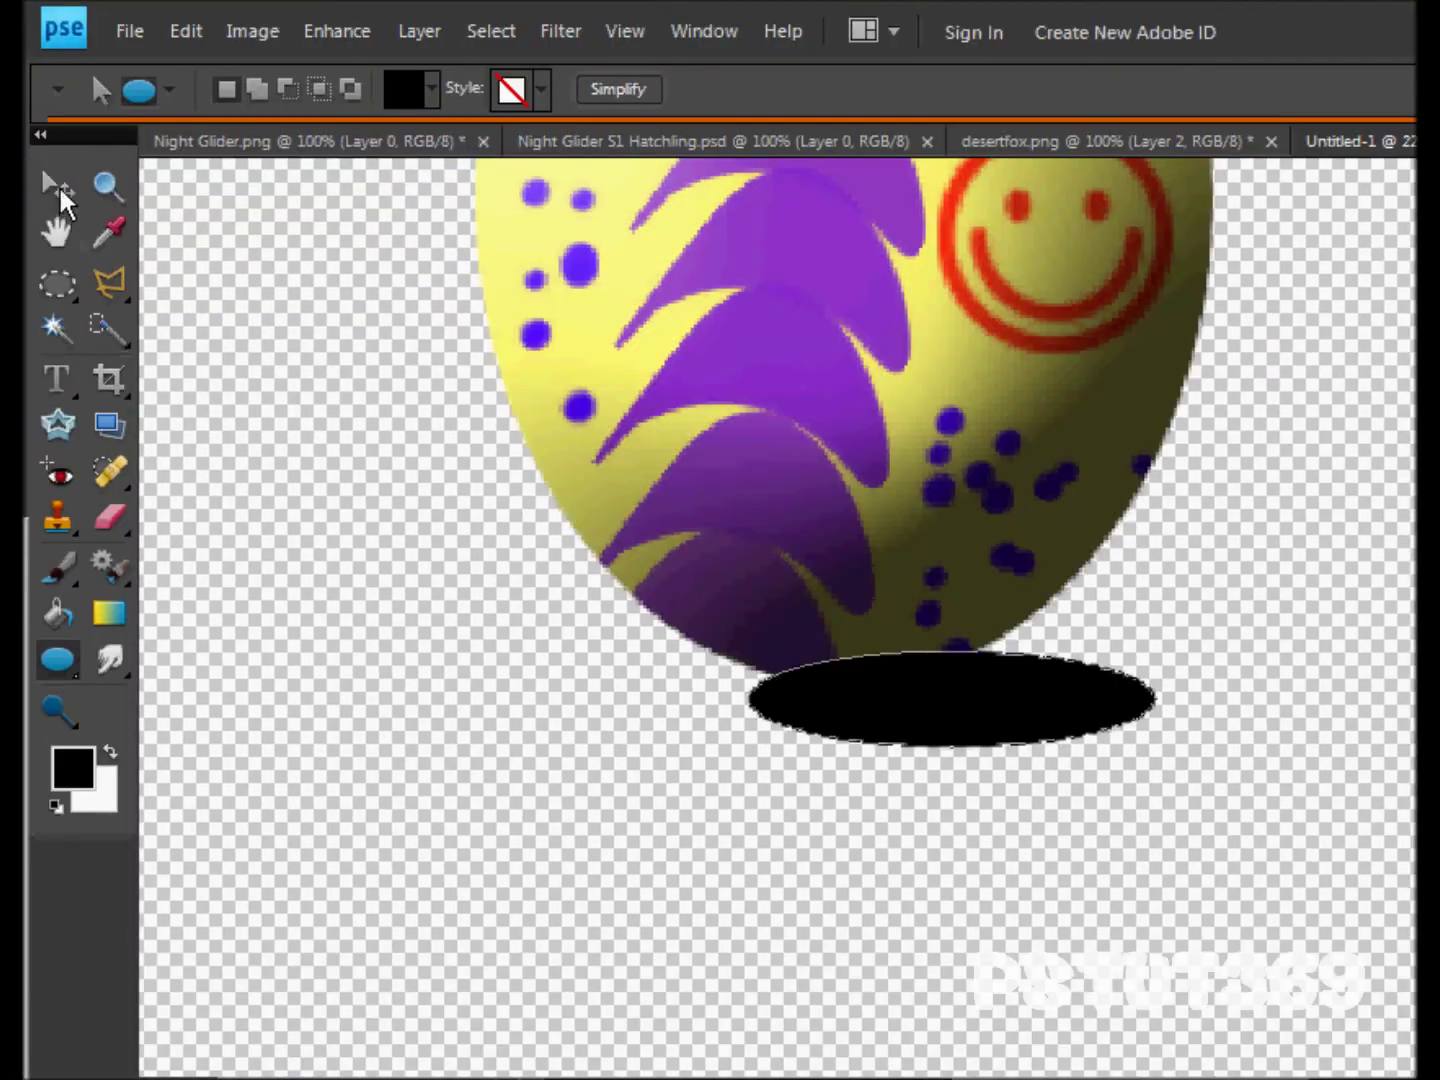
- Nudge the ellipse under the egg, move Shape 1 below Layer 1, and simplify it
click(59, 184)
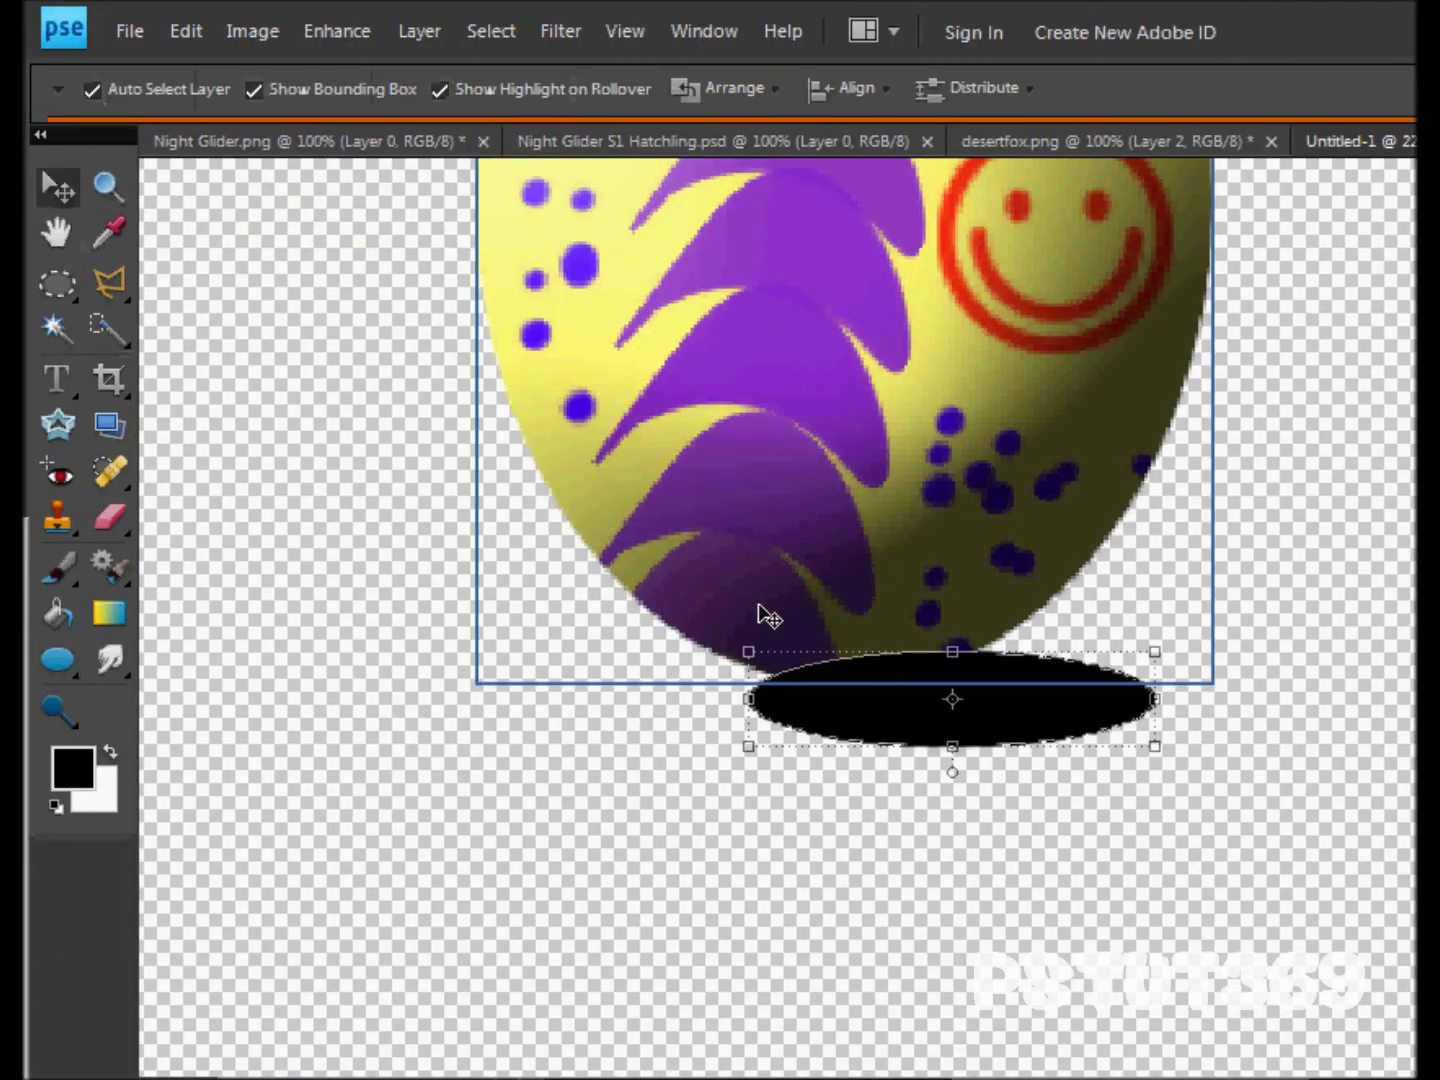
mouse_move(952, 707)
mouse_down()
mouse_move(900, 715)
mouse_move(897, 697)
mouse_up()
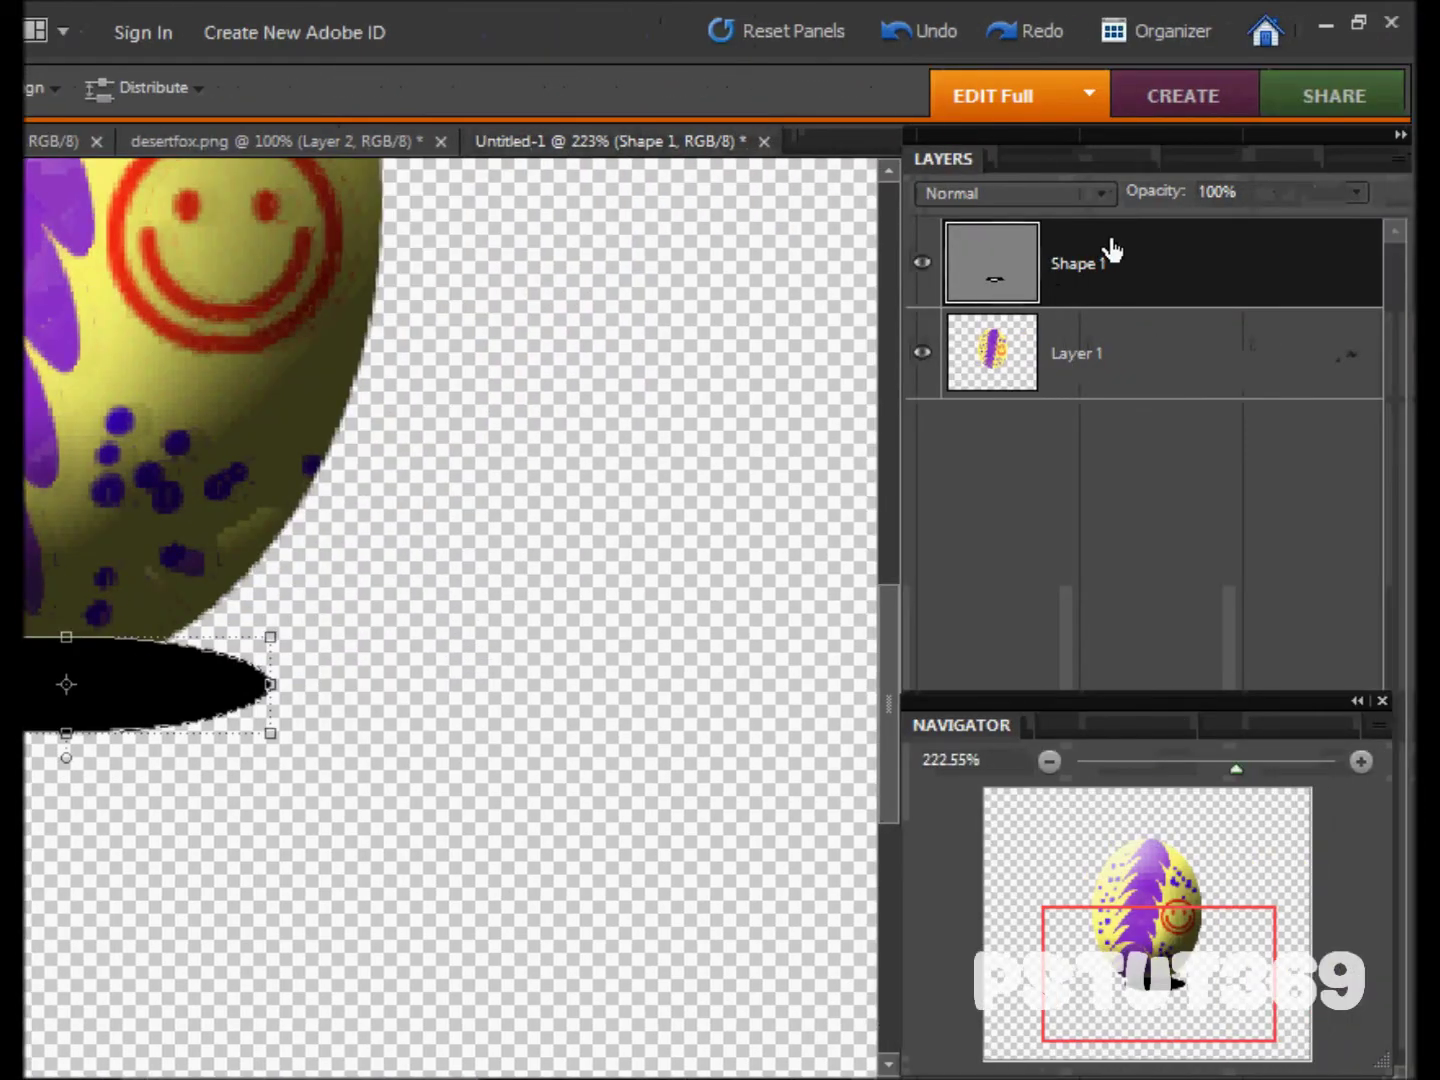
drag(1109, 251, 1113, 420)
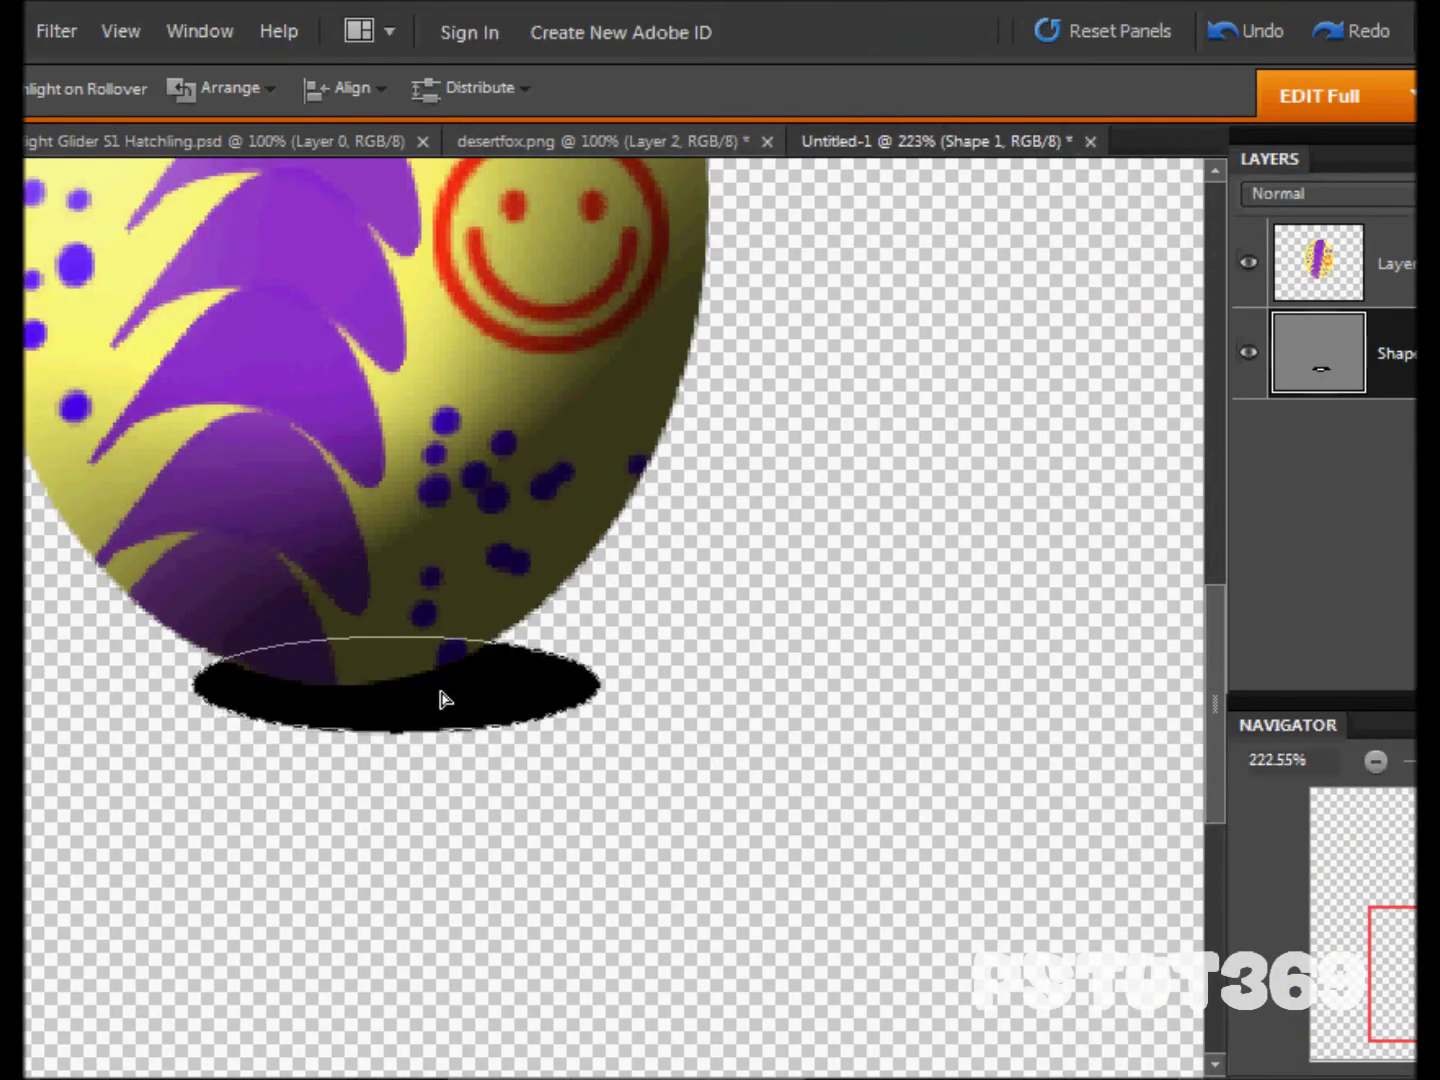
key(v)
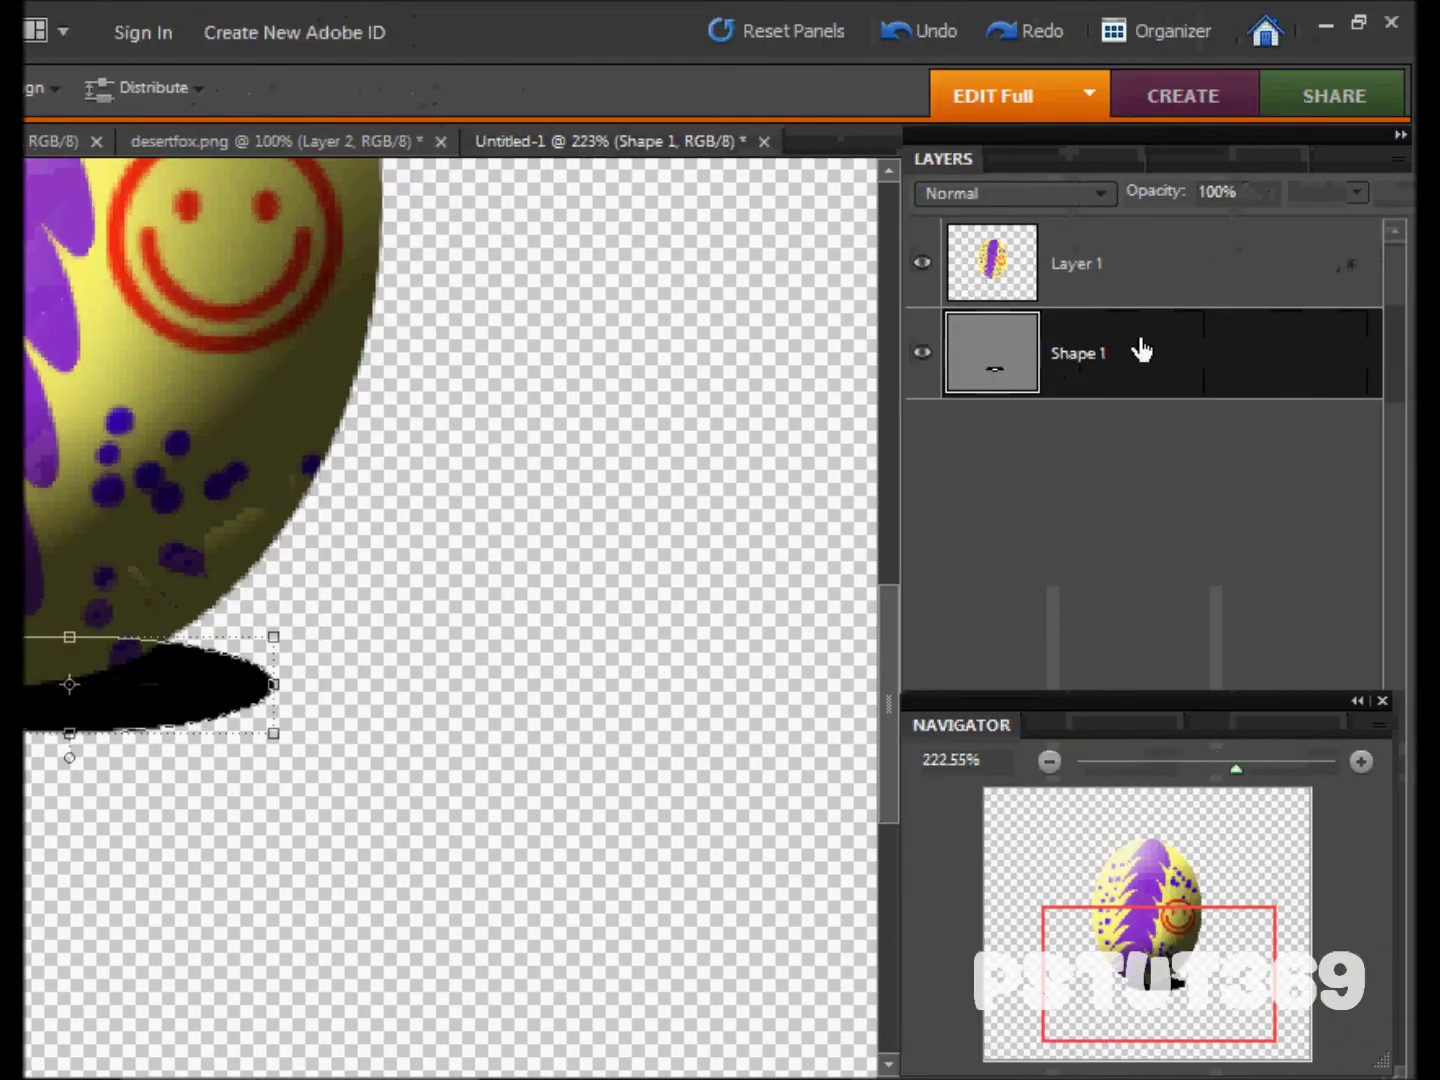
right_click(1139, 351)
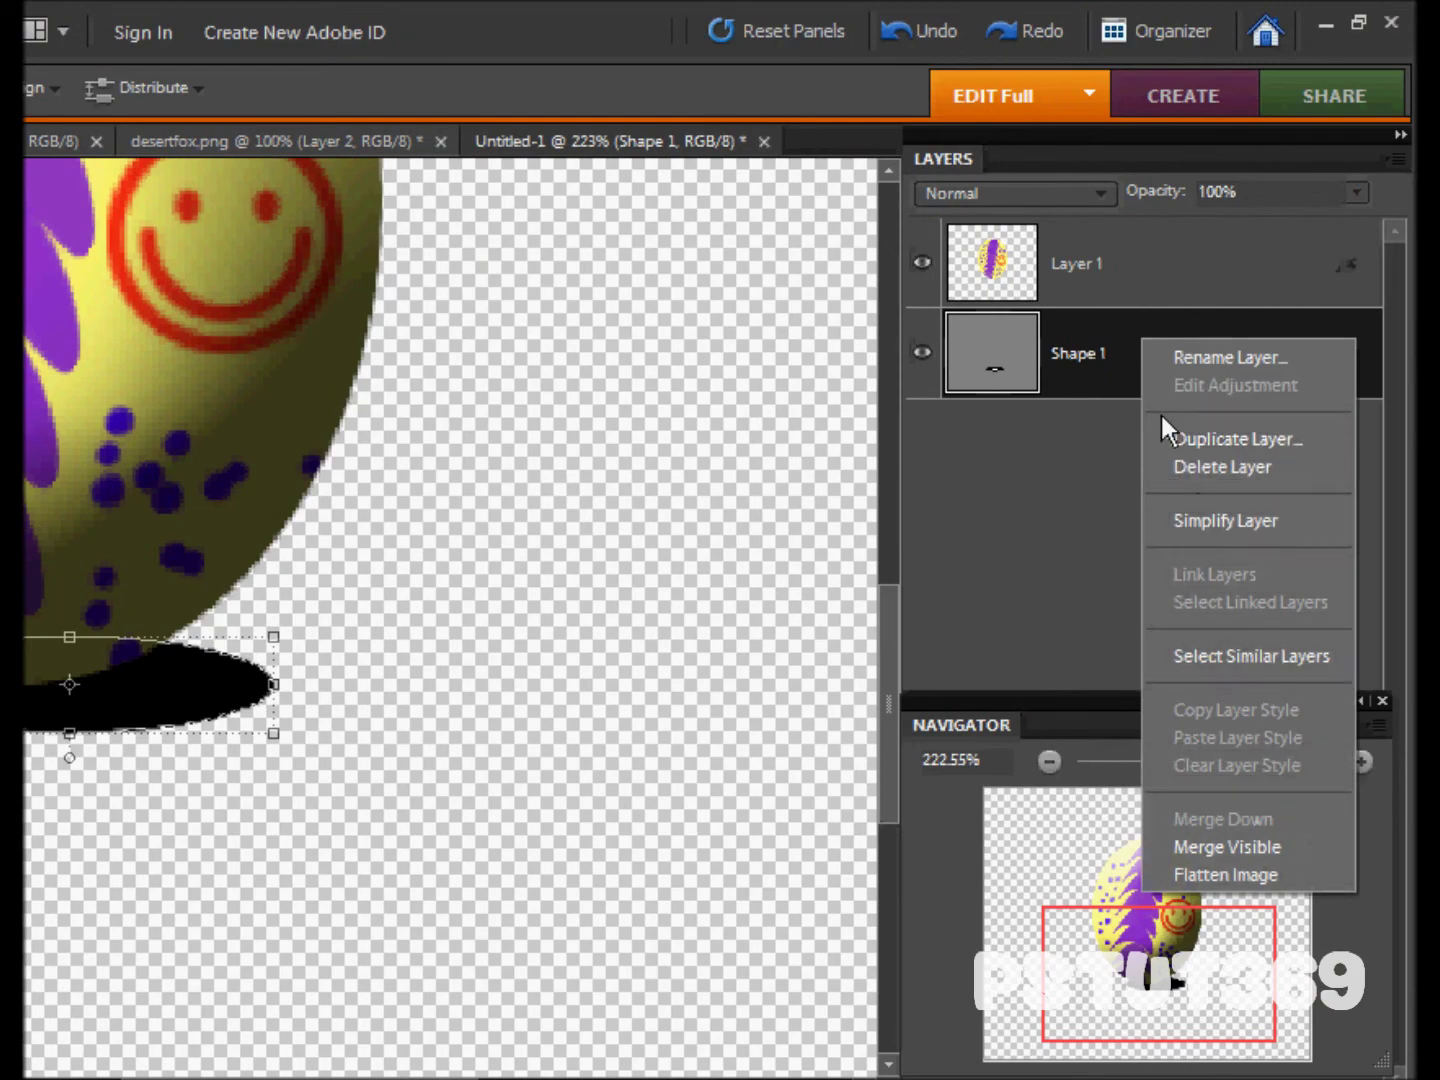
click(1171, 513)
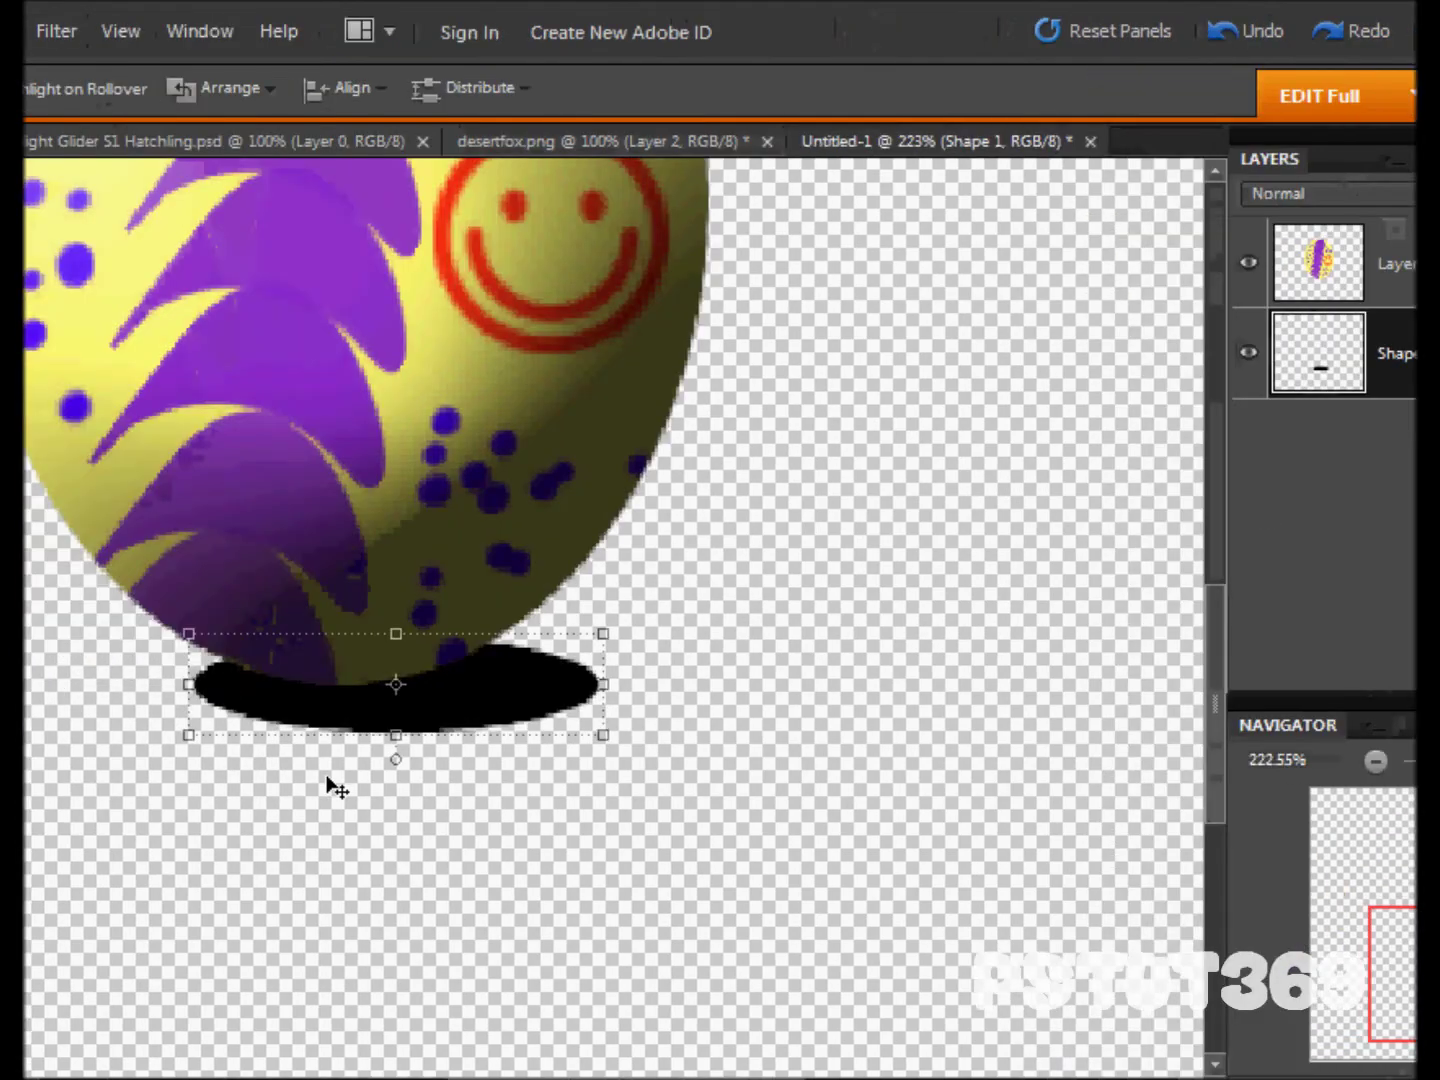
- Select a soft 13 px brush from the Default Brushes set
click(60, 570)
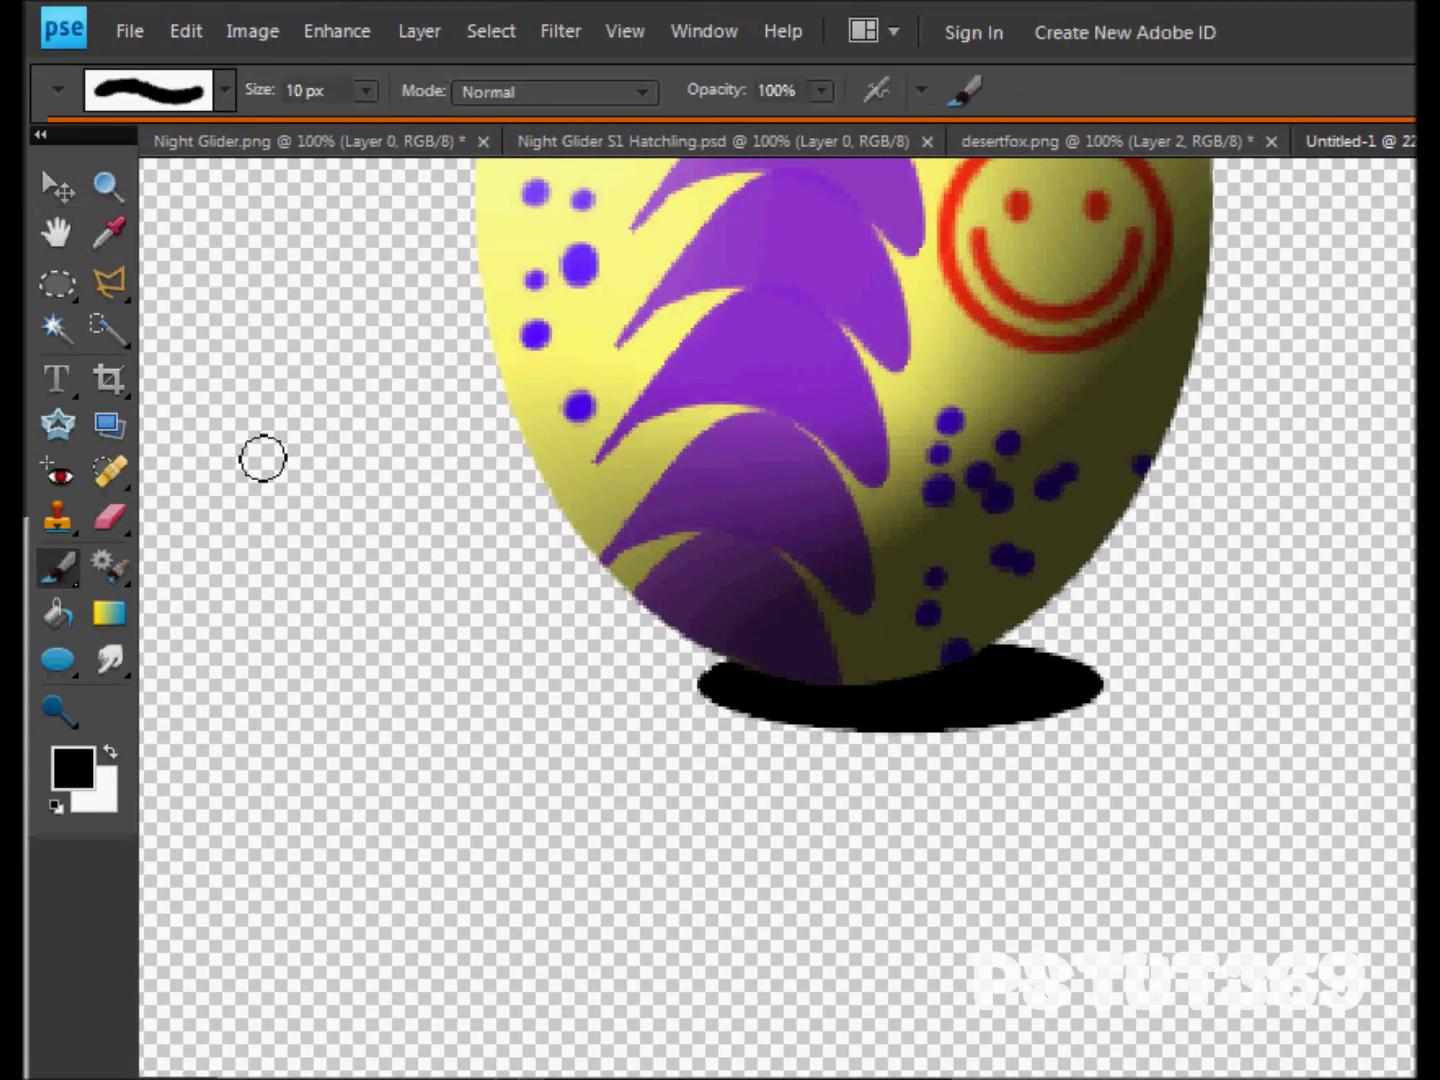
click(225, 93)
click(238, 173)
click(235, 210)
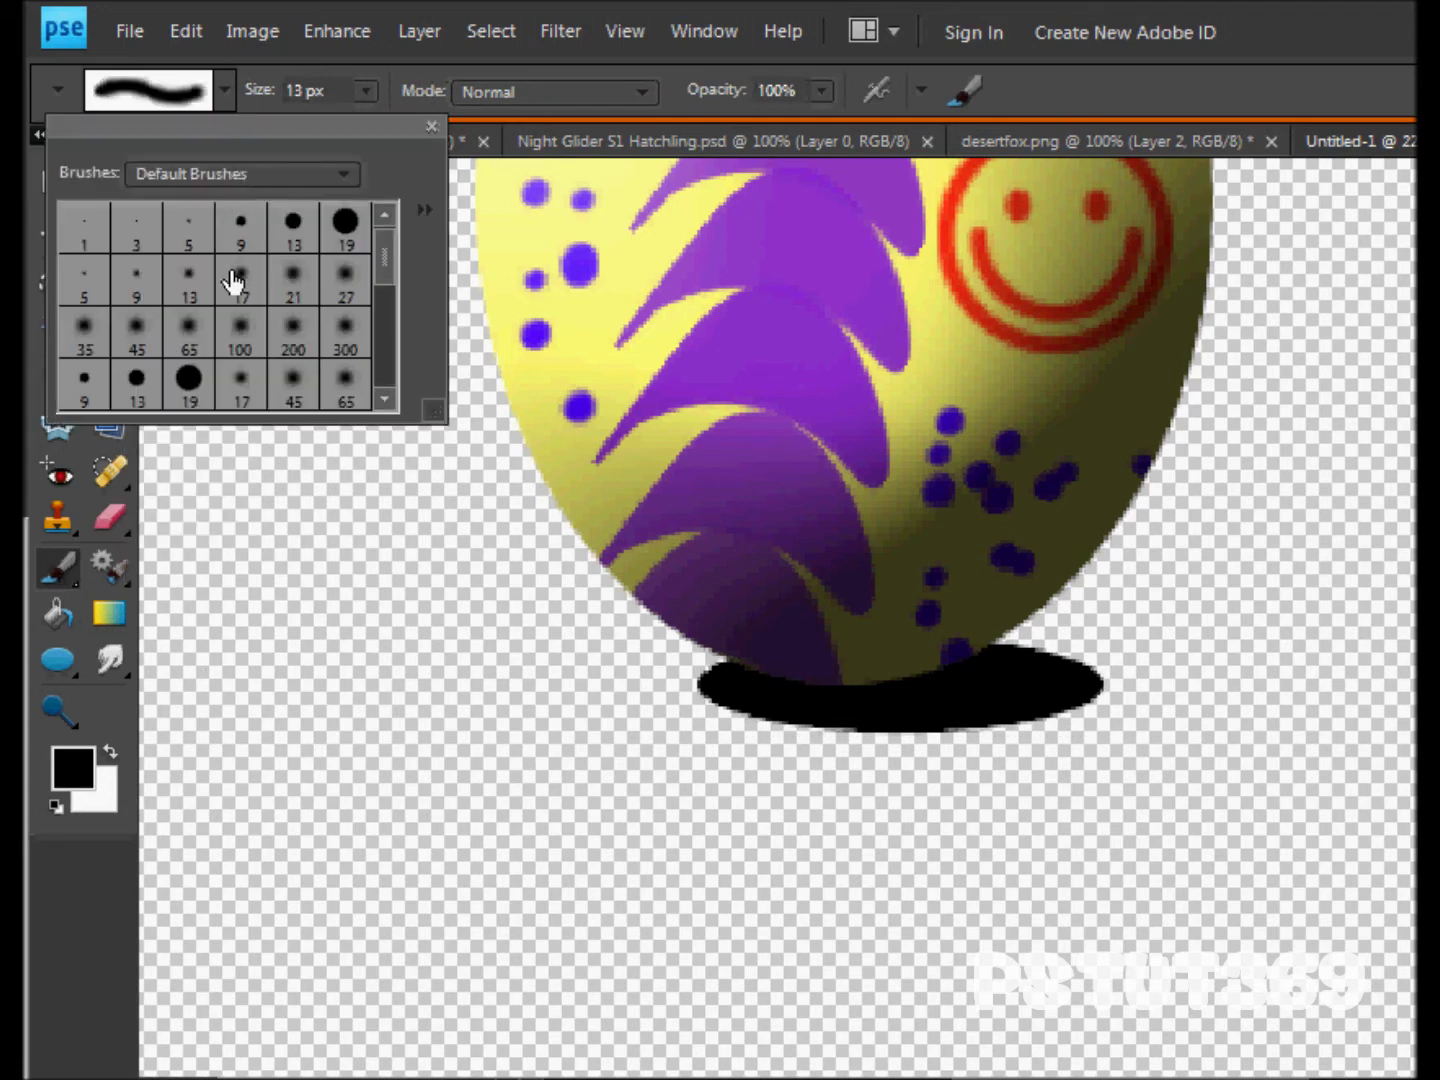
click(188, 275)
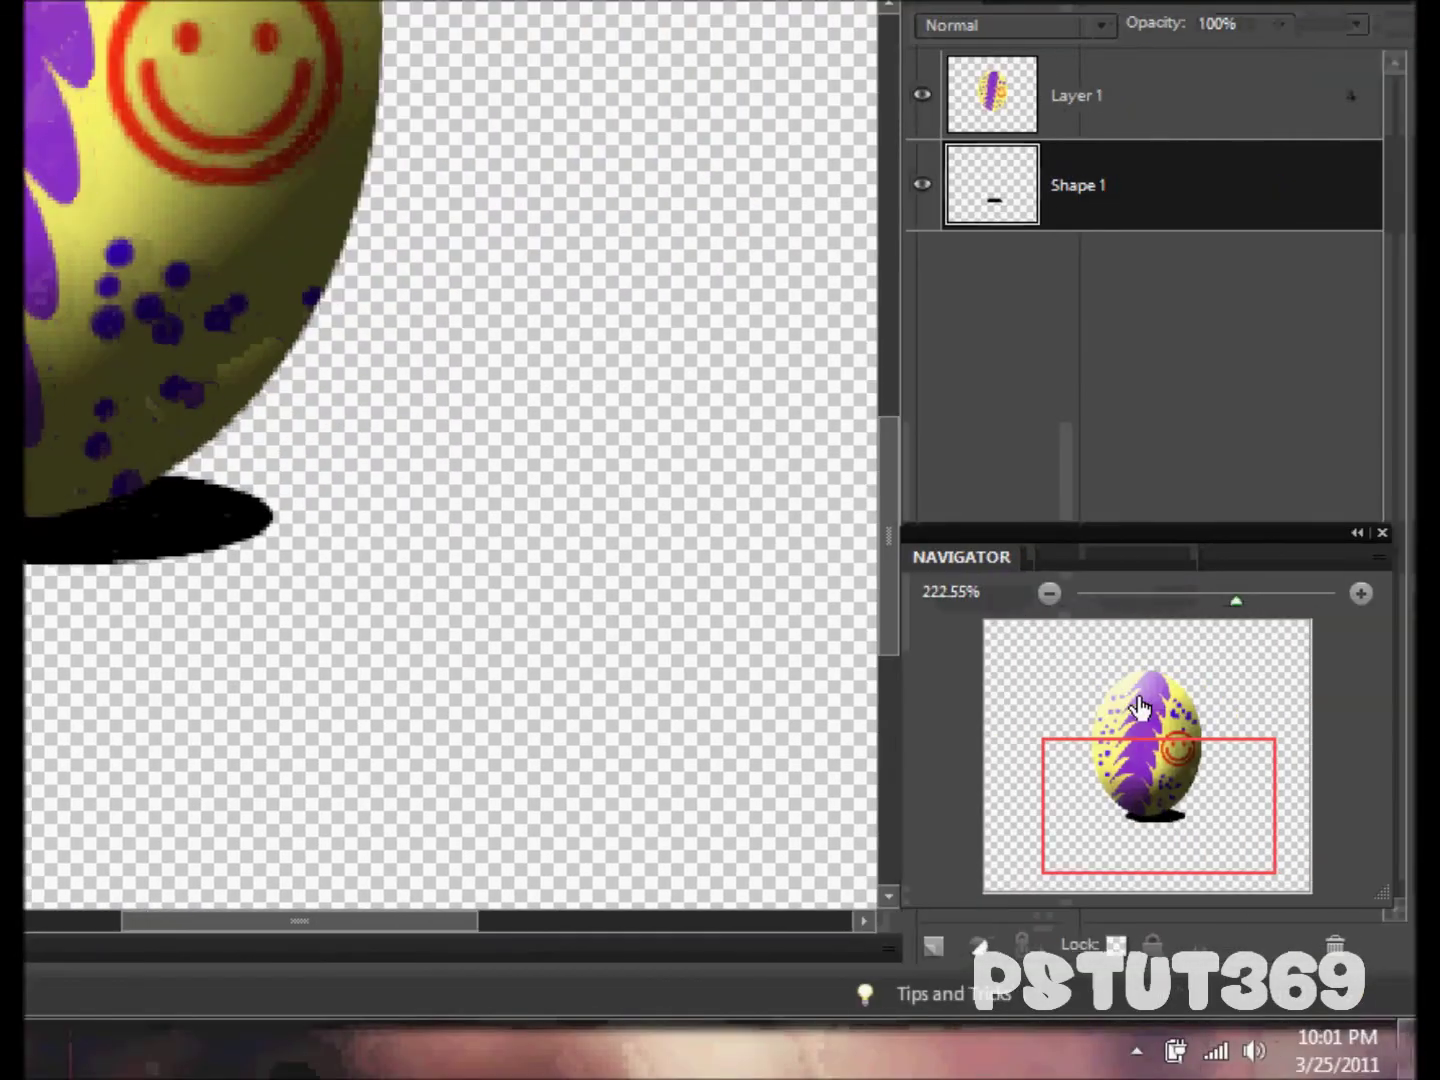
- Paint soft black along the shadow's edge, then zoom to 100%
mouse_move(1264, 601)
mouse_down()
mouse_move(1289, 606)
mouse_move(1267, 607)
mouse_up()
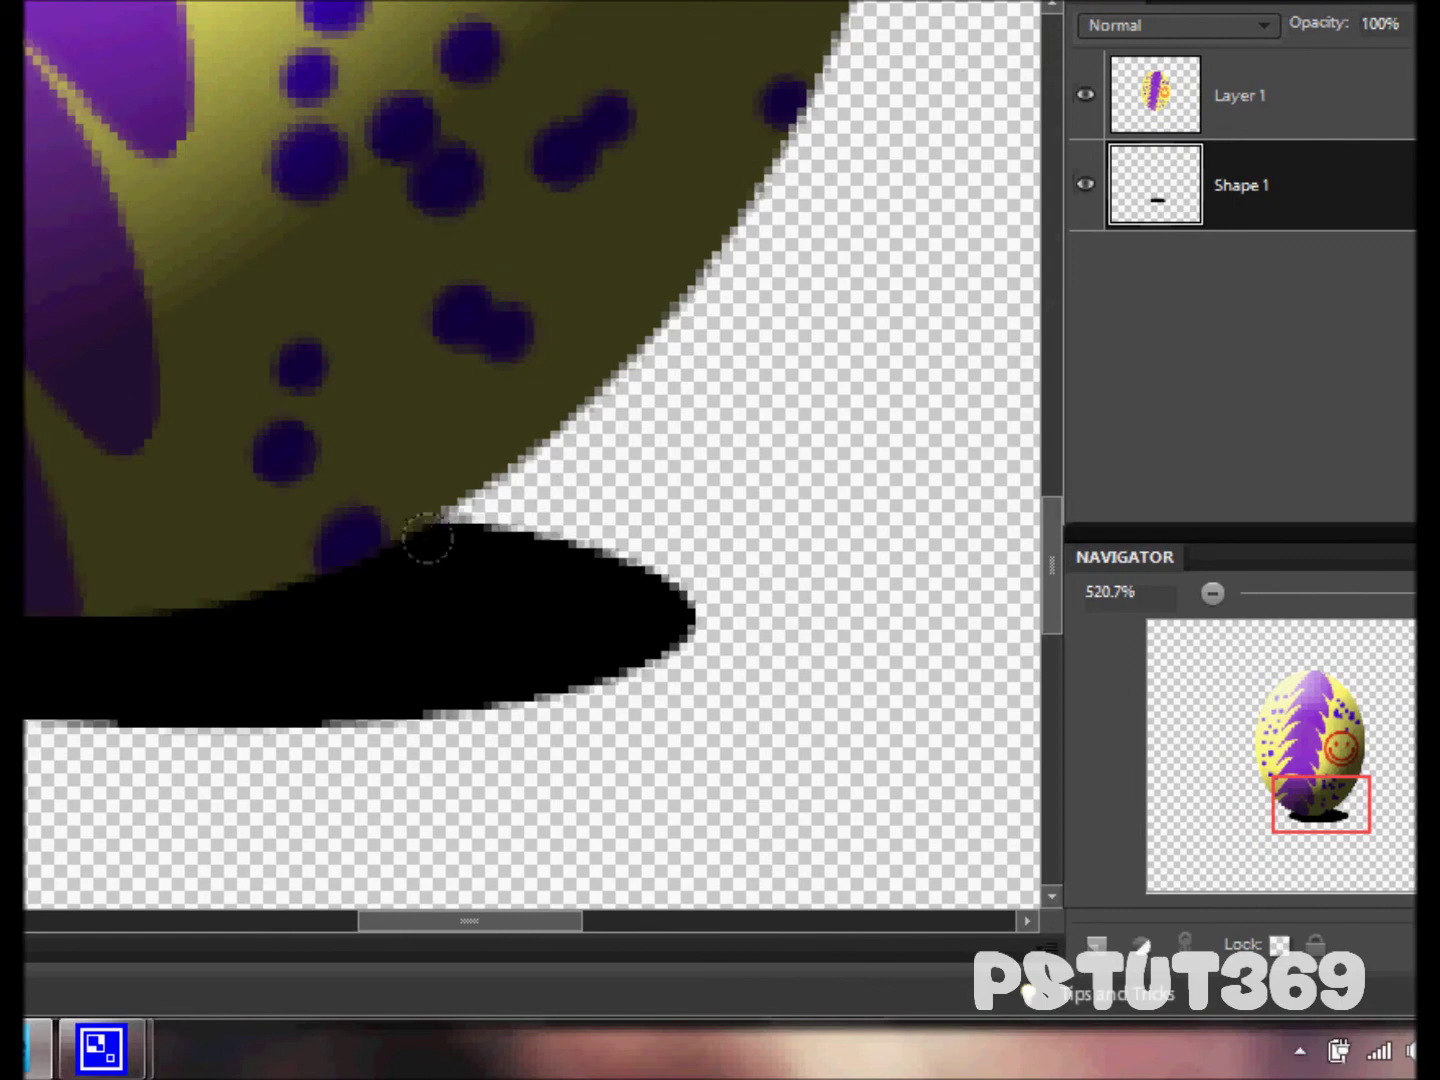
mouse_move(426, 540)
mouse_down()
mouse_move(398, 524)
mouse_move(514, 533)
mouse_move(476, 525)
mouse_move(569, 554)
mouse_move(417, 514)
mouse_move(635, 577)
mouse_move(595, 630)
mouse_move(412, 686)
mouse_move(506, 685)
mouse_move(338, 660)
mouse_move(426, 573)
mouse_move(682, 659)
mouse_move(911, 672)
mouse_move(916, 634)
mouse_move(622, 675)
mouse_move(411, 665)
mouse_move(663, 682)
mouse_move(388, 661)
mouse_up()
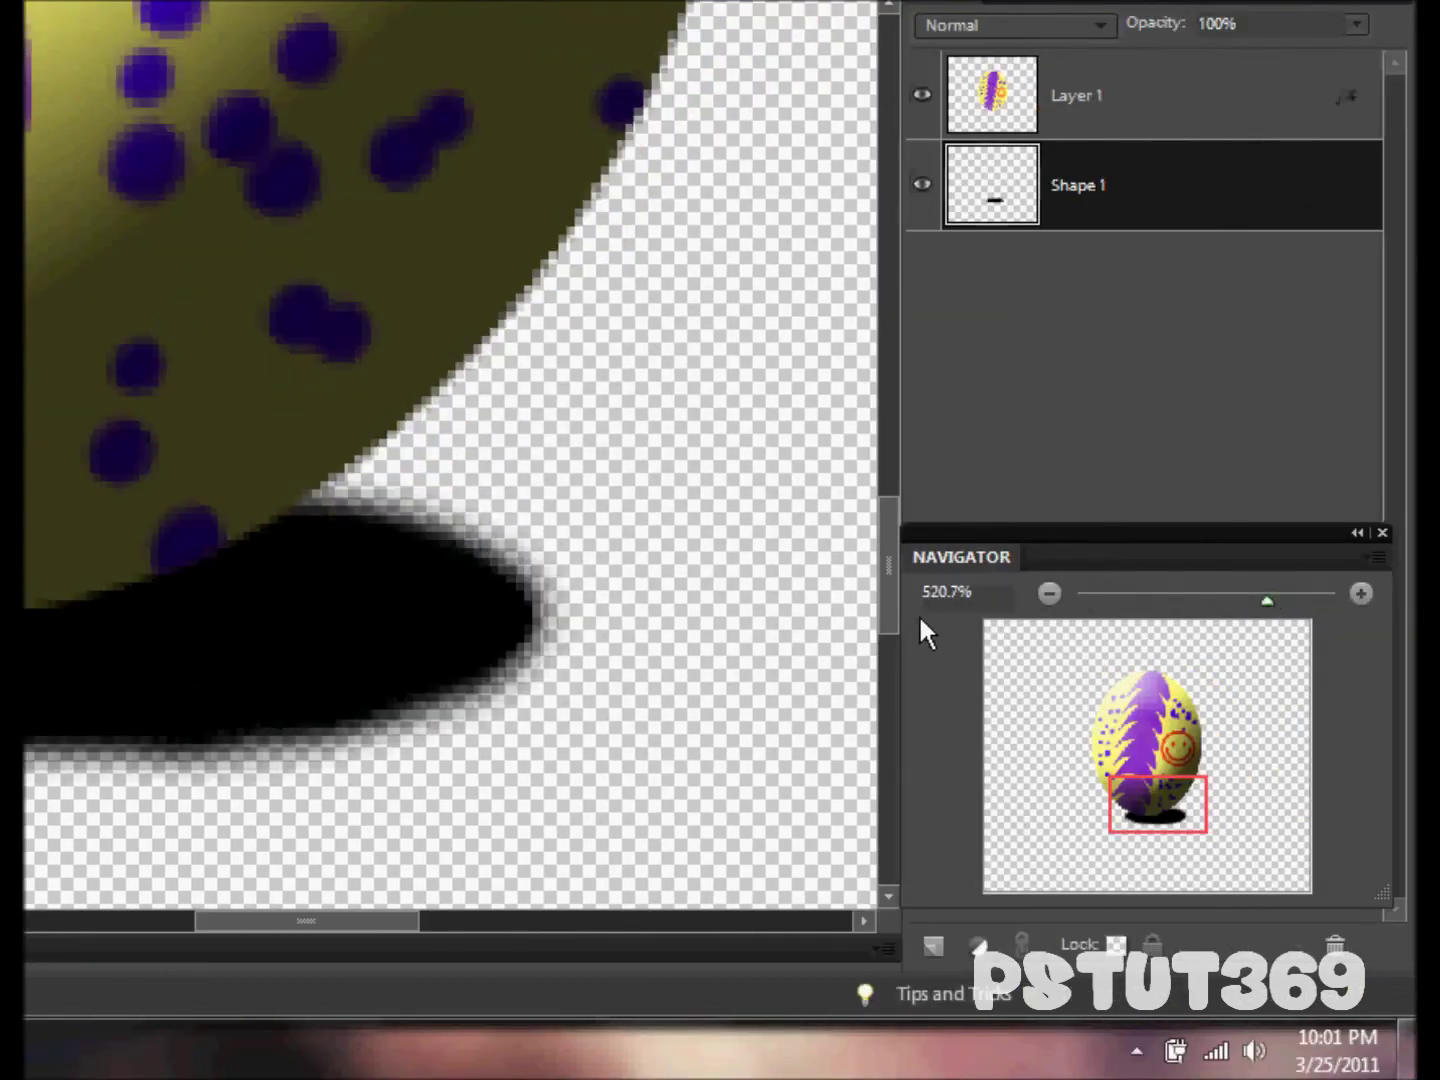
click(945, 592)
text(10)
text(0)
key(Return)
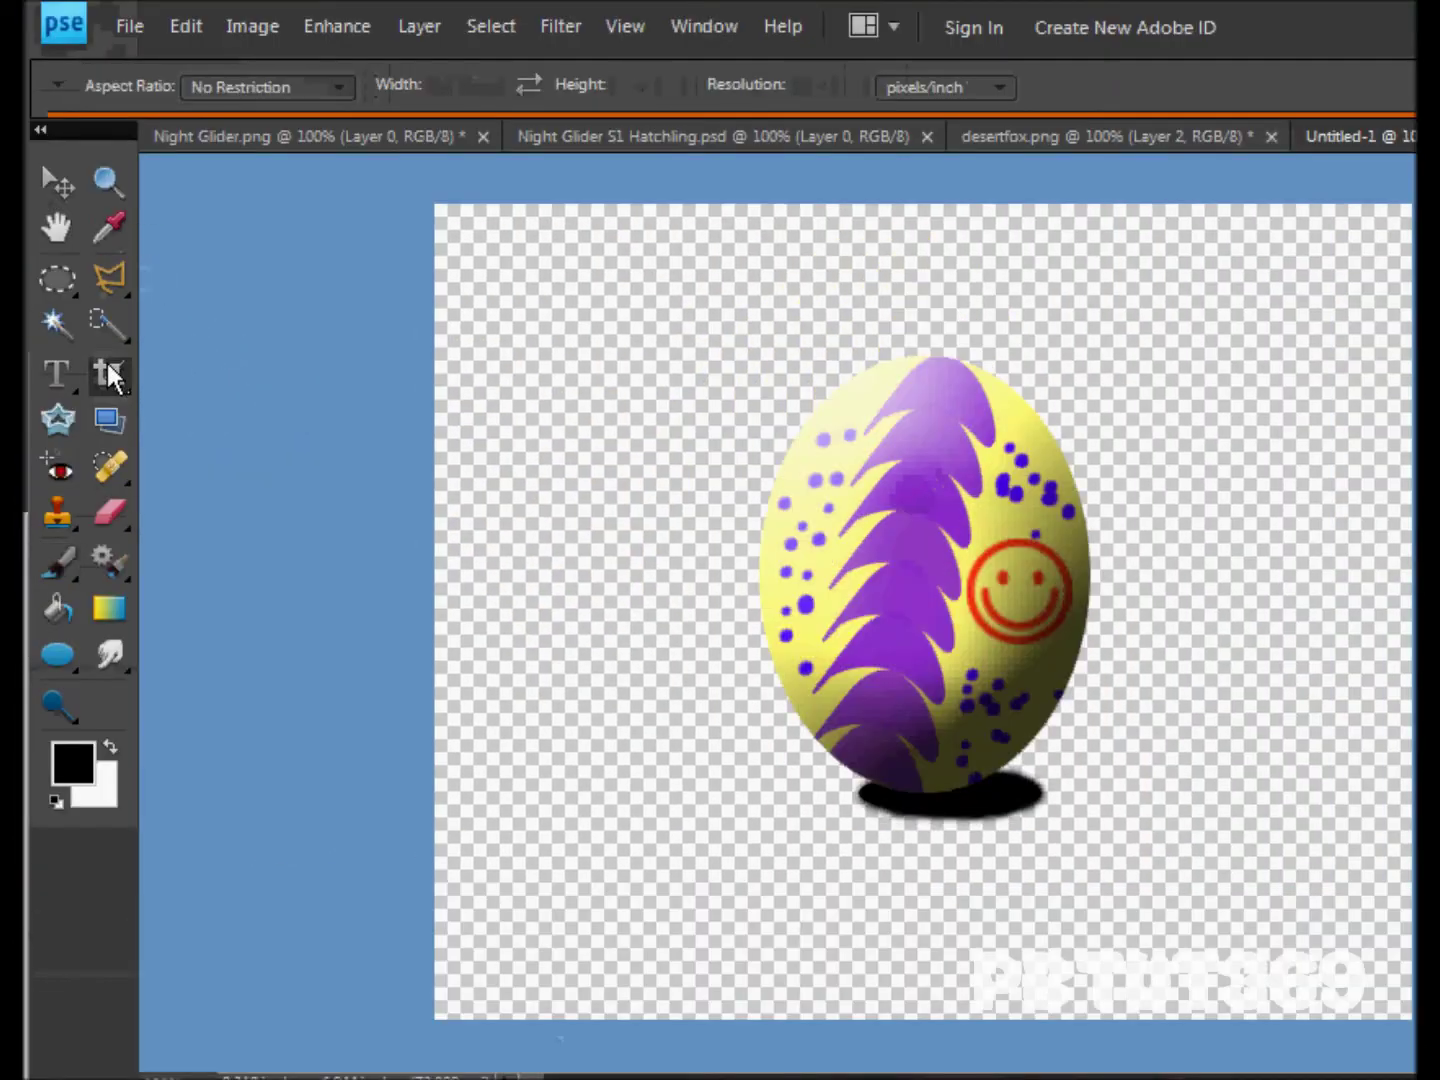
- Crop the canvas to a rectangle enclosing the egg and its shadow
click(108, 373)
drag(728, 320, 1144, 859)
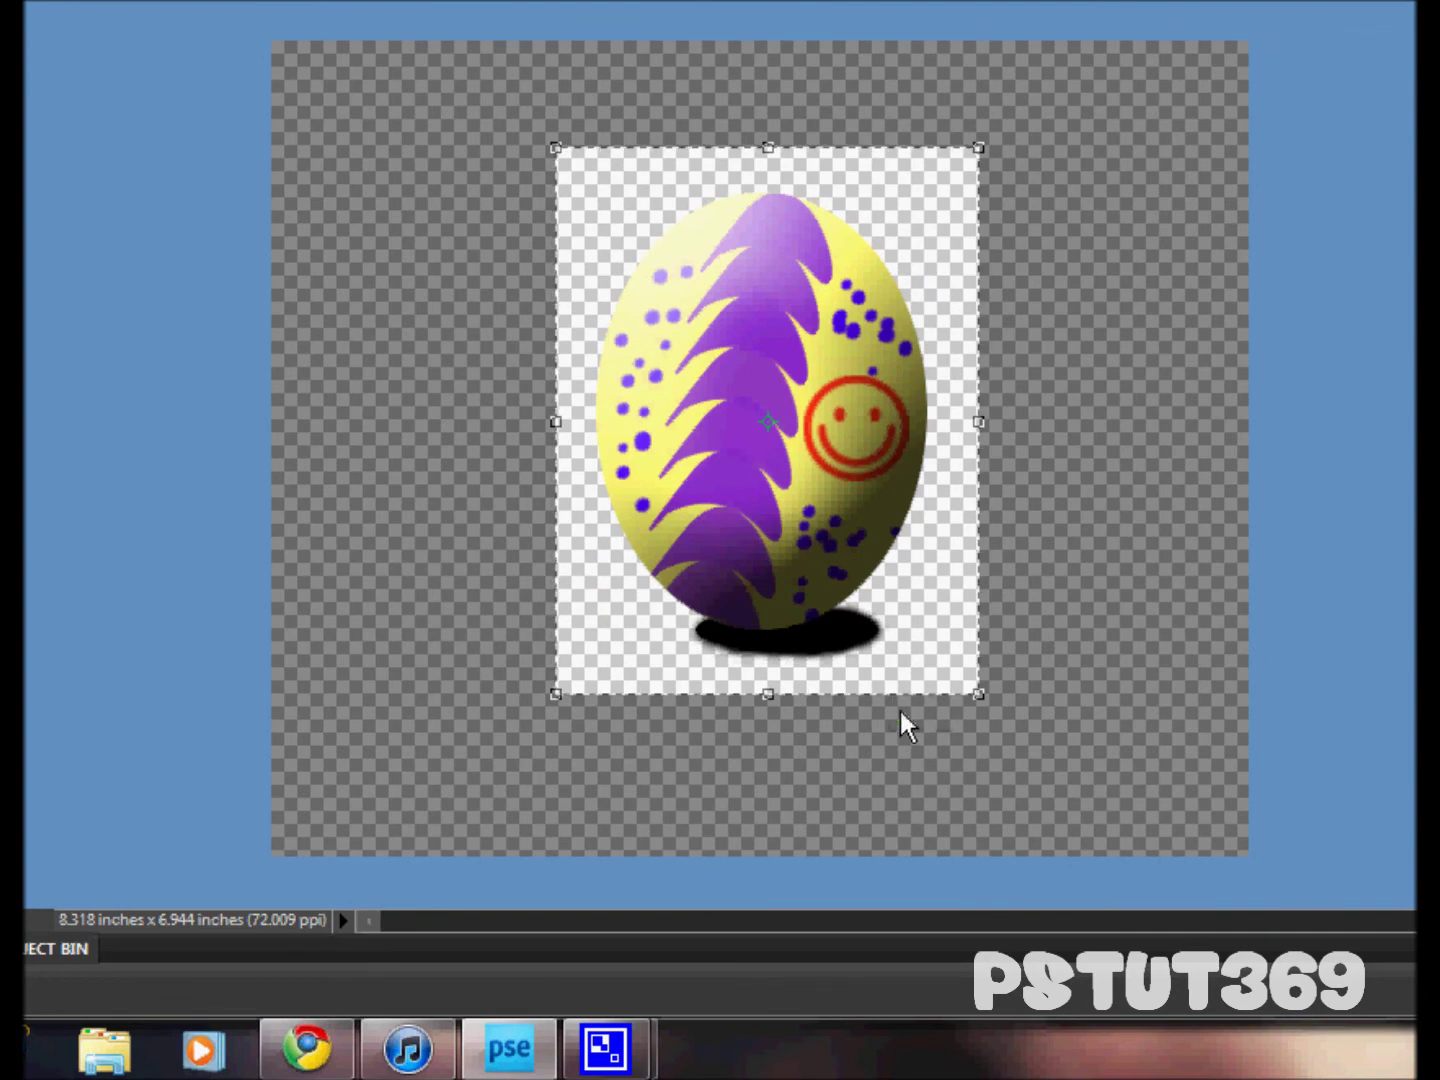
click(903, 713)
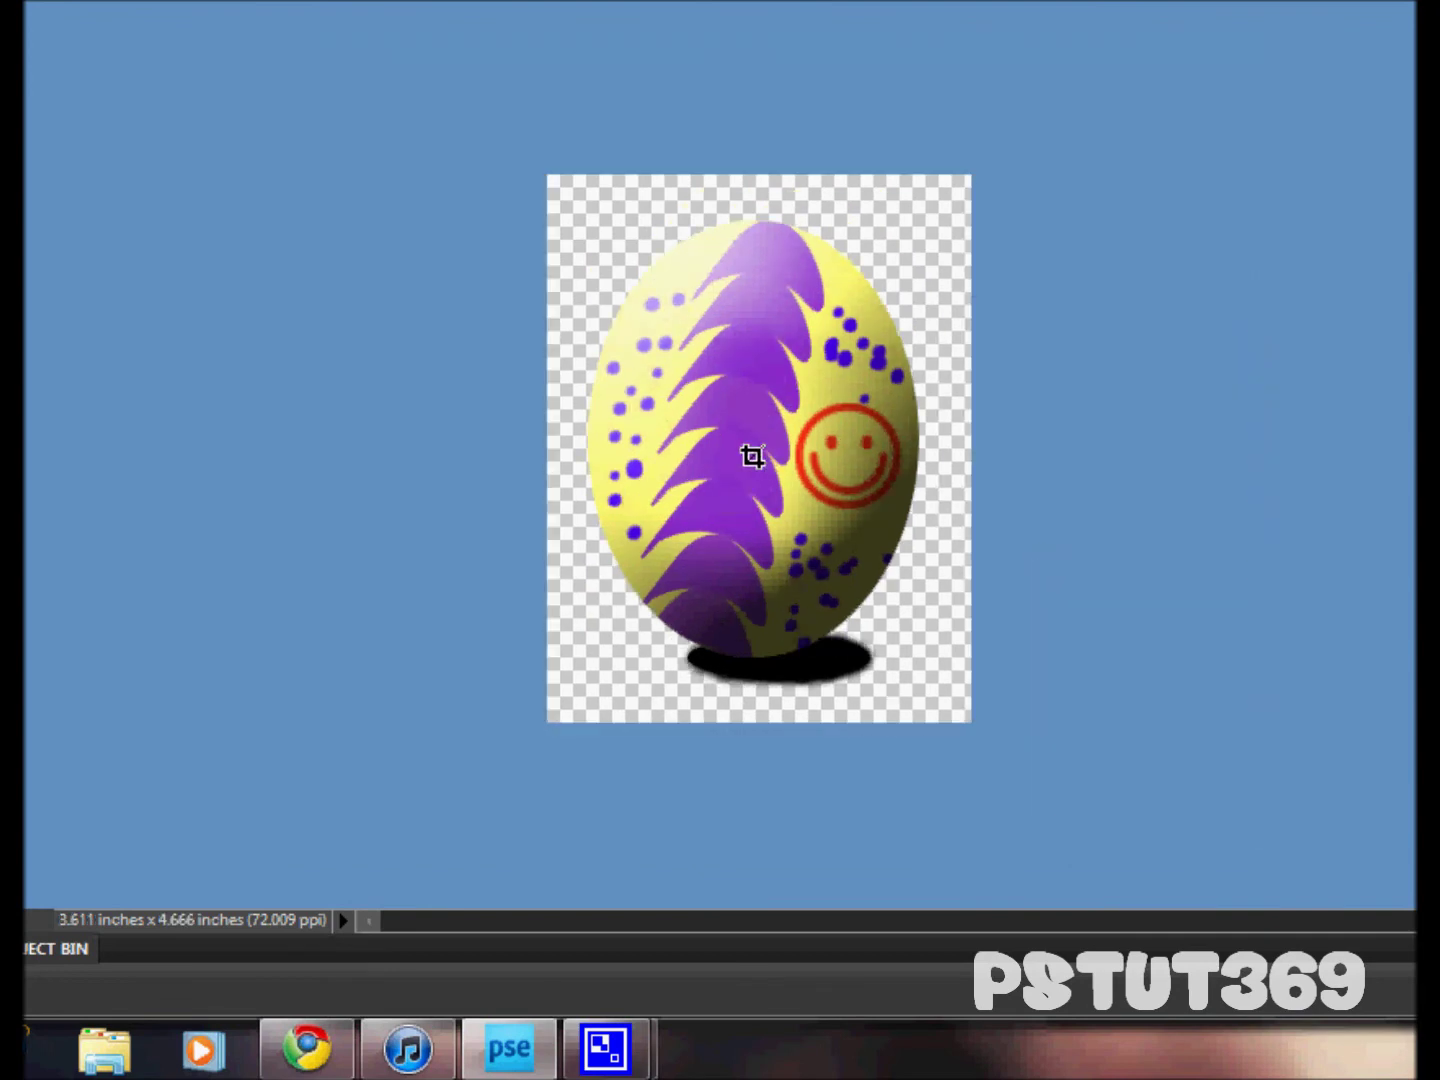